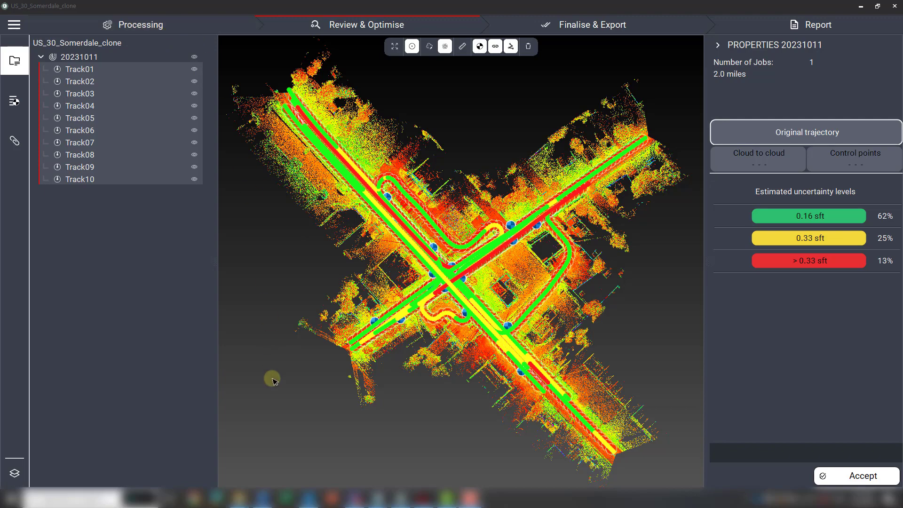
Switch to the project folder in File Explorer and locate the processing log and report files in its Logs folder
mouse_move(239, 498)
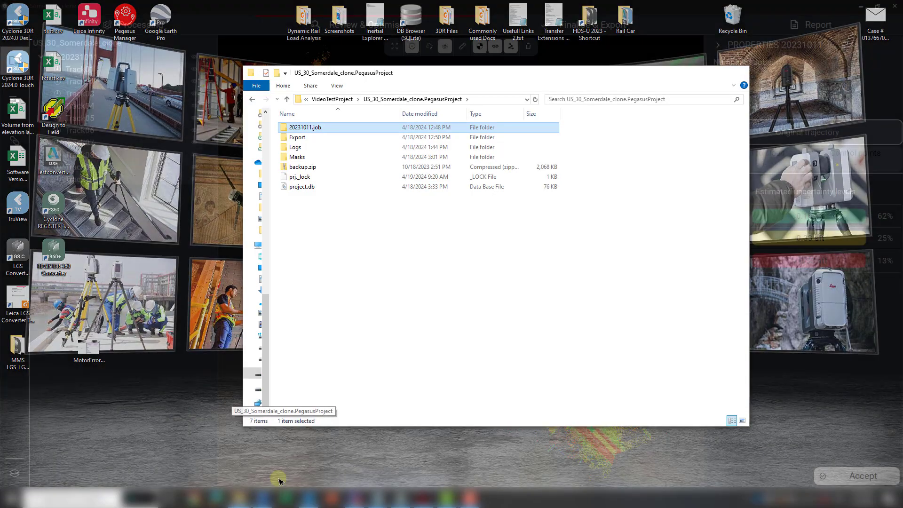
click(279, 478)
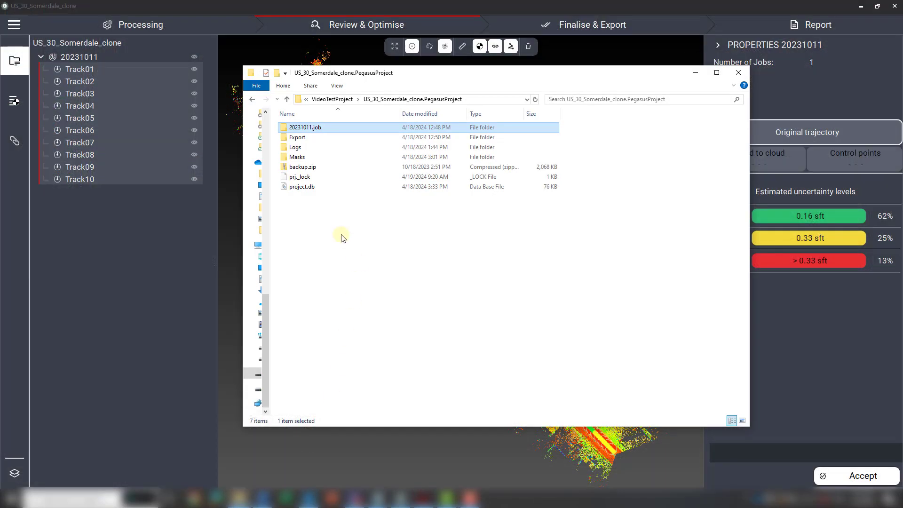
drag(419, 77, 525, 90)
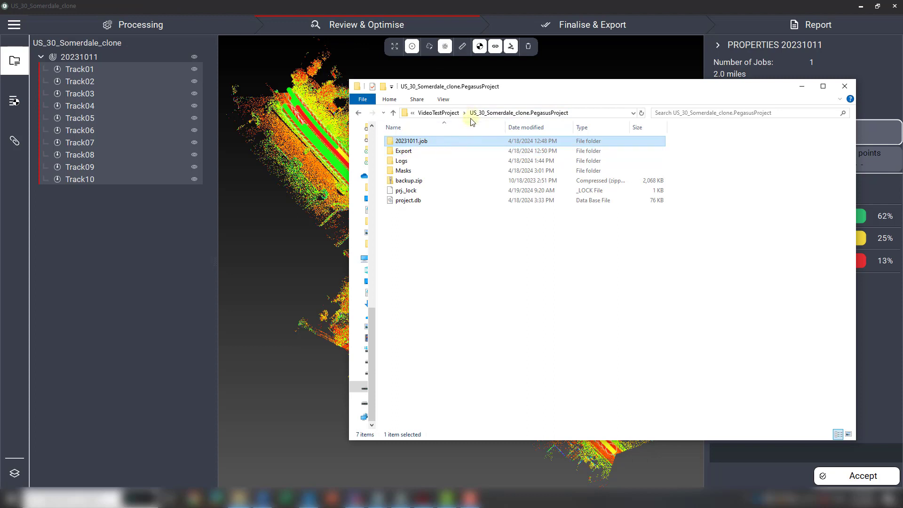
click(406, 164)
double_click(407, 164)
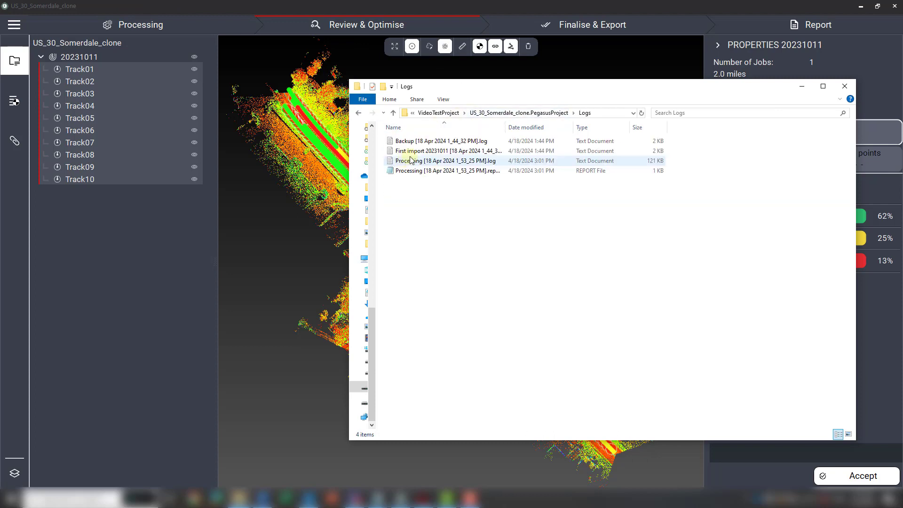
click(412, 161)
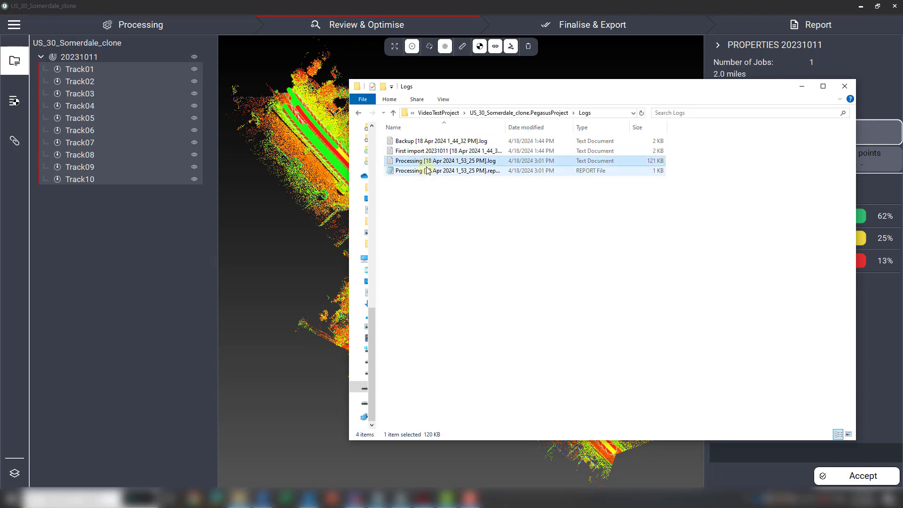
click(427, 172)
click(430, 163)
click(430, 171)
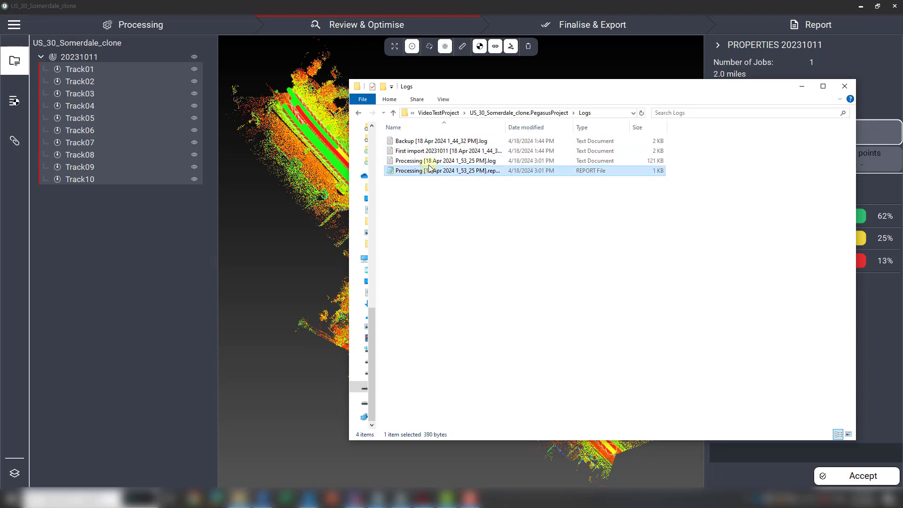
Examine the trajectory files in the project's 20231011.job Trajectory folder and put the File Explorer window away
click(450, 115)
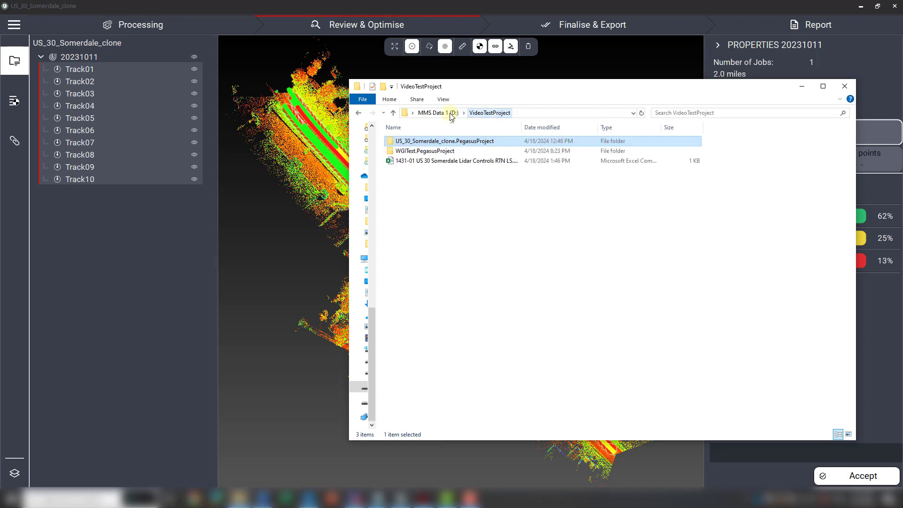
double_click(450, 142)
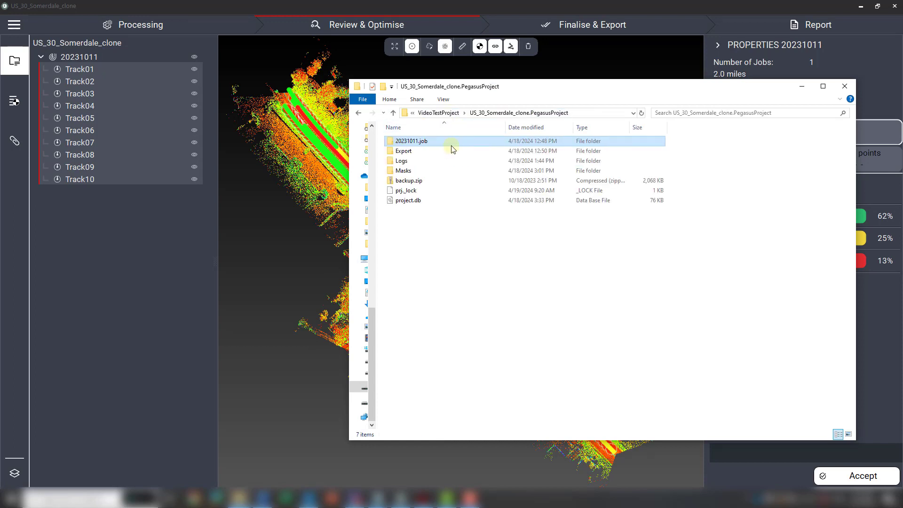
double_click(420, 142)
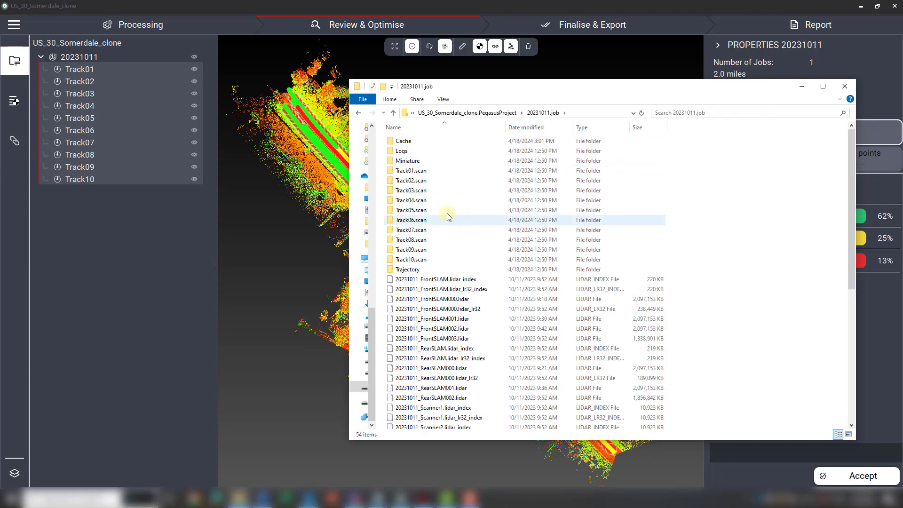
double_click(407, 269)
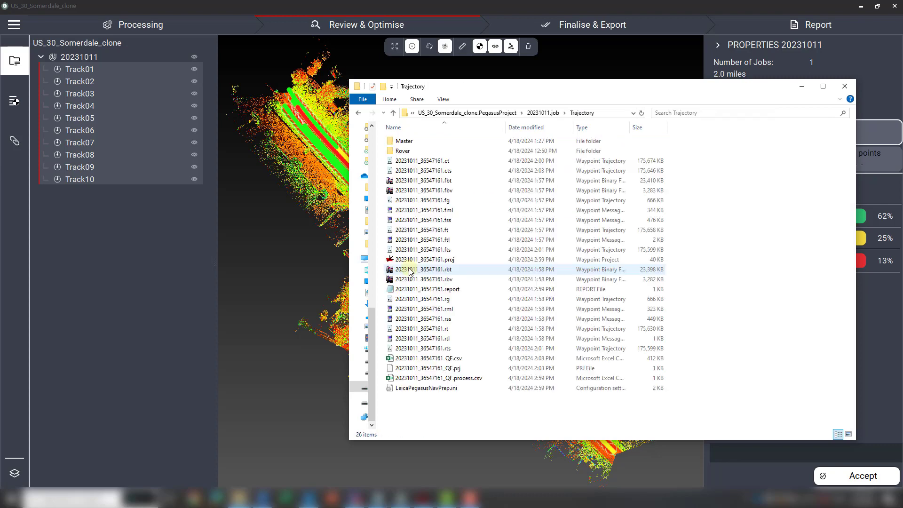
drag(444, 409, 399, 158)
click(725, 270)
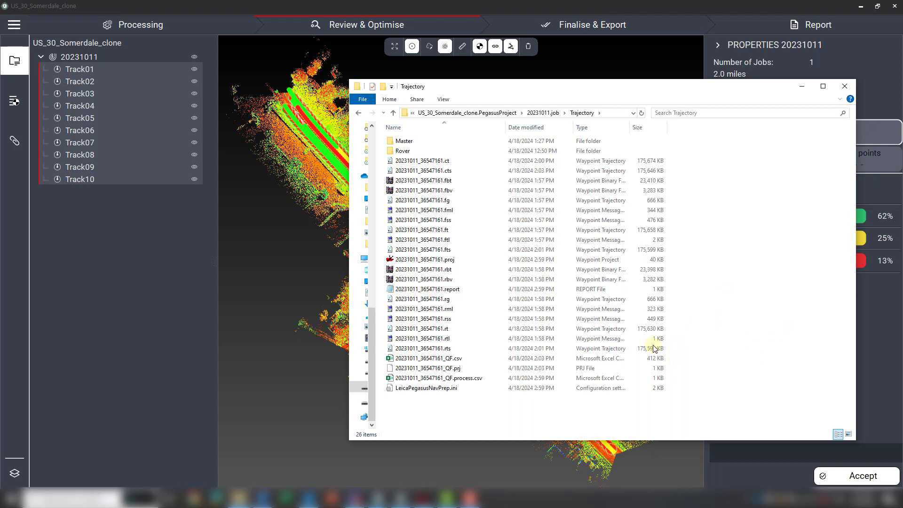
click(424, 171)
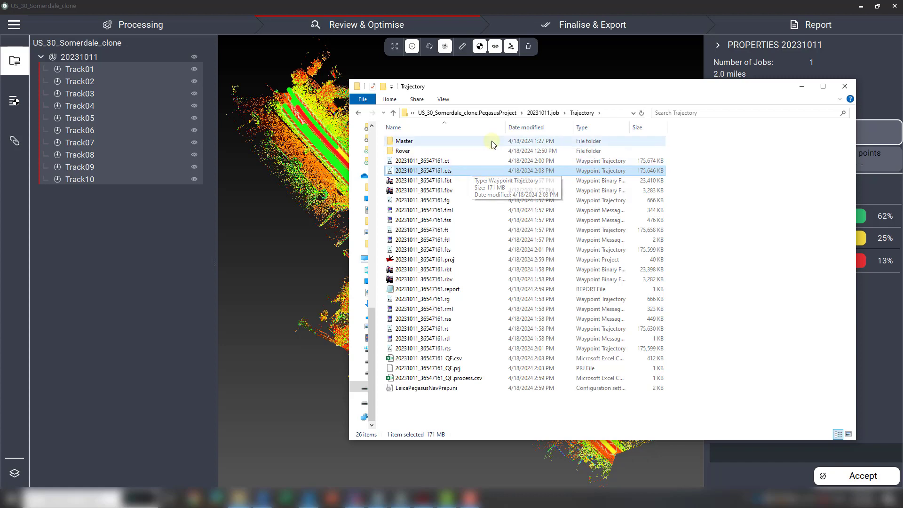
click(802, 87)
Examine the estimated uncertainty colours along the tracks and the road northeast of the intersection
mouse_move(614, 165)
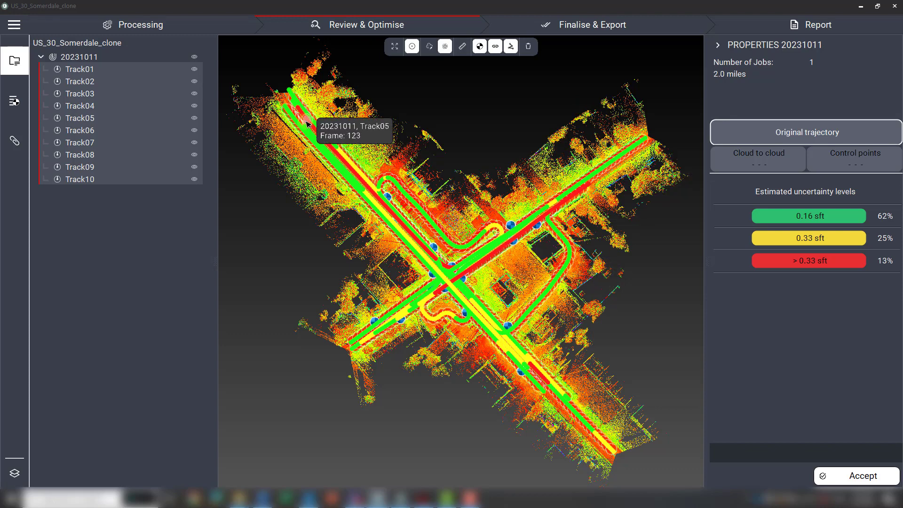
mouse_move(287, 108)
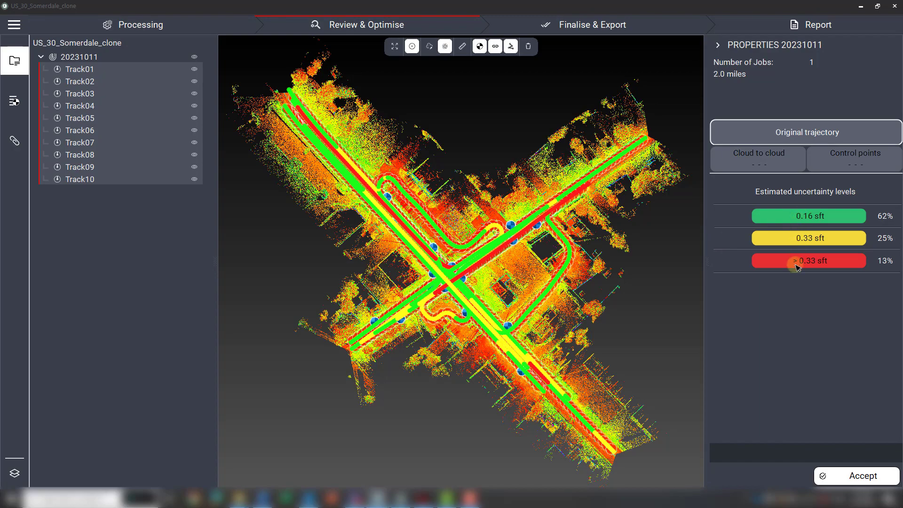
mouse_move(555, 217)
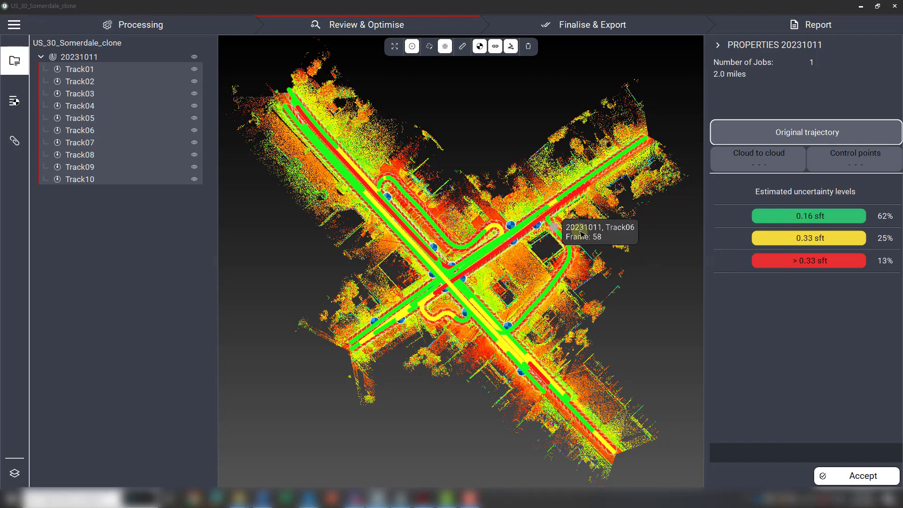
scroll(556, 217, up, 3)
scroll(557, 217, up, 1)
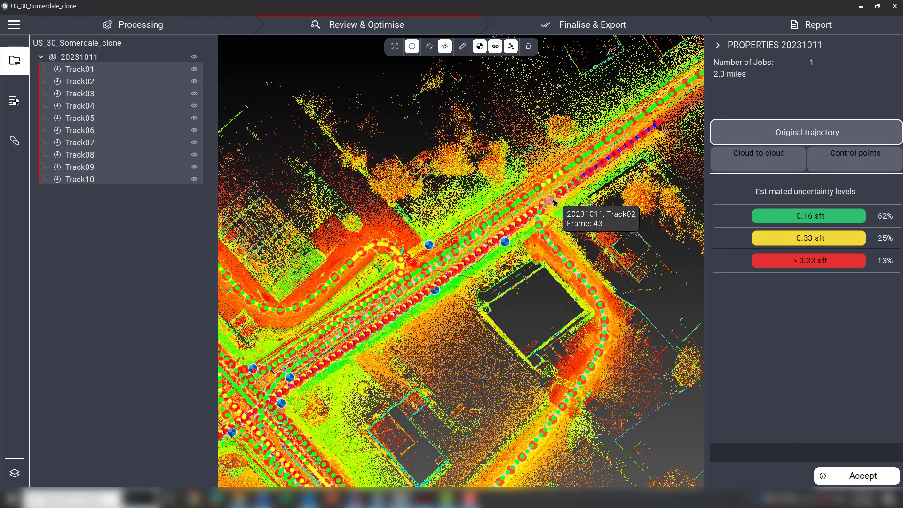
scroll(557, 216, down, 3)
mouse_move(400, 278)
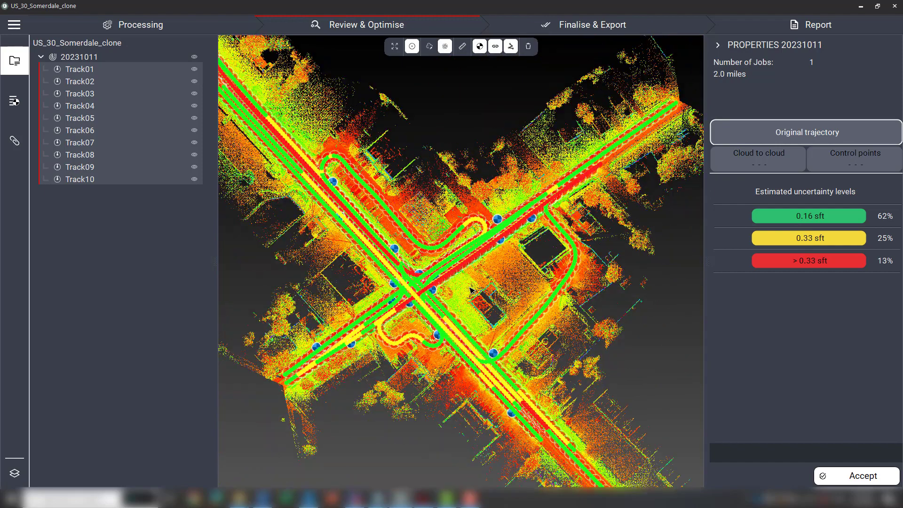
Inspect the trajectory's uncertainty colours with the point cloud hidden, and show the point cloud again
click(445, 46)
scroll(421, 329, up, 3)
scroll(422, 328, up, 1)
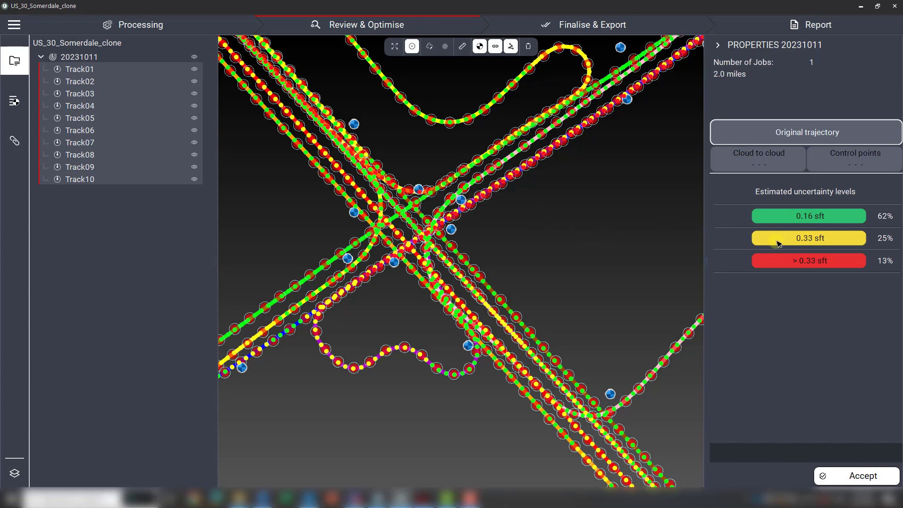
mouse_move(359, 194)
scroll(659, 231, down, 2)
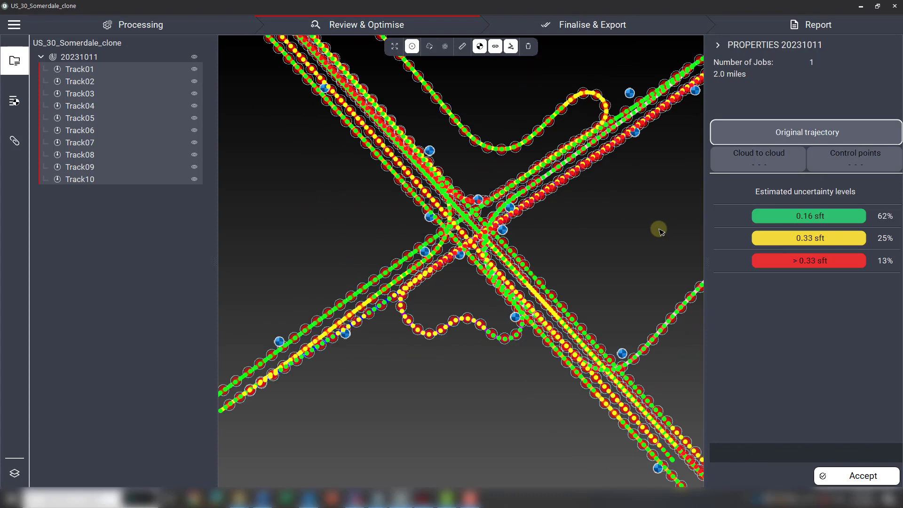
scroll(658, 231, down, 3)
mouse_move(618, 217)
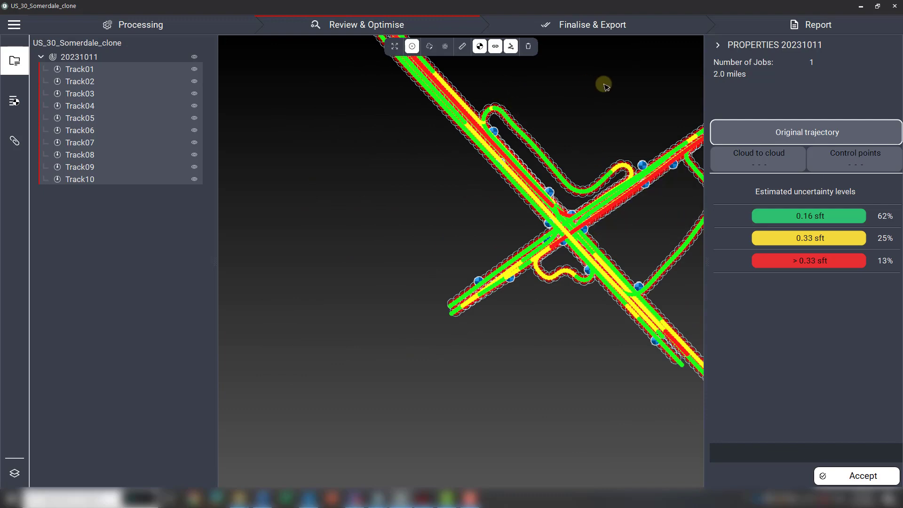
drag(605, 86, 504, 133)
click(444, 46)
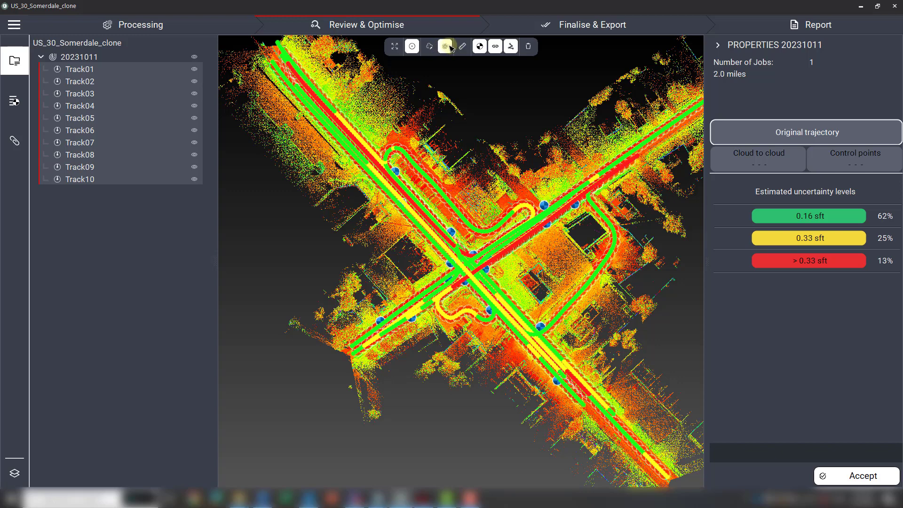
Colour the point cloud by Intensity as gray
click(435, 47)
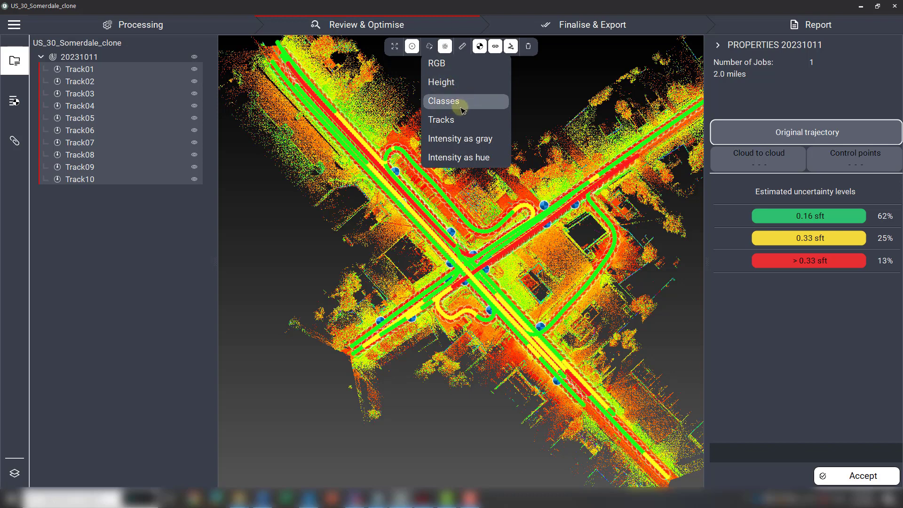
click(460, 138)
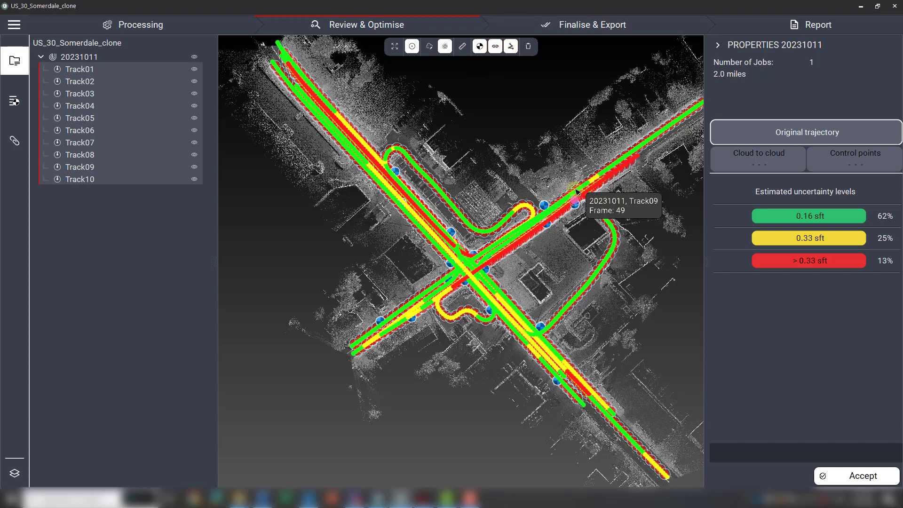
scroll(574, 184, up, 2)
scroll(574, 184, up, 2)
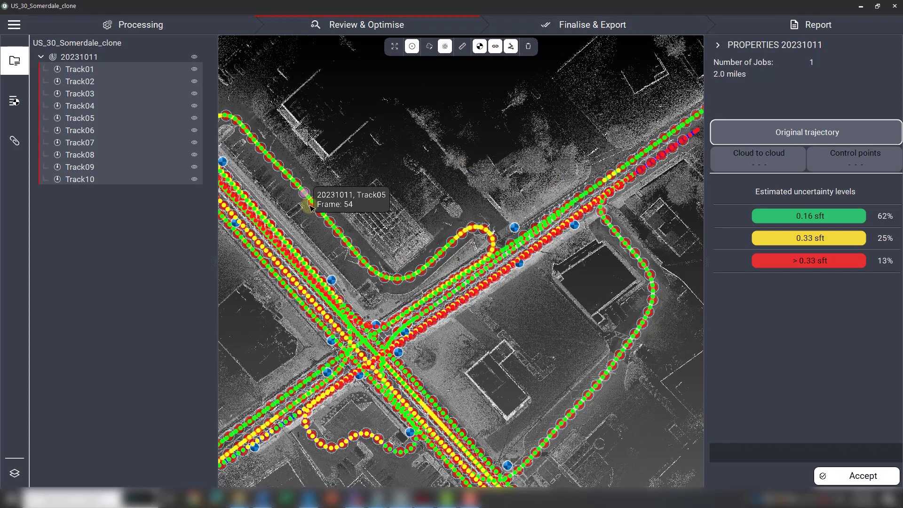
scroll(435, 207, down, 1)
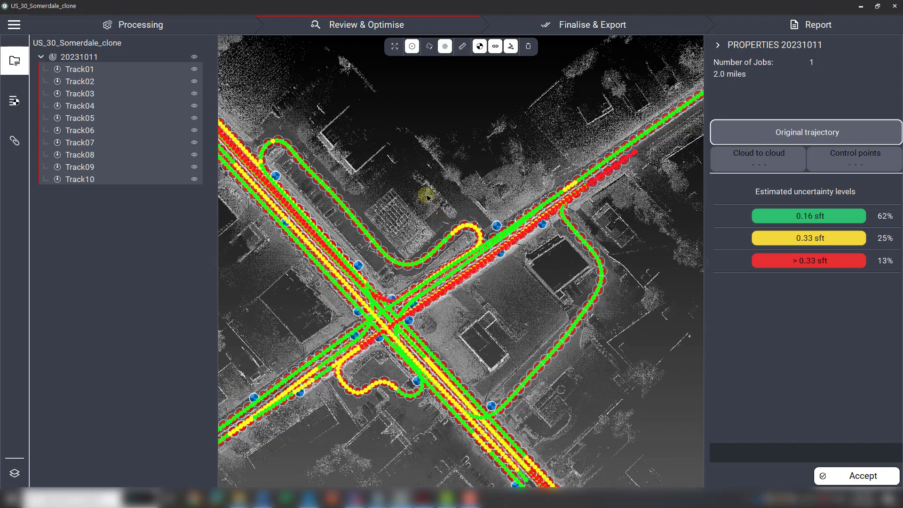
drag(397, 187, 517, 135)
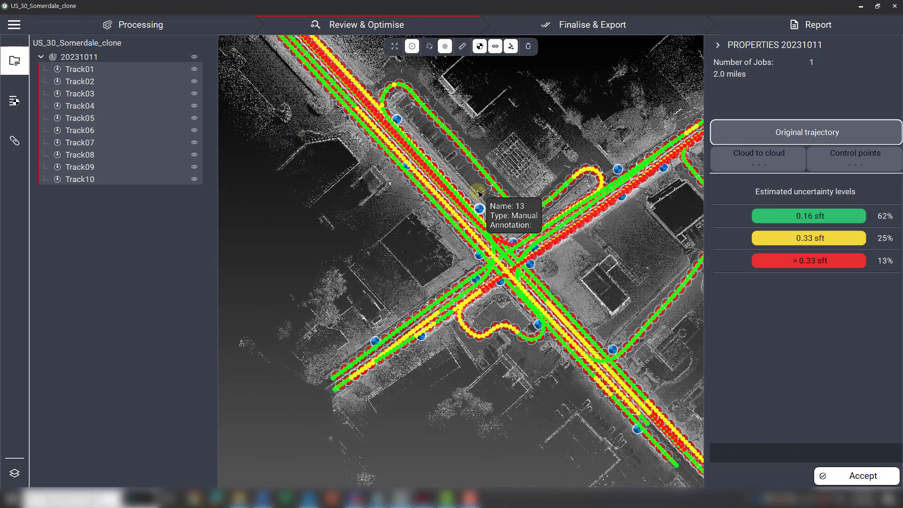
Hide the image frame circles along the tracks, keeping the trajectory lines displayed
click(412, 46)
drag(501, 184, 267, 182)
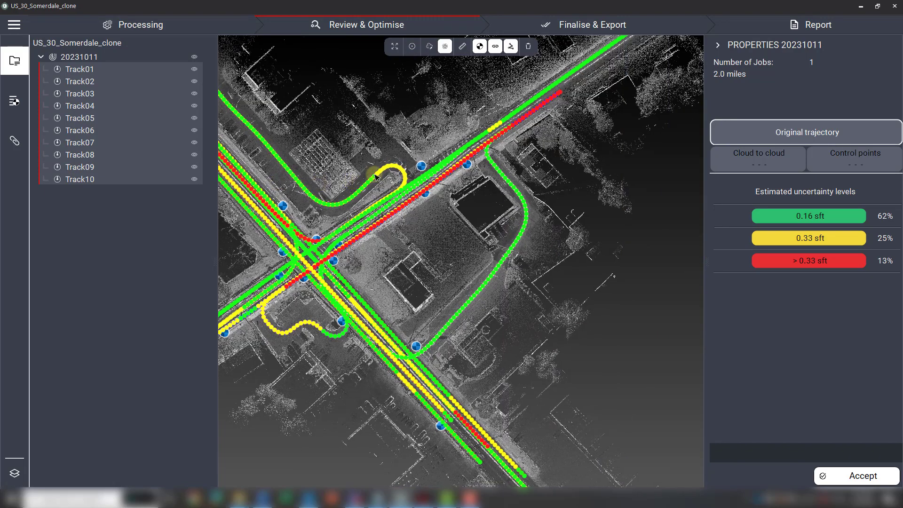
click(511, 47)
Examine the uncertainty colours of the individual tracks and the control point locations across the whole intersection
scroll(423, 171, up, 3)
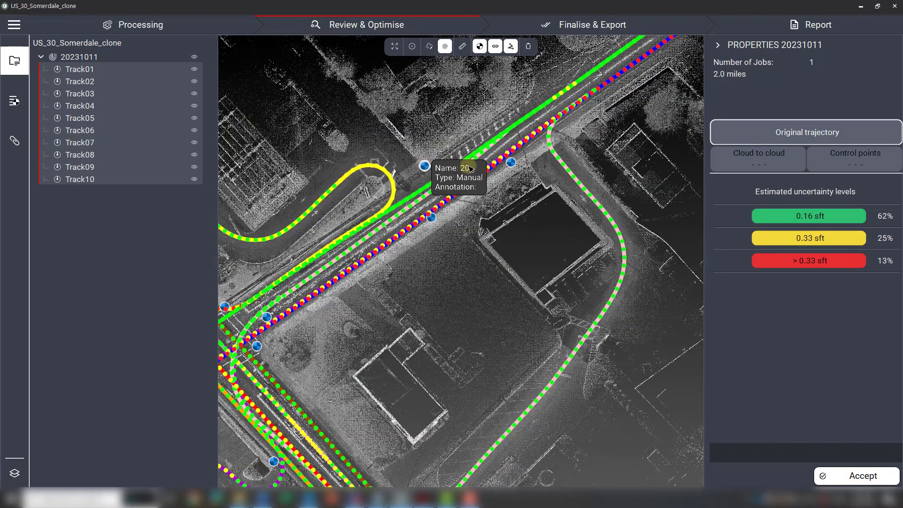
scroll(554, 157, down, 4)
drag(442, 217, 649, 150)
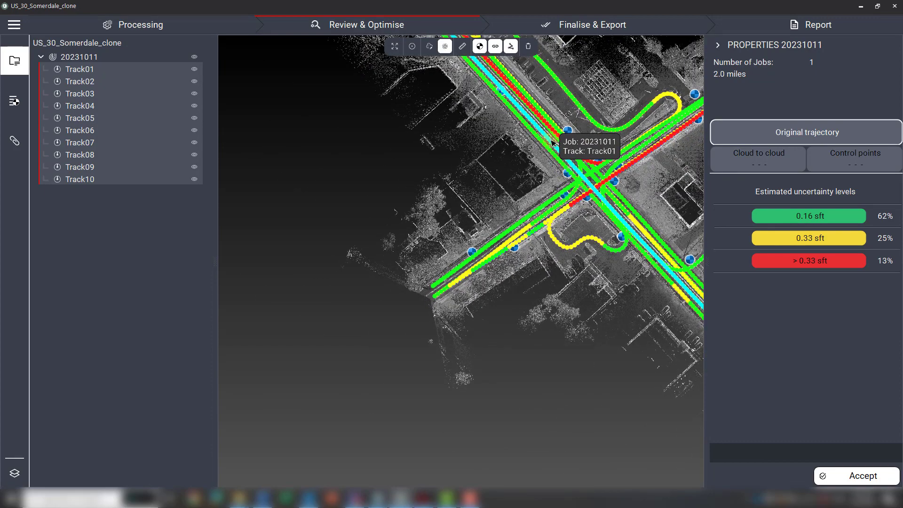
drag(504, 178, 346, 230)
drag(529, 203, 415, 209)
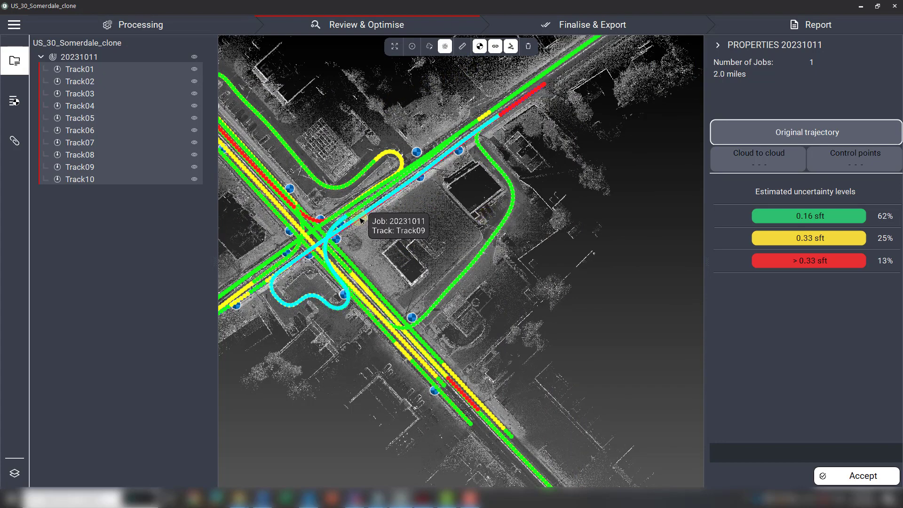
mouse_move(279, 183)
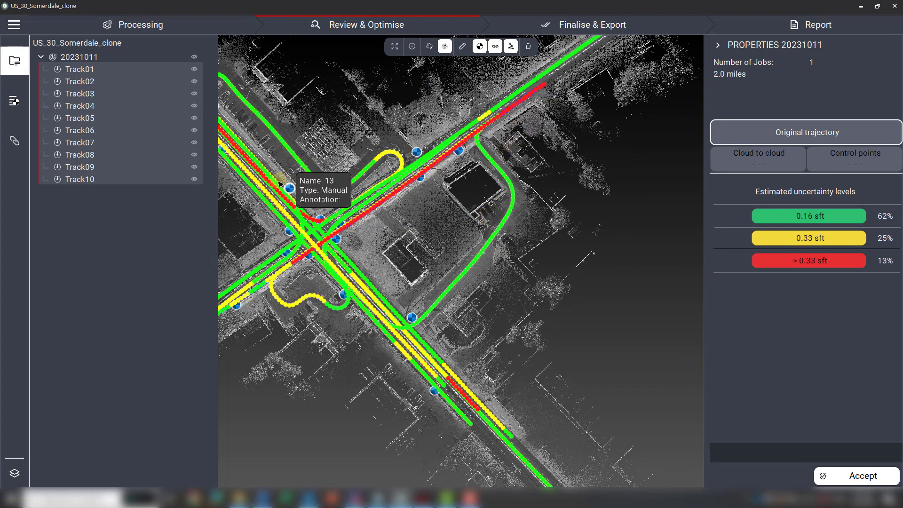
middle_drag(383, 152, 528, 217)
scroll(451, 112, down, 2)
scroll(375, 214, up, 1)
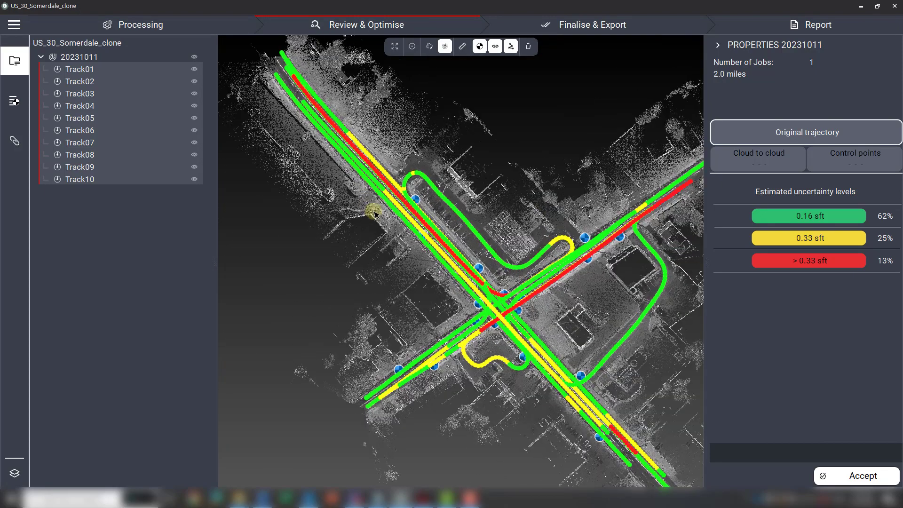
scroll(374, 213, up, 3)
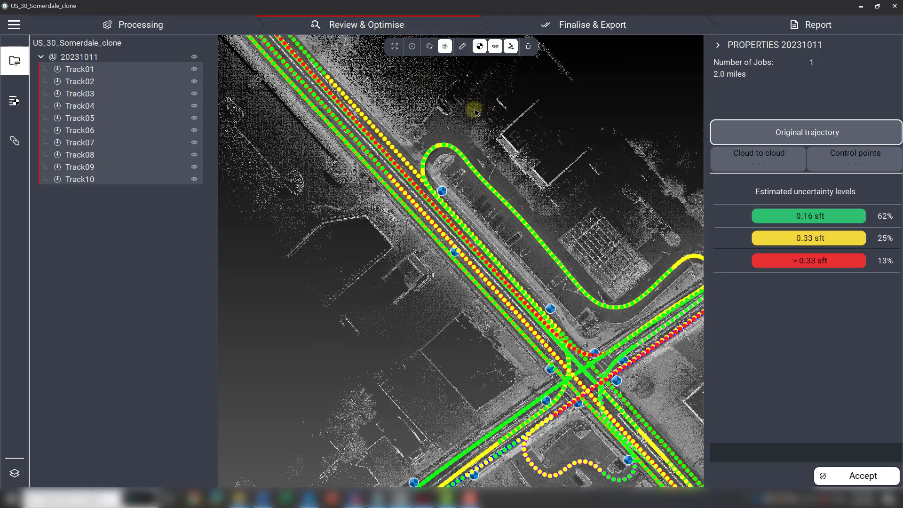
scroll(521, 194, down, 2)
scroll(574, 171, down, 2)
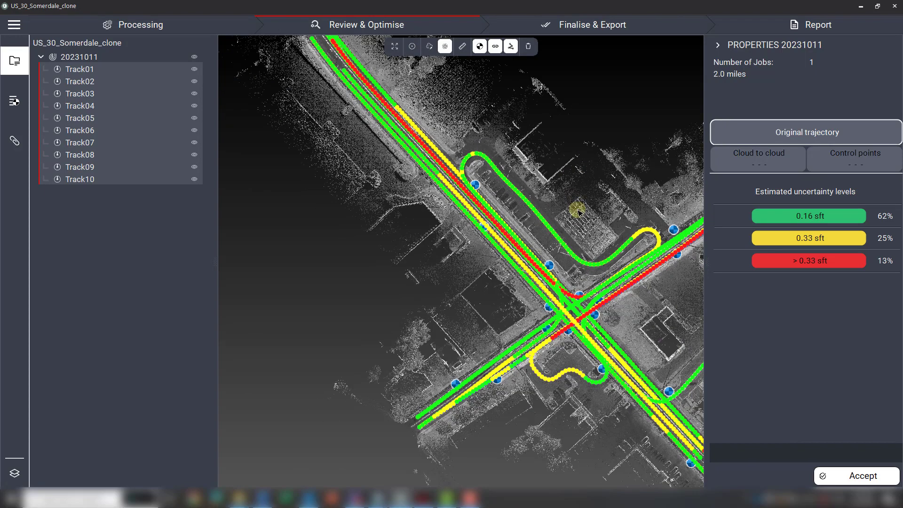
drag(575, 210, 475, 171)
scroll(426, 170, down, 2)
scroll(429, 165, down, 2)
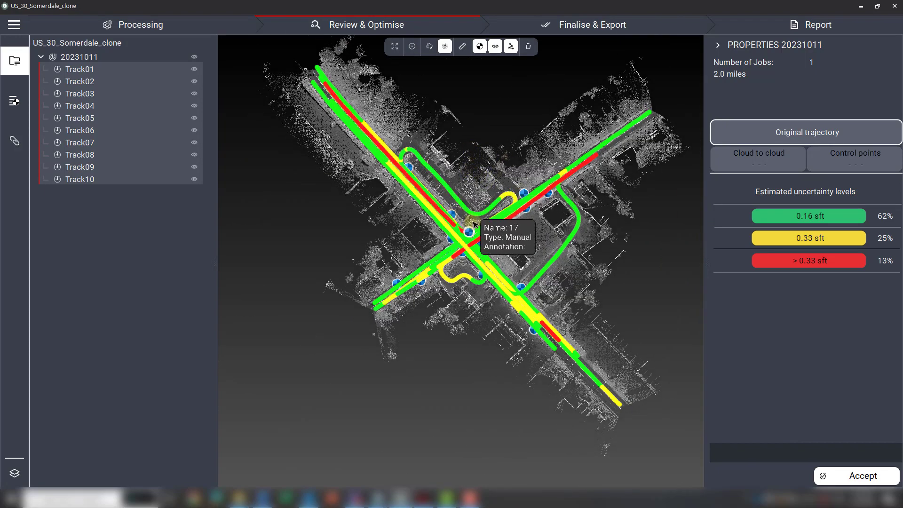
Look over the intersection's uncertainty colours, and switch the review from the original trajectory to cloud-to-cloud links
scroll(602, 211, up, 2)
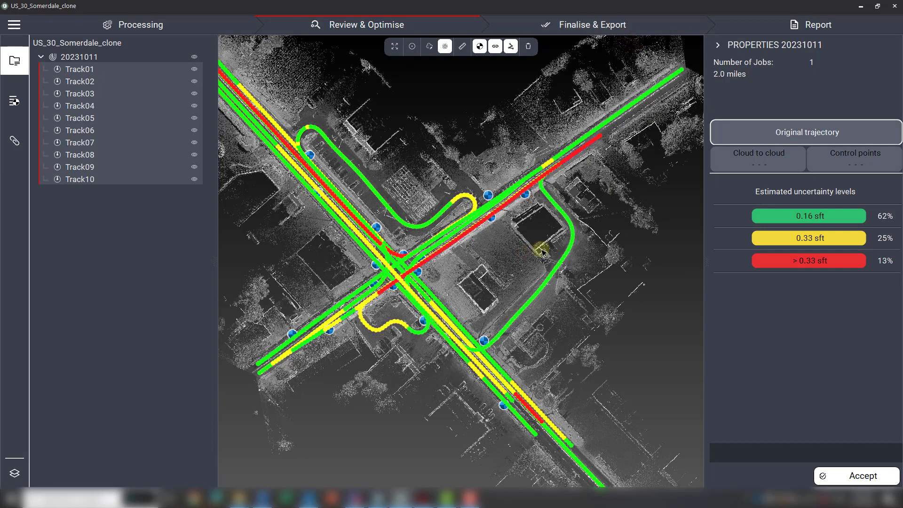
drag(542, 251, 601, 237)
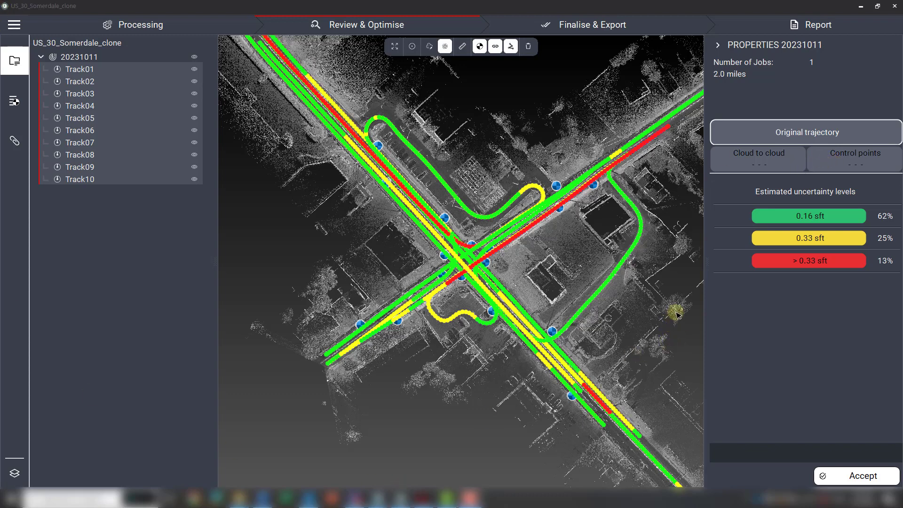
click(748, 162)
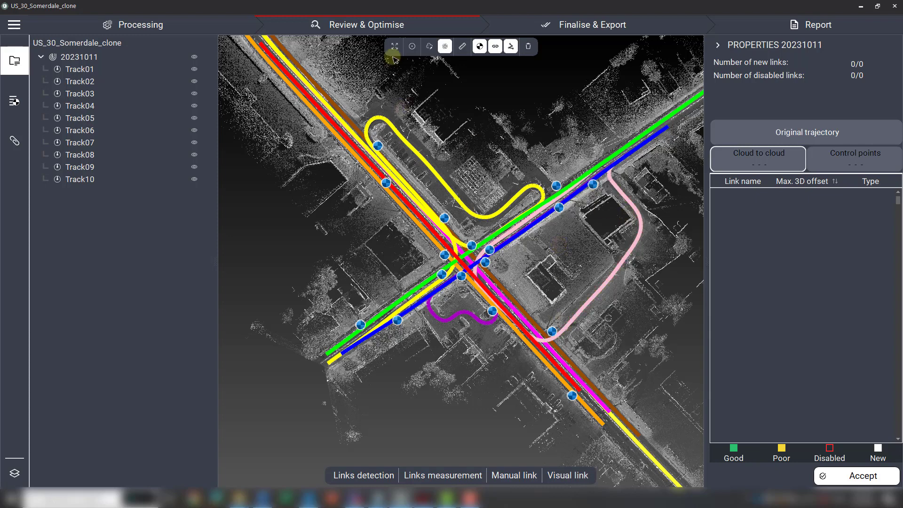
Examine the overlapping parallel tracks on the north-west road and around the Track05 loop in the cloud-to-cloud review
middle_drag(435, 143, 571, 230)
scroll(437, 161, up, 1)
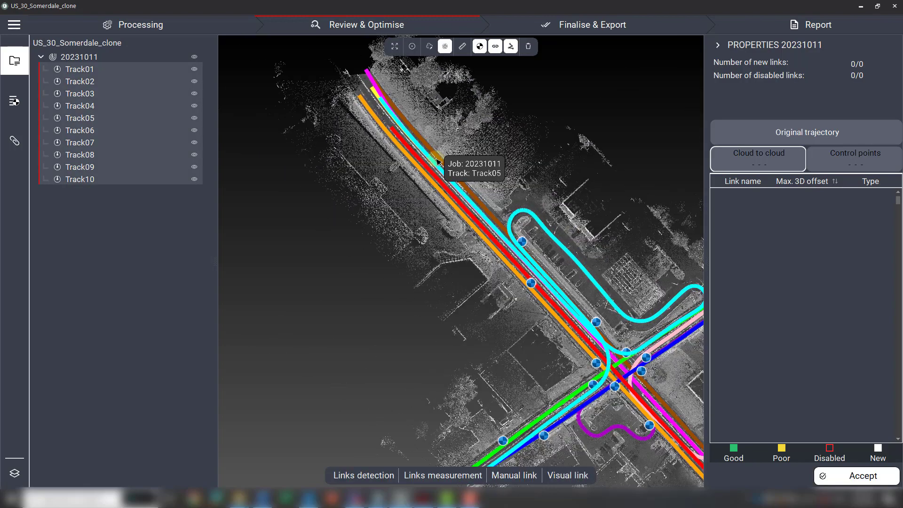
scroll(437, 161, up, 5)
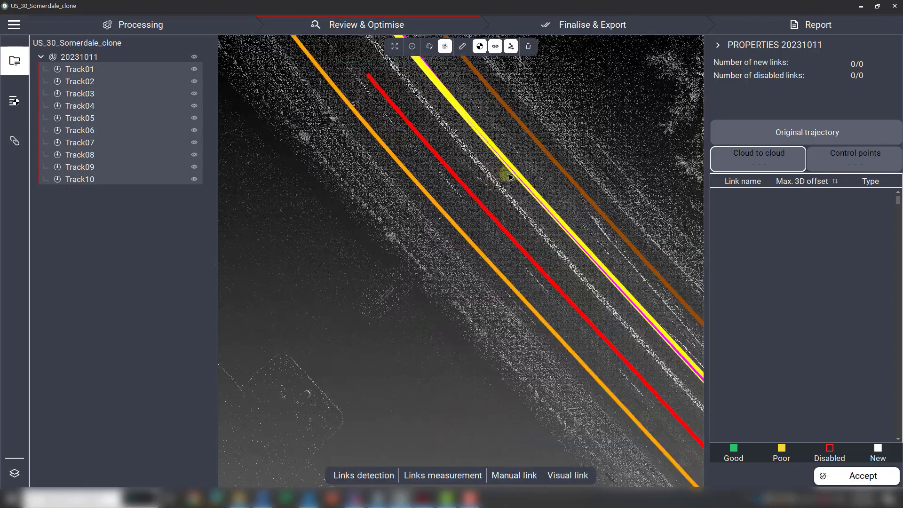
middle_drag(508, 176, 335, 153)
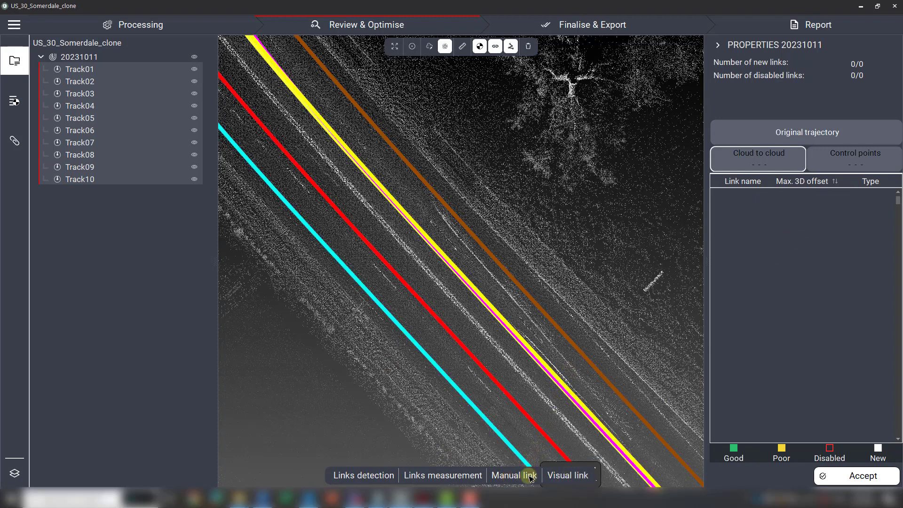
scroll(566, 260, down, 1)
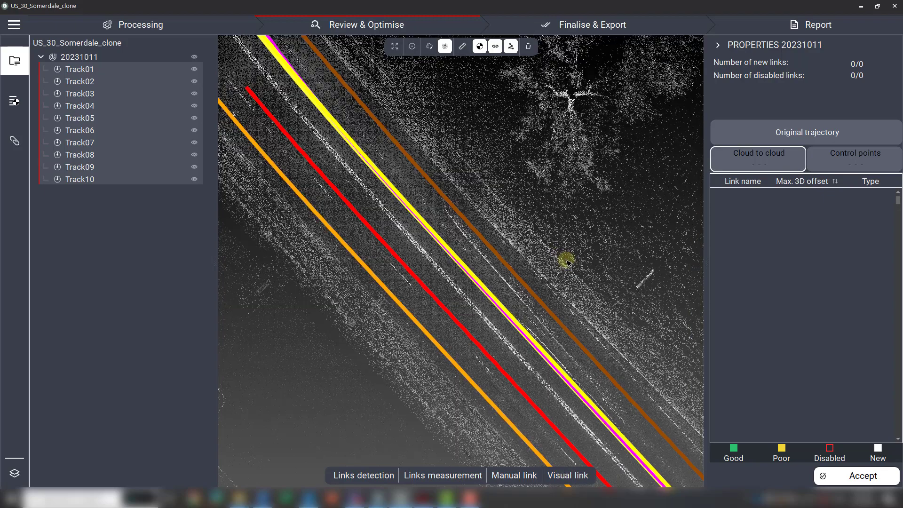
scroll(567, 260, down, 7)
middle_drag(612, 280, 482, 196)
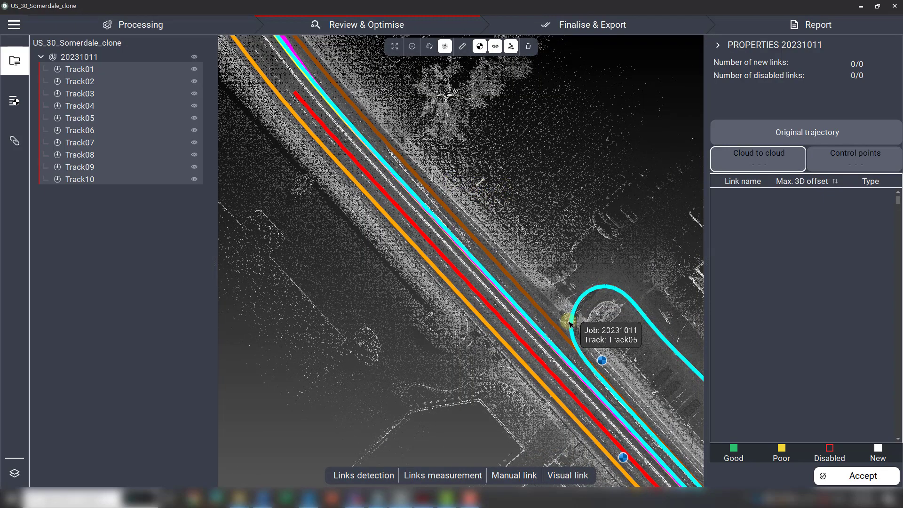
scroll(515, 229, up, 10)
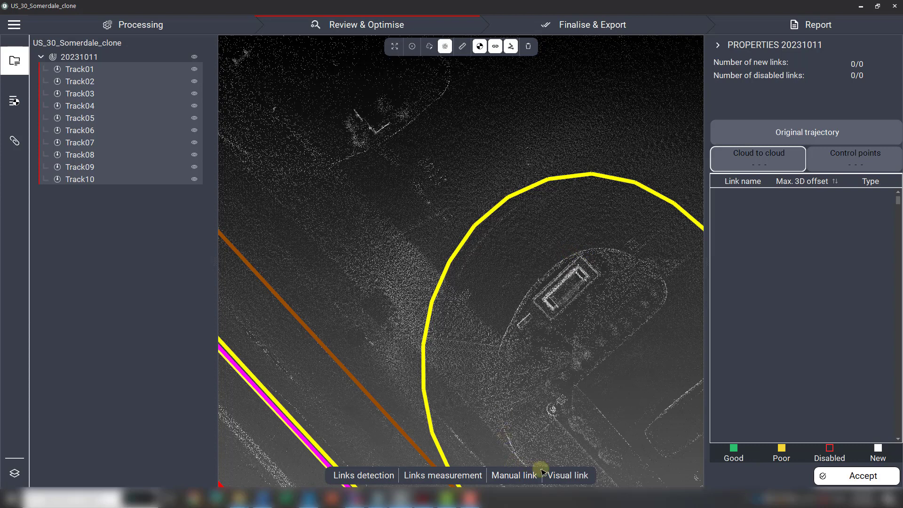
click(683, 225)
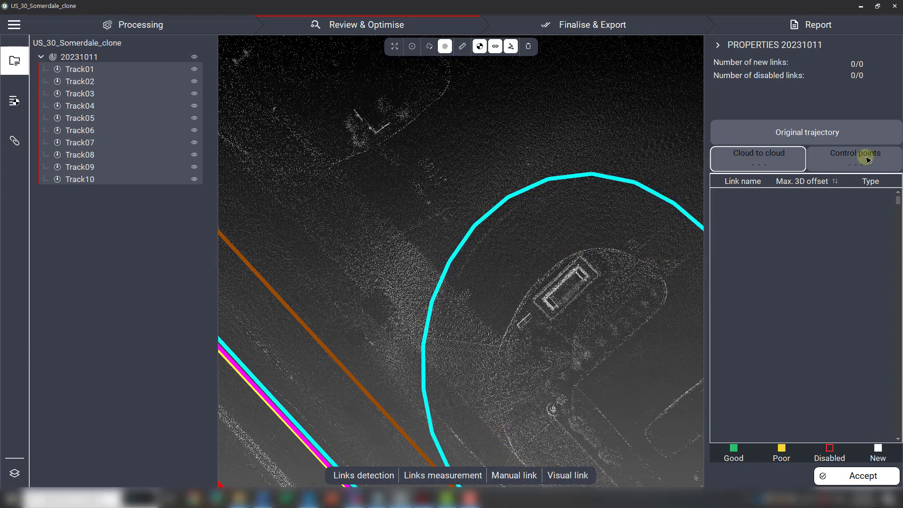
Switch to the control points review and inspect control point 11 beside the Track05 loop
click(867, 160)
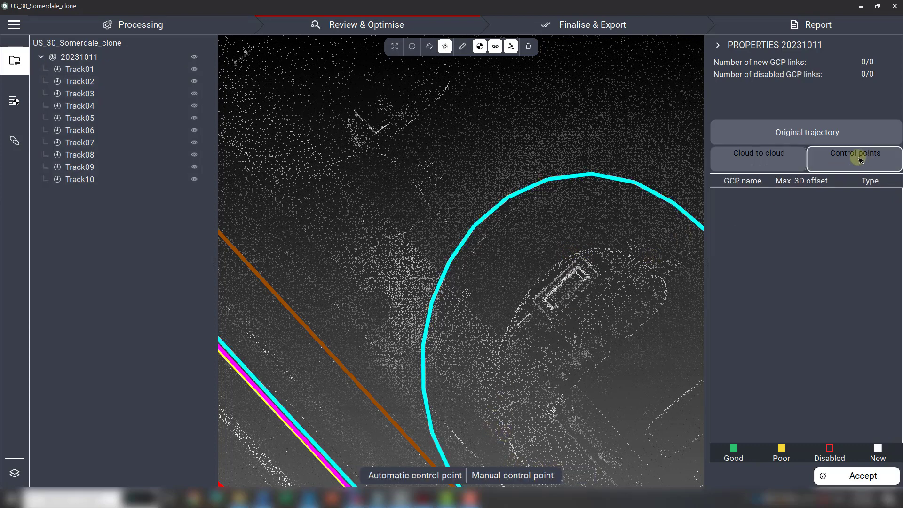
click(498, 417)
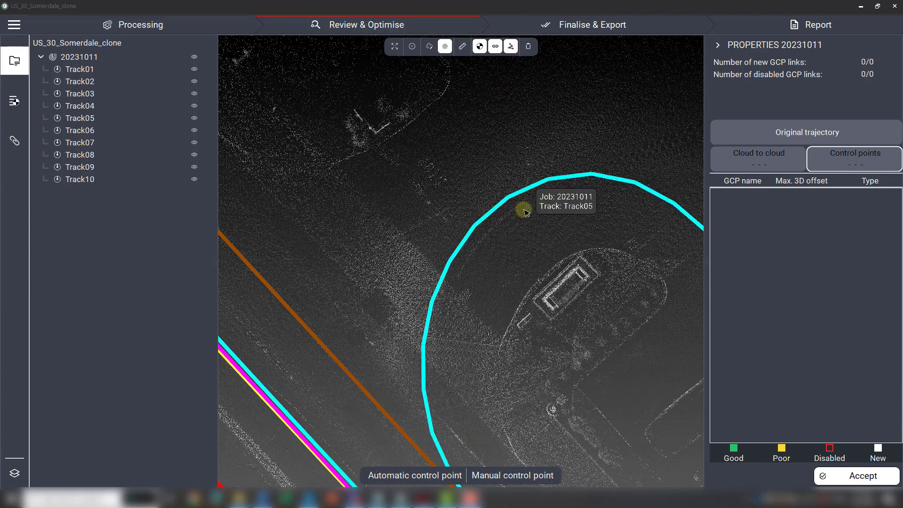
drag(542, 221, 554, 84)
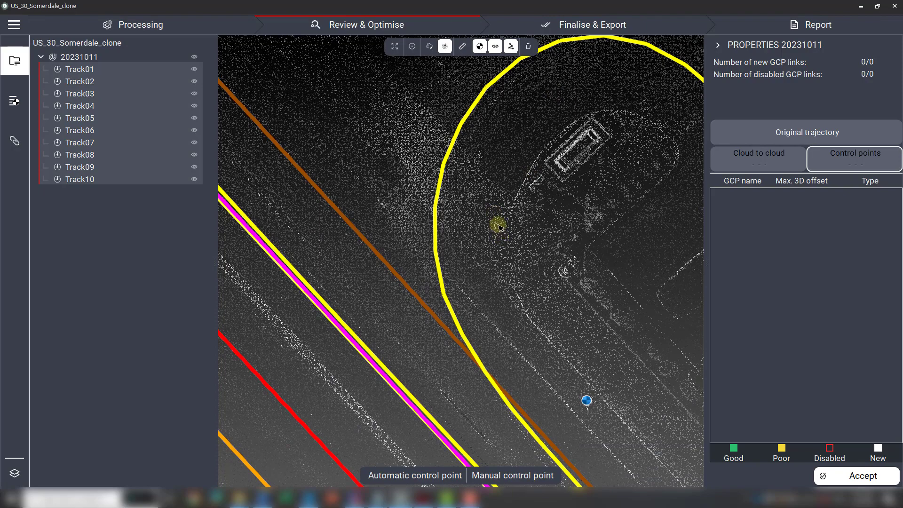
drag(613, 391, 529, 273)
scroll(501, 285, up, 3)
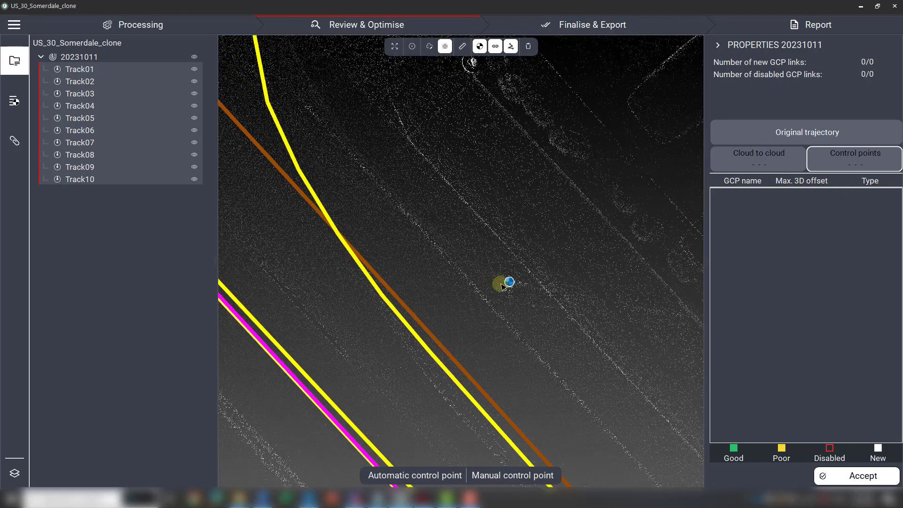
scroll(534, 284, up, 3)
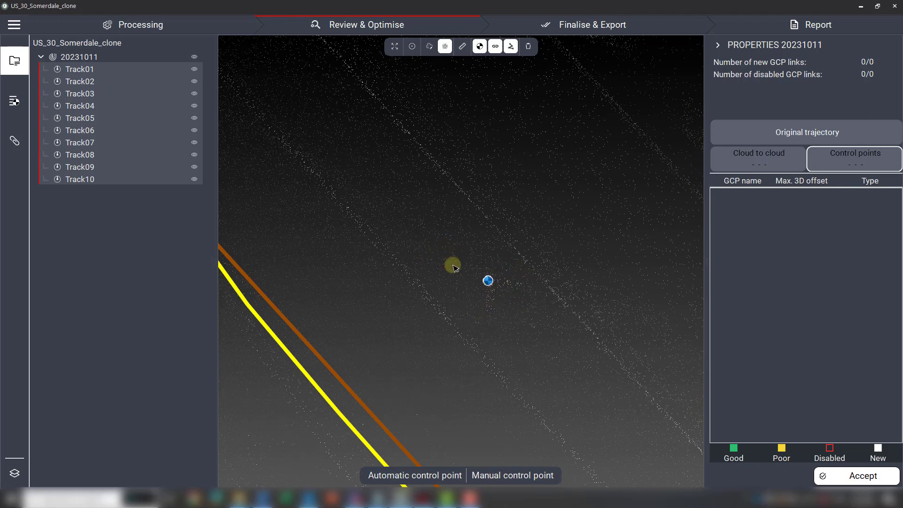
mouse_move(490, 281)
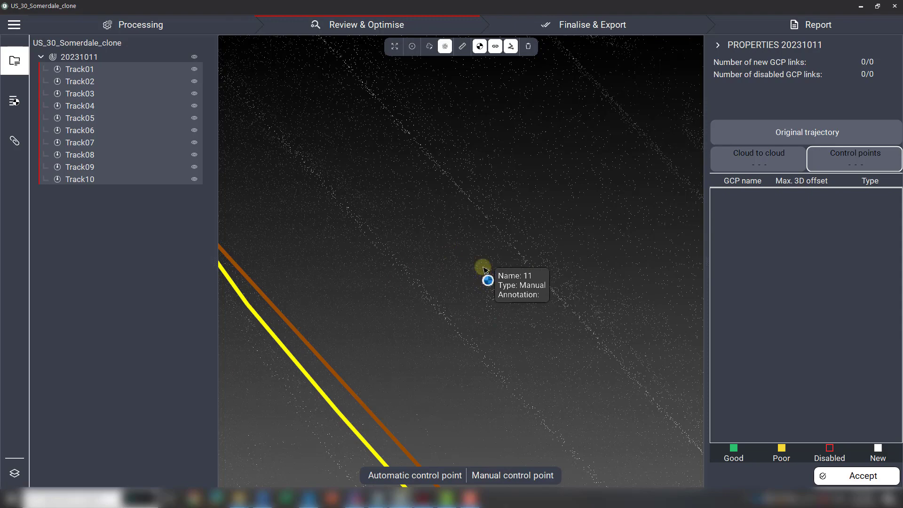
scroll(489, 281, up, 5)
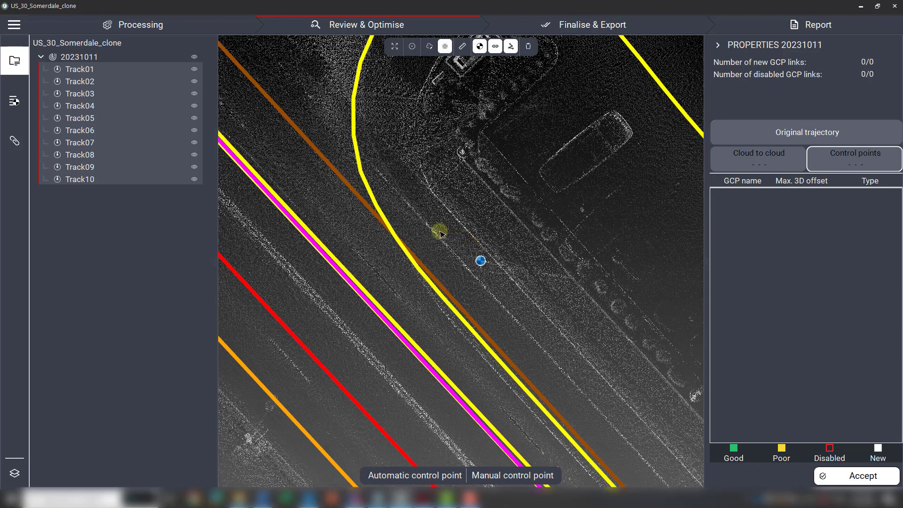
Examine the point cloud at control point 11 close up and its position relative to the surrounding tracks
drag(413, 165, 470, 228)
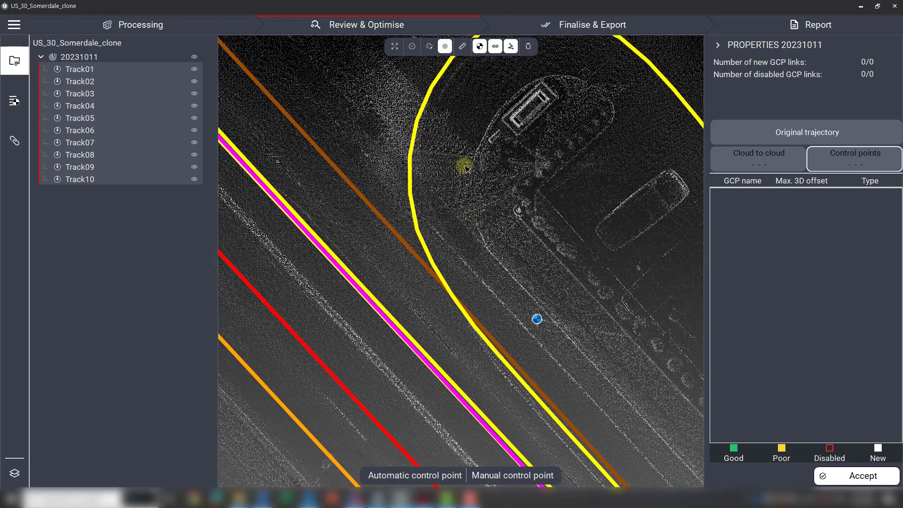
scroll(536, 320, up, 5)
scroll(536, 323, up, 3)
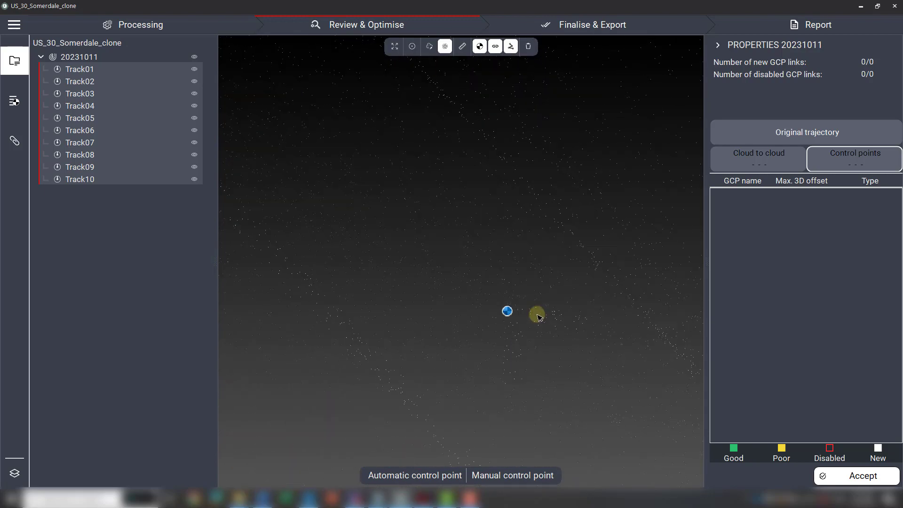
scroll(516, 287, down, 5)
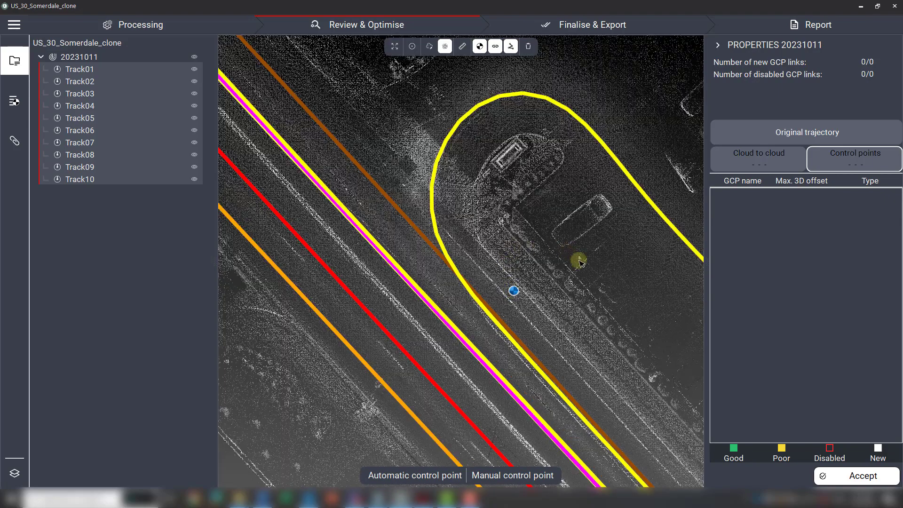
middle_drag(616, 281, 497, 203)
scroll(498, 205, down, 4)
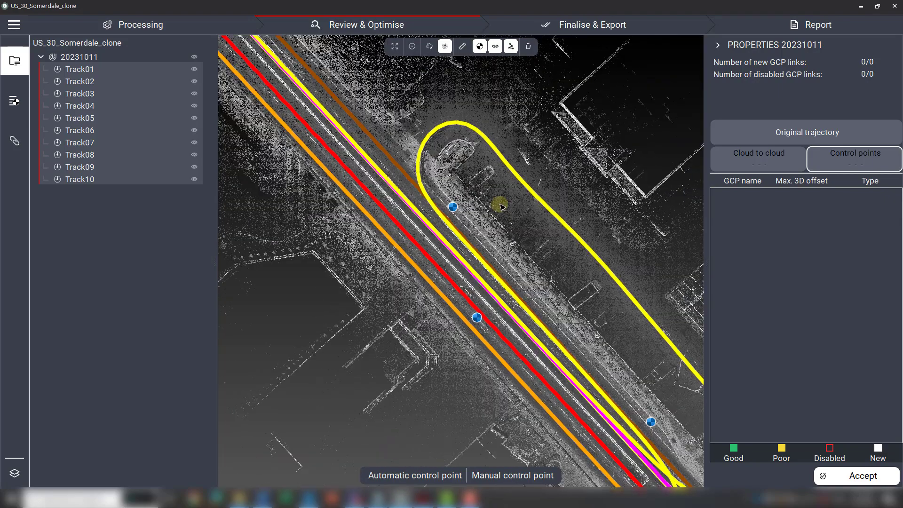
scroll(459, 206, up, 5)
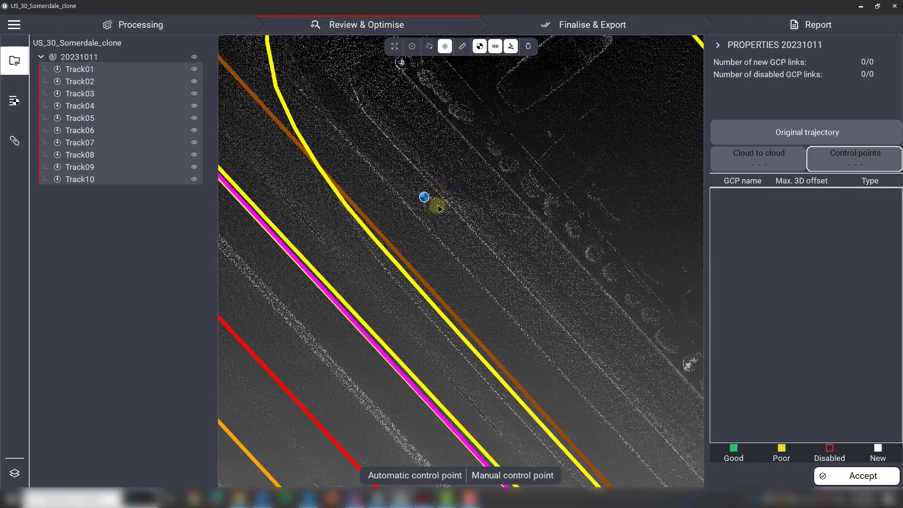
scroll(504, 202, down, 4)
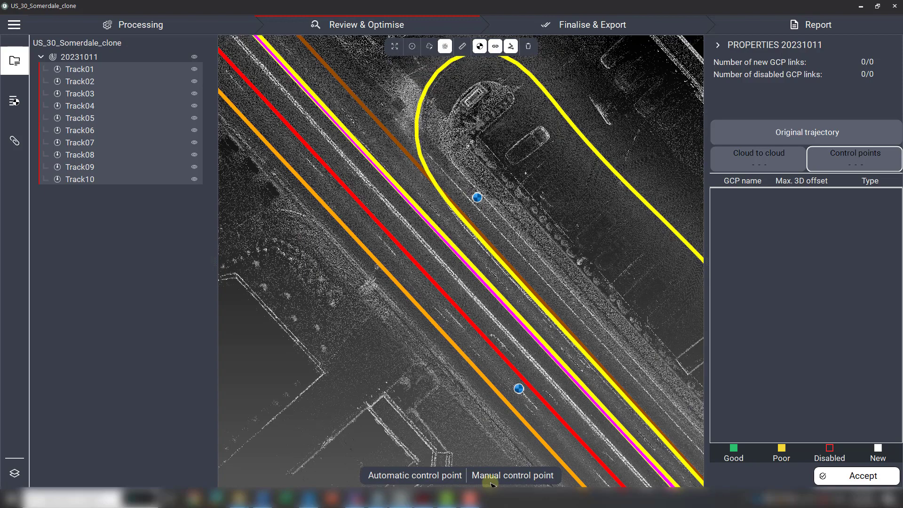
Inspect control point 12 between the red and orange tracks and the road marking next to it
scroll(535, 414, up, 3)
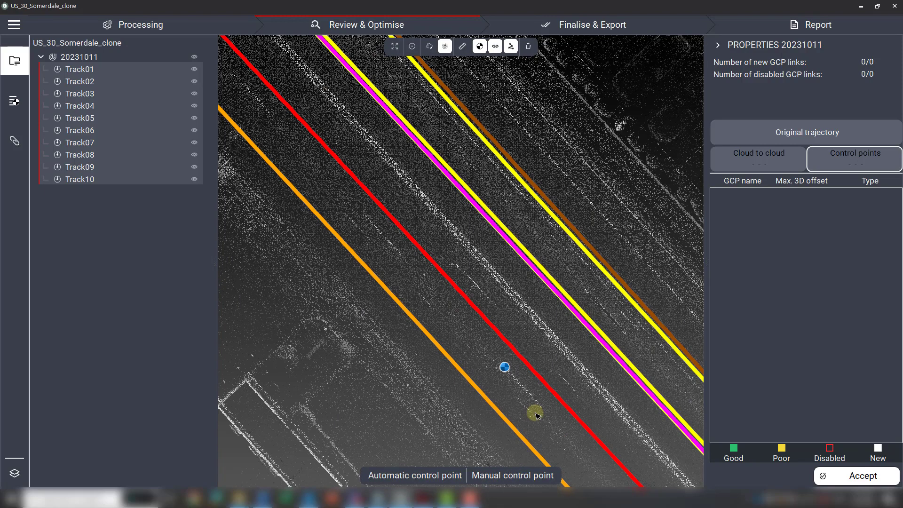
scroll(530, 362, up, 3)
scroll(471, 352, up, 1)
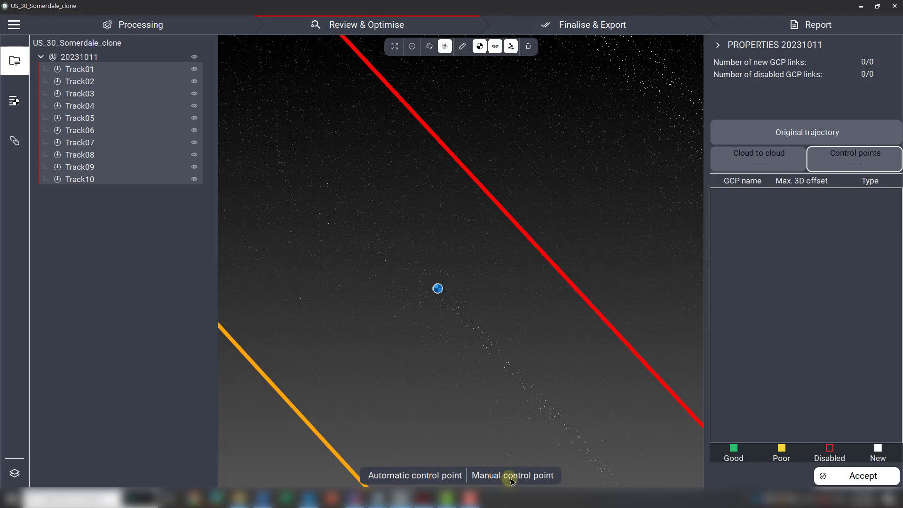
mouse_move(440, 288)
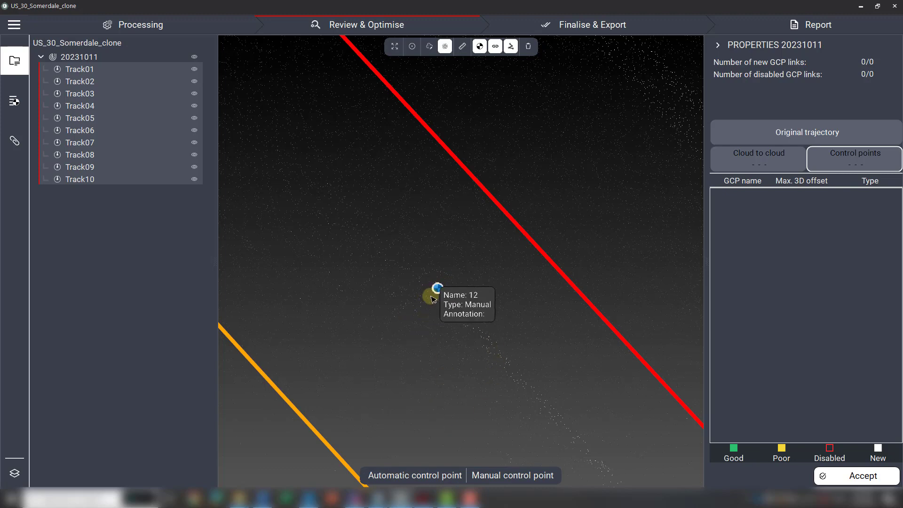
mouse_move(444, 295)
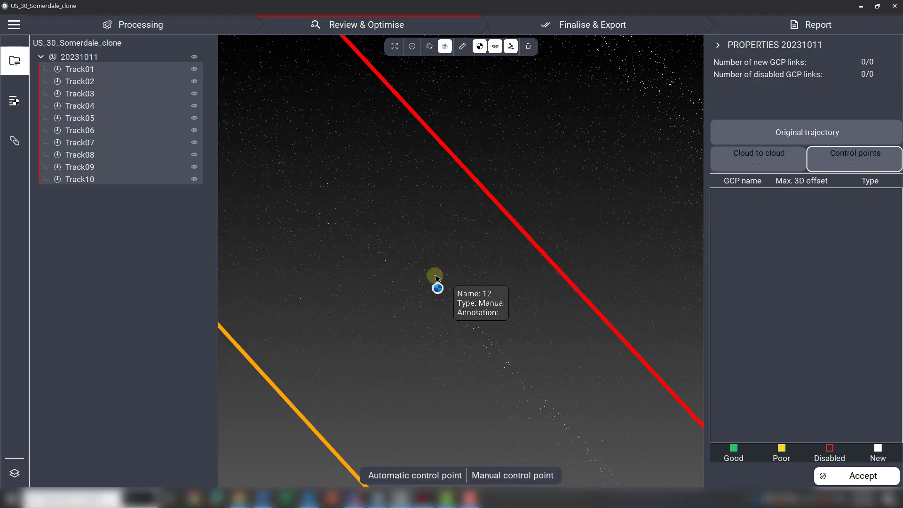
Review all control points across the intersection, and examine the parallel tracks on the north-west road, including Track04 and Track10
scroll(439, 294, down, 3)
scroll(440, 294, down, 4)
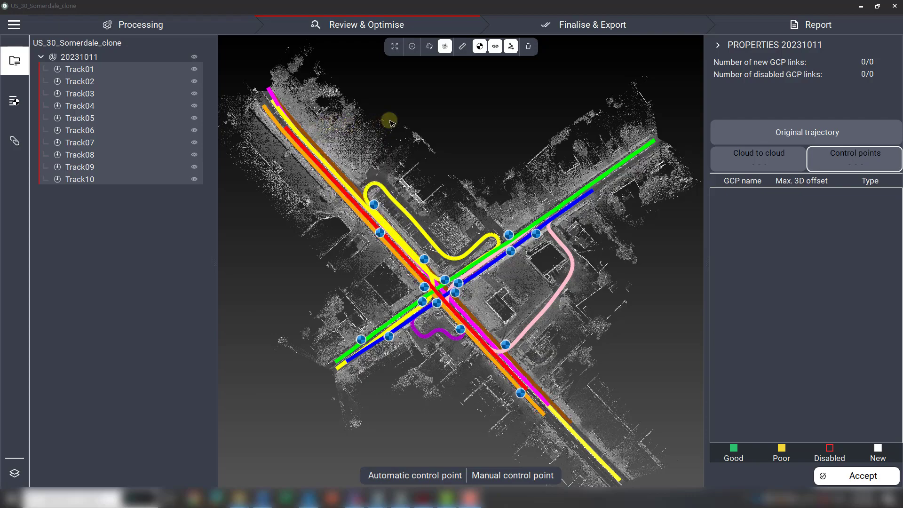
scroll(308, 153, up, 2)
scroll(308, 153, up, 5)
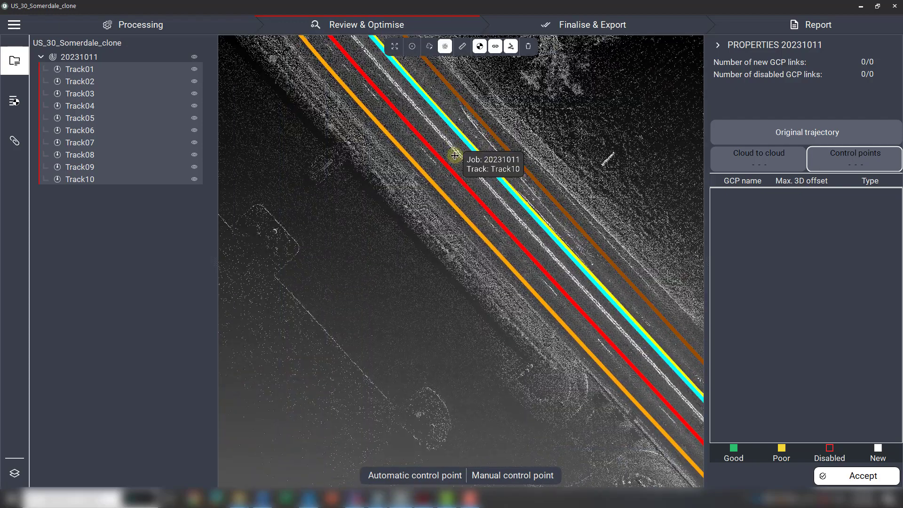
drag(512, 195, 318, 157)
scroll(411, 252, up, 4)
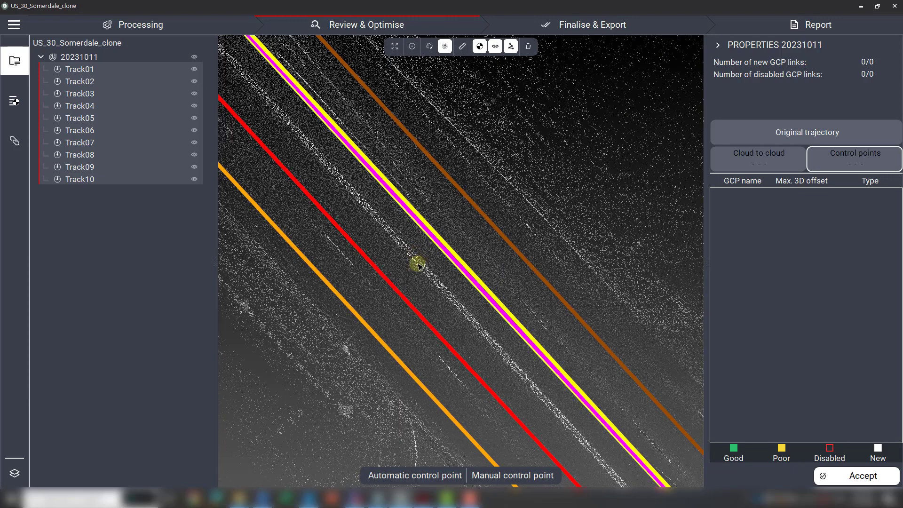
click(437, 241)
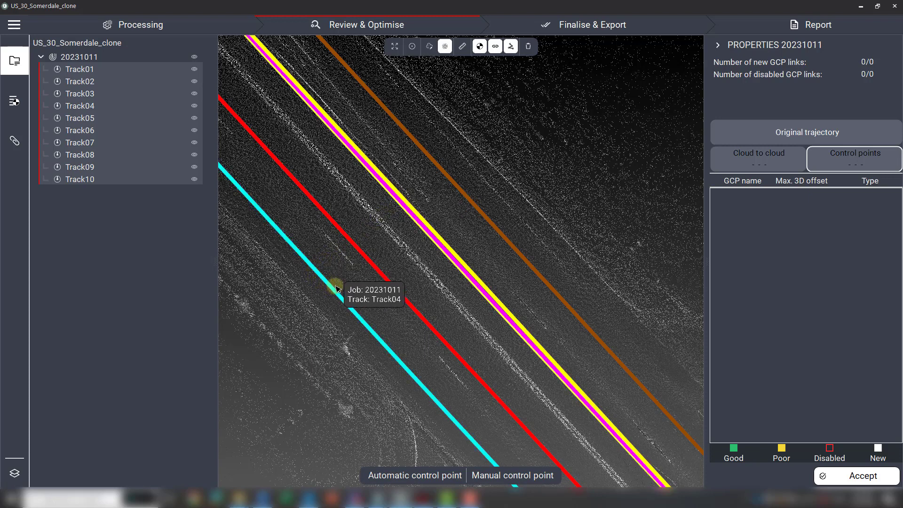
click(359, 264)
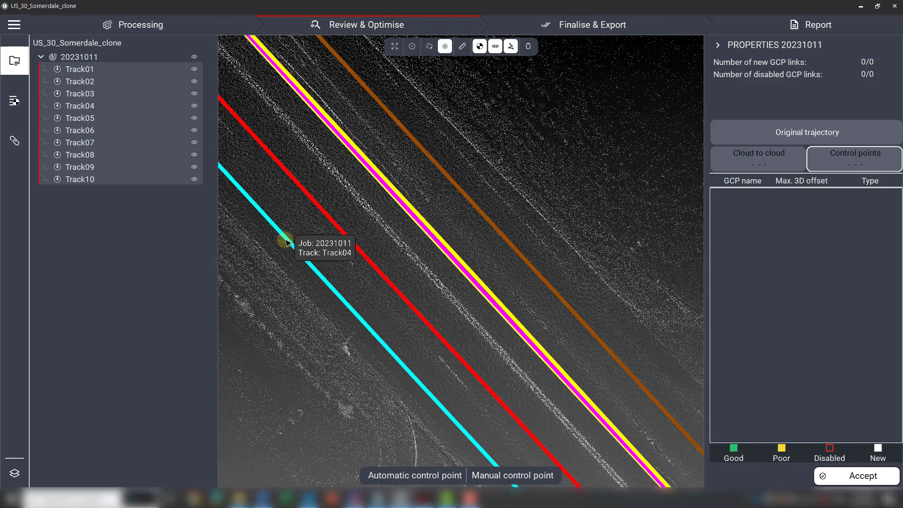
scroll(285, 242, down, 5)
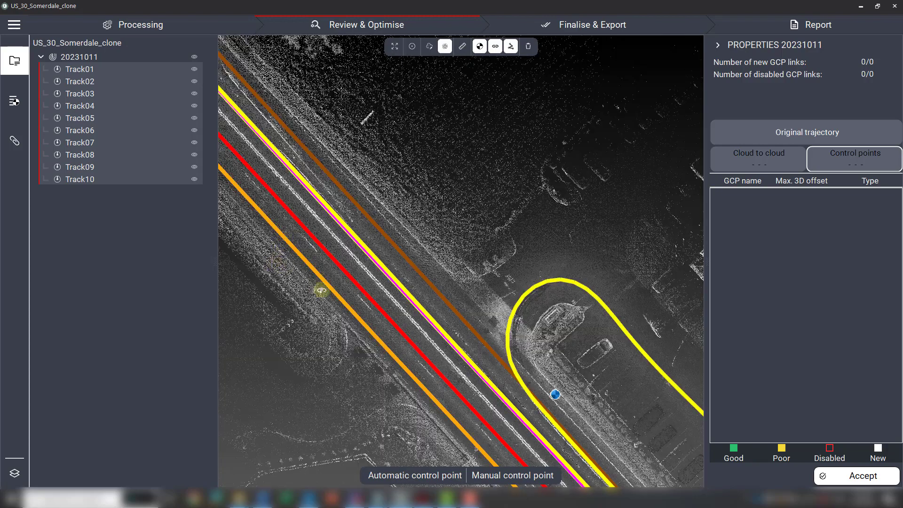
middle_drag(298, 262, 379, 300)
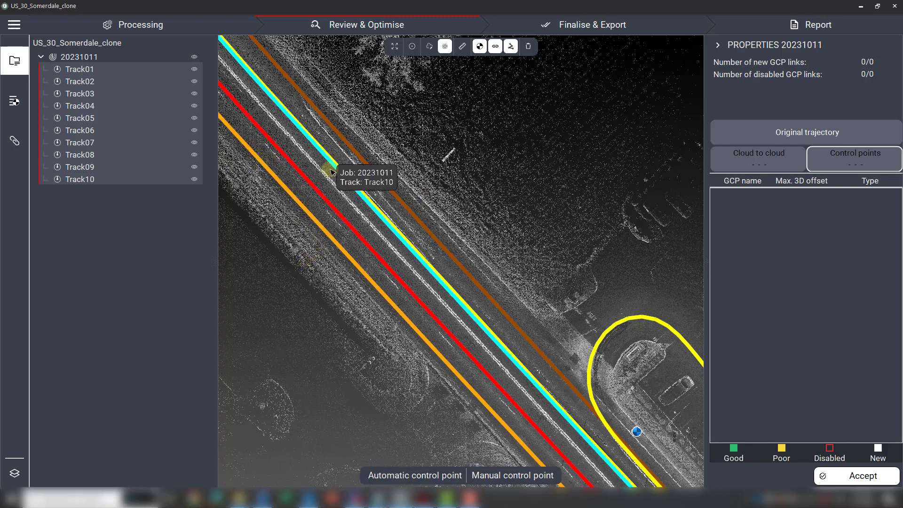
drag(447, 213, 515, 227)
scroll(500, 203, down, 2)
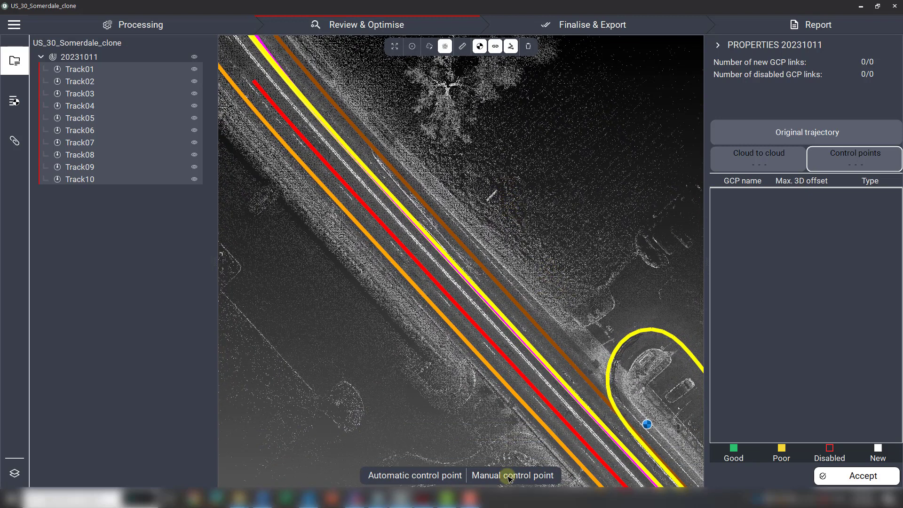
Switch to the cloud-to-cloud review and examine the parallel tracks on the north-west road around the Track05 loop
click(758, 163)
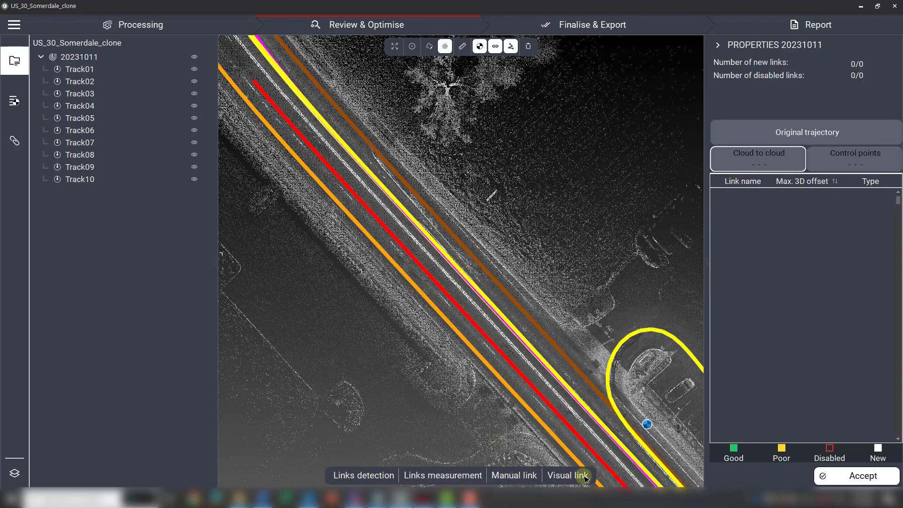
scroll(442, 318, up, 3)
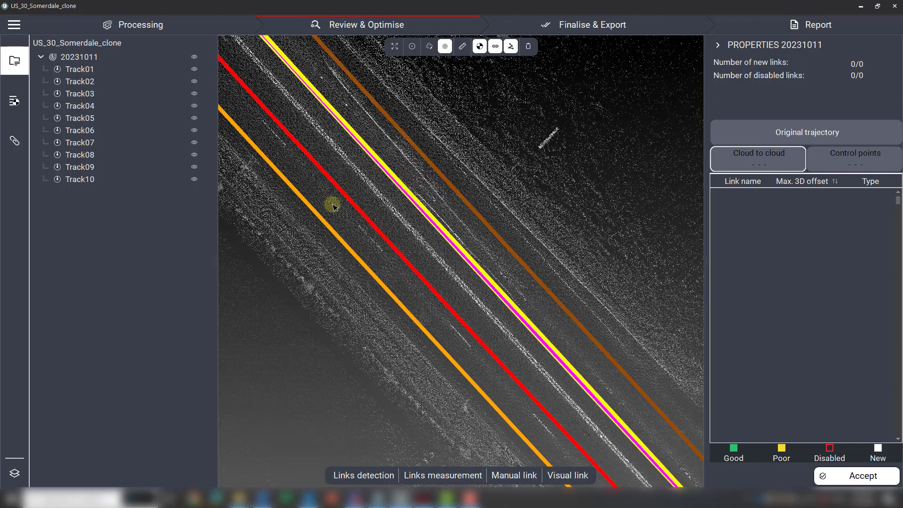
scroll(452, 289, down, 4)
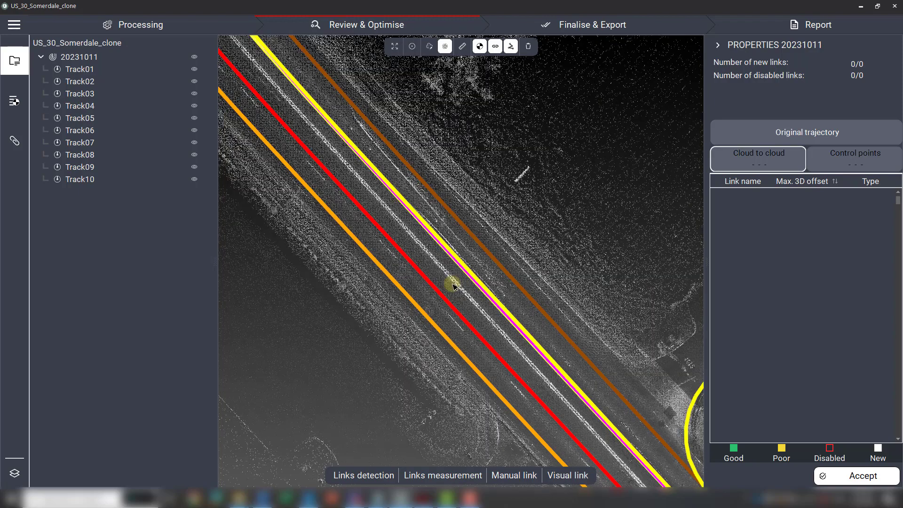
scroll(454, 201, down, 5)
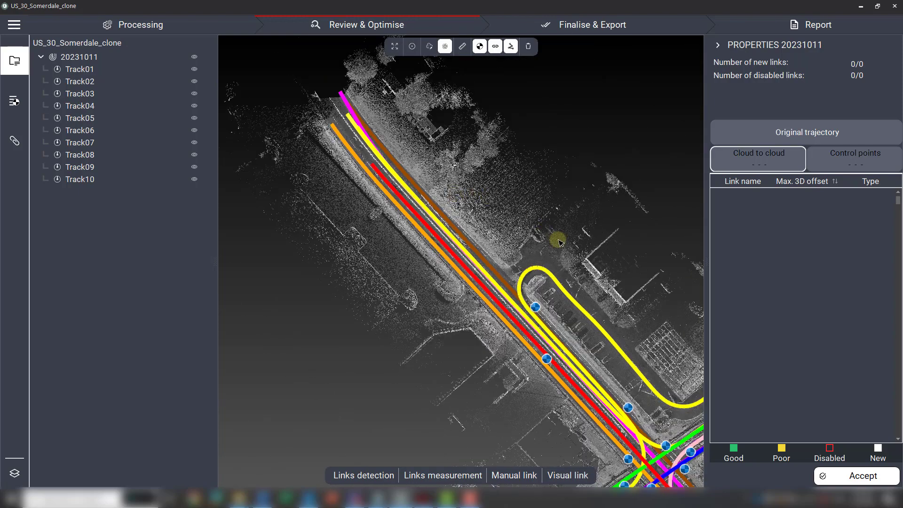
middle_drag(453, 190, 470, 162)
scroll(432, 137, down, 1)
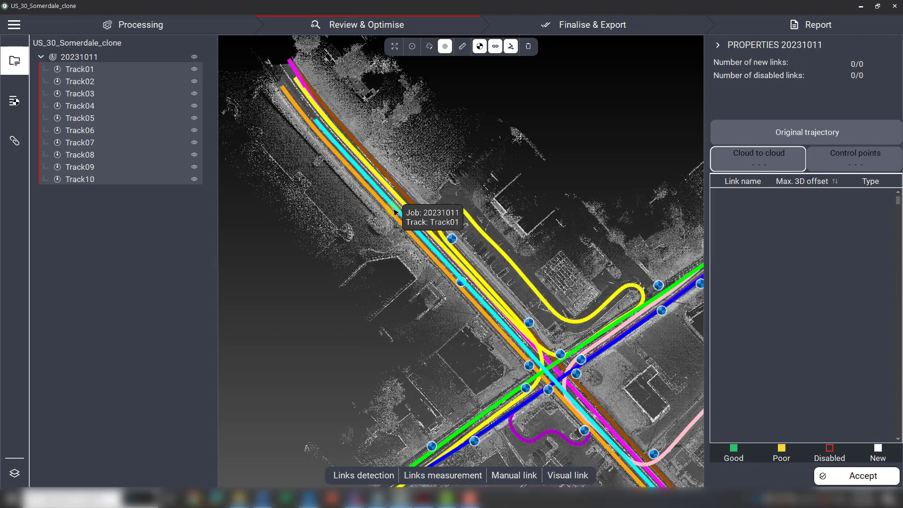
Compare Track01 and Track05 close up along the north-west road to judge where their scans overlap
scroll(395, 212, up, 5)
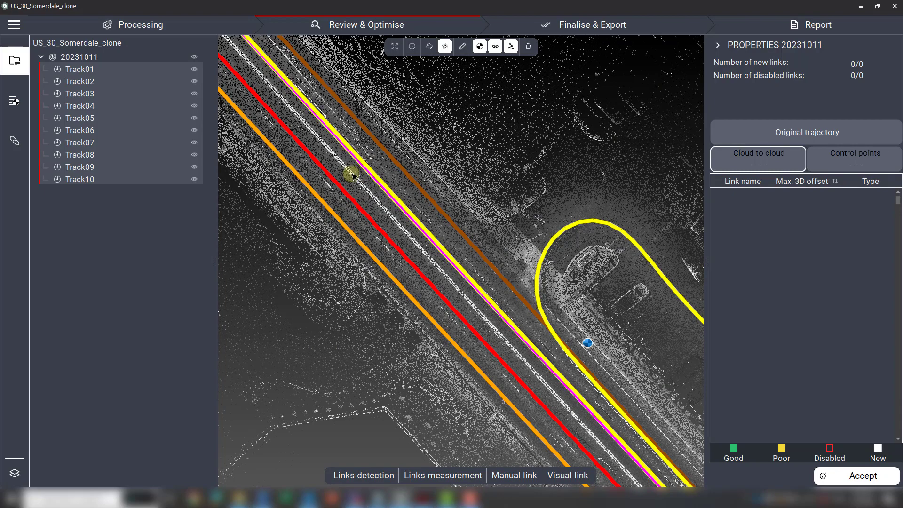
scroll(352, 175, up, 3)
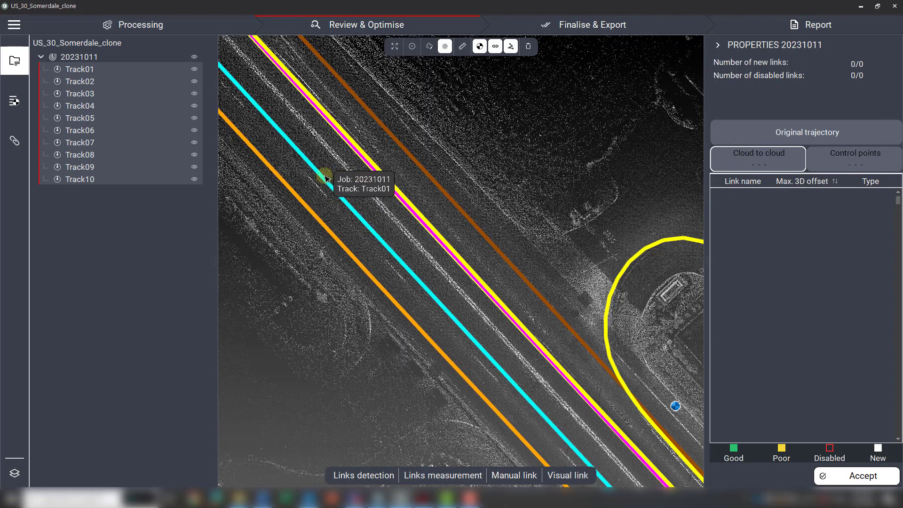
scroll(298, 151, up, 2)
click(297, 152)
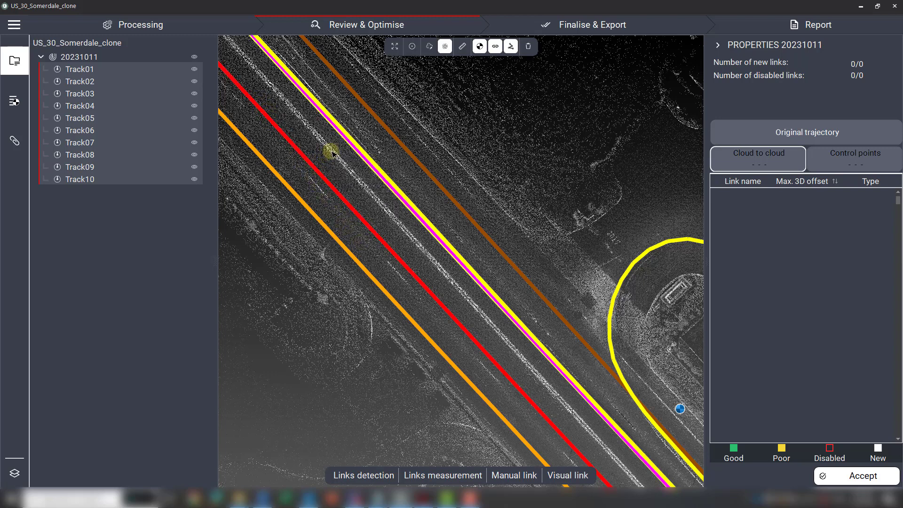
scroll(362, 160, down, 4)
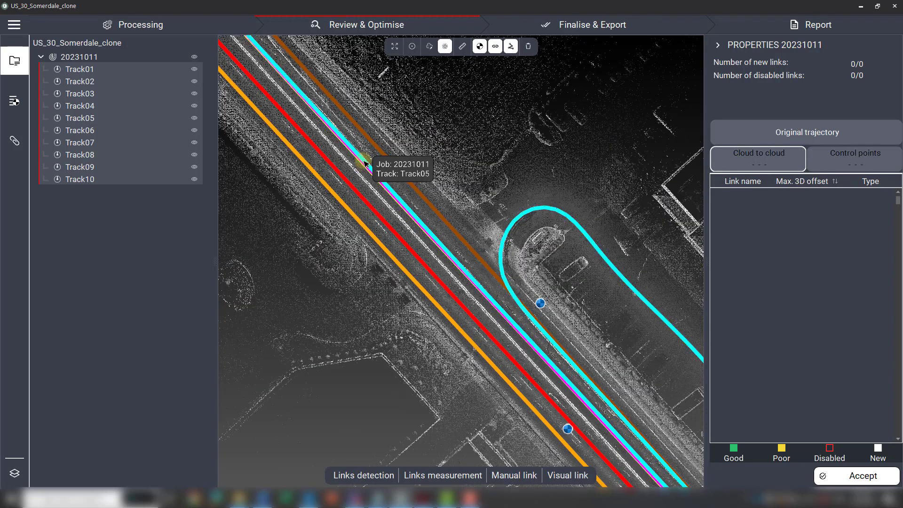
click(364, 162)
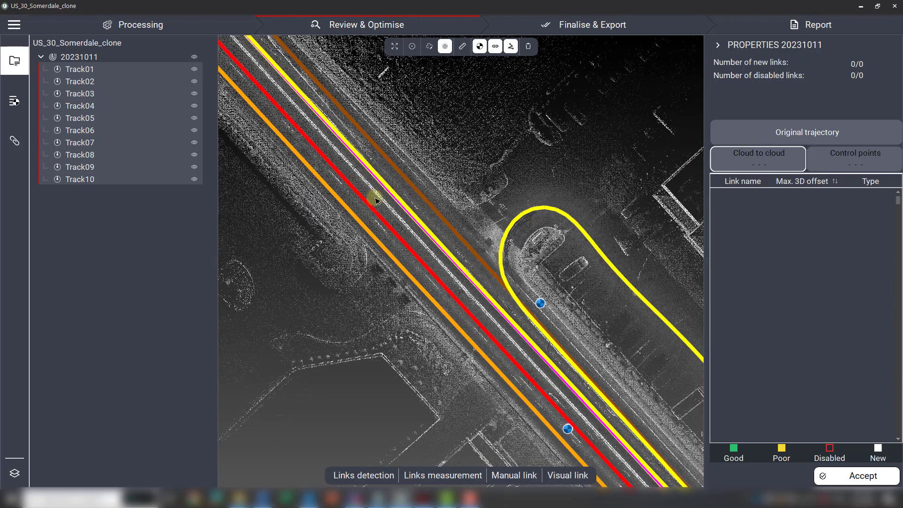
scroll(380, 186, down, 3)
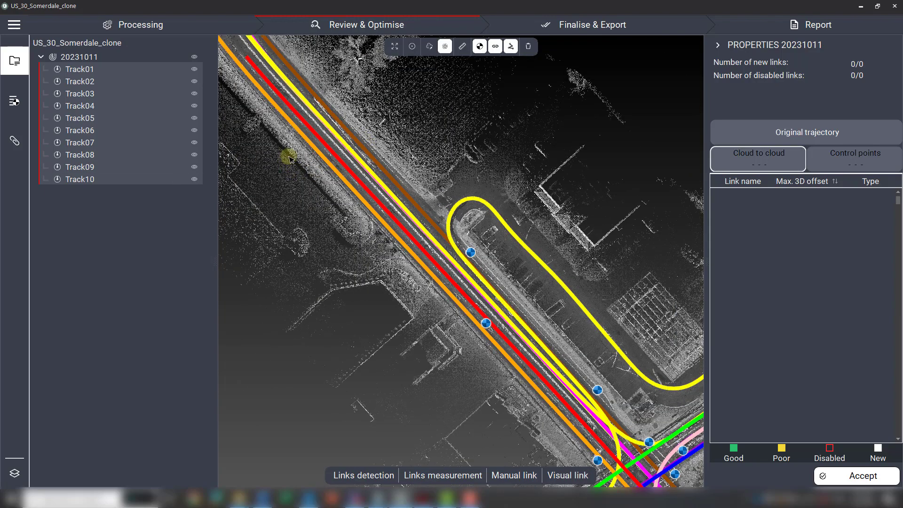
Review Track02 and Track03 along the north-east road and inspect control point 20 near the end of the Track05 loop
scroll(445, 238, down, 4)
middle_drag(526, 241, 433, 138)
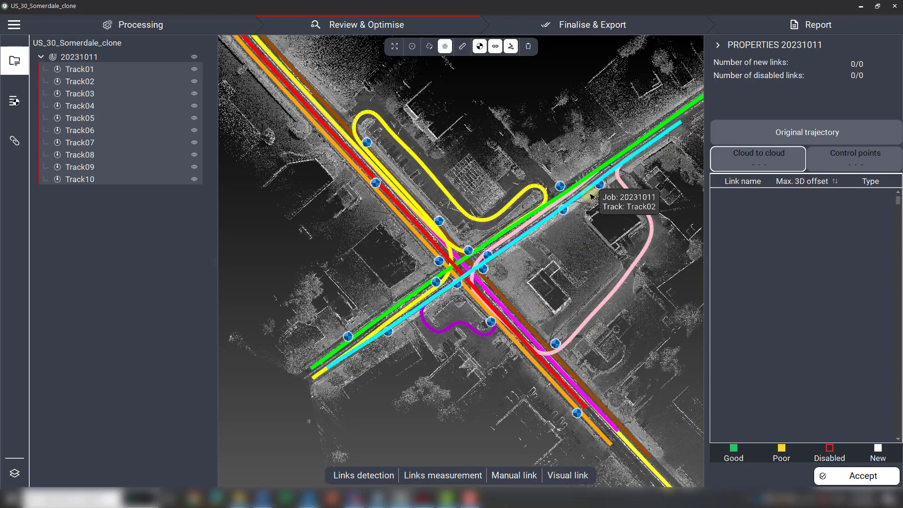
scroll(566, 193, up, 3)
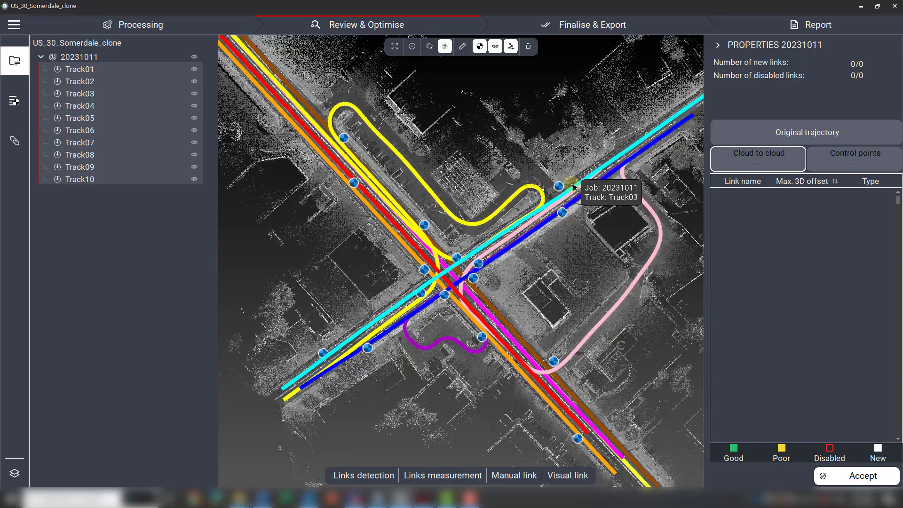
scroll(558, 192, up, 2)
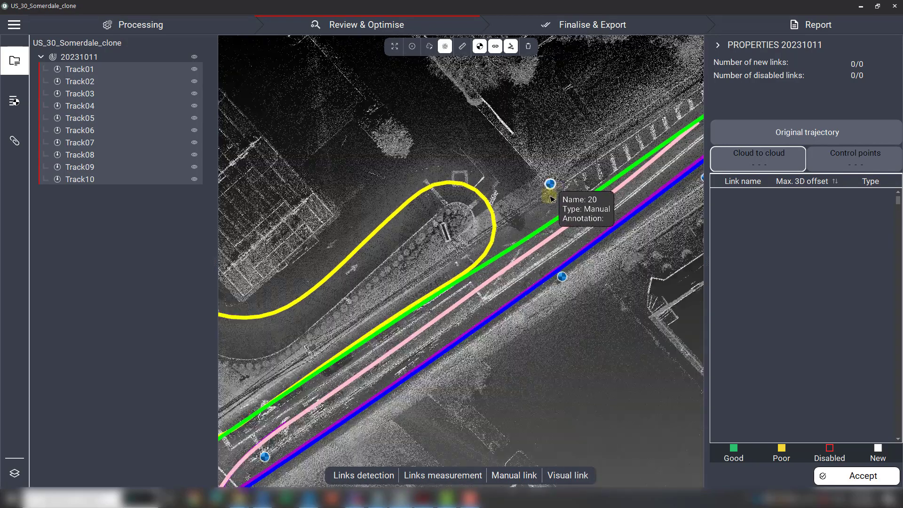
scroll(540, 181, down, 4)
scroll(523, 182, down, 1)
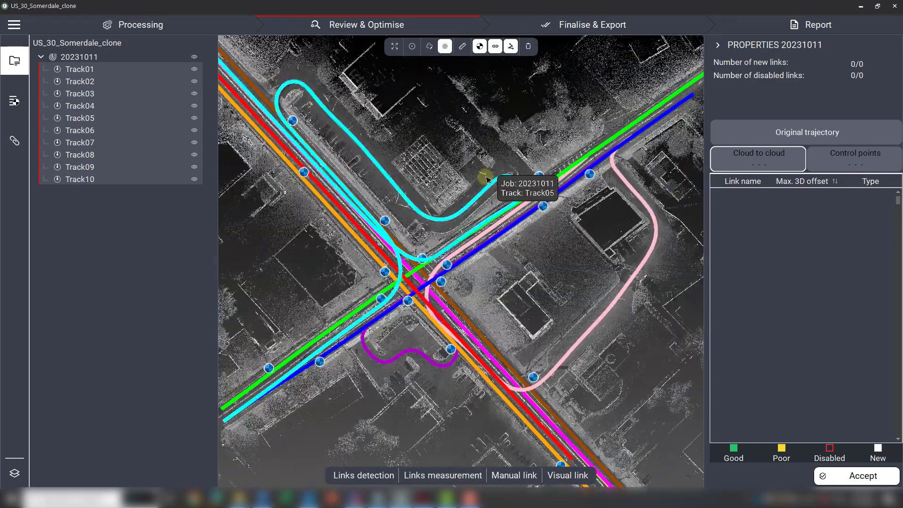
drag(496, 289, 558, 273)
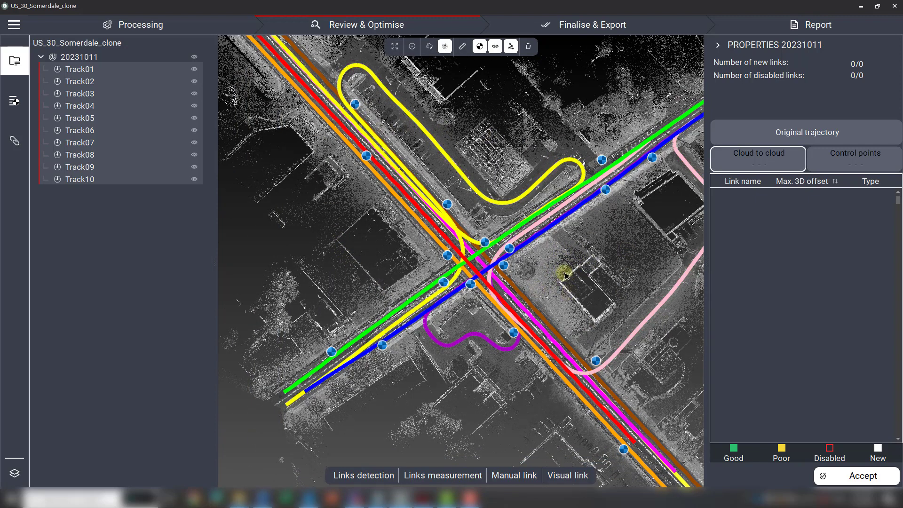
Examine the crossing tracks at the centre of the intersection and inspect control point 17 beside the Track05 curve
scroll(567, 278, up, 2)
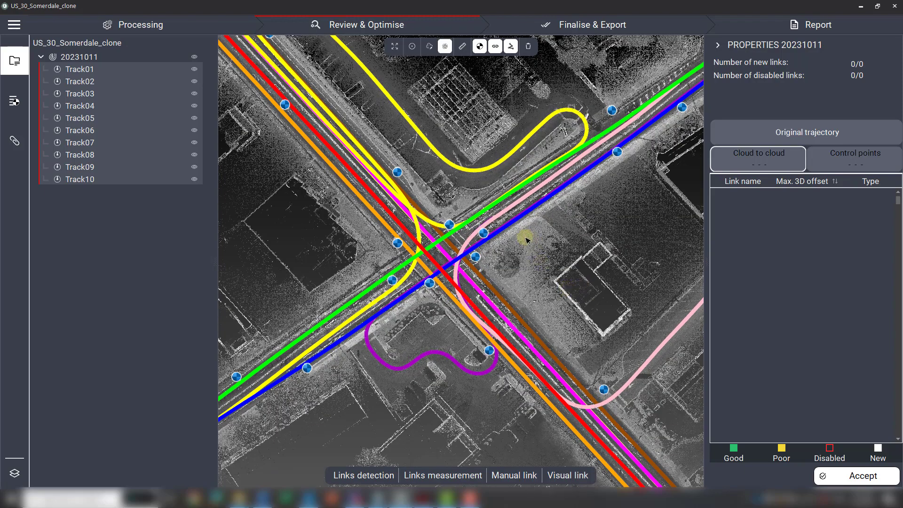
scroll(471, 264, up, 3)
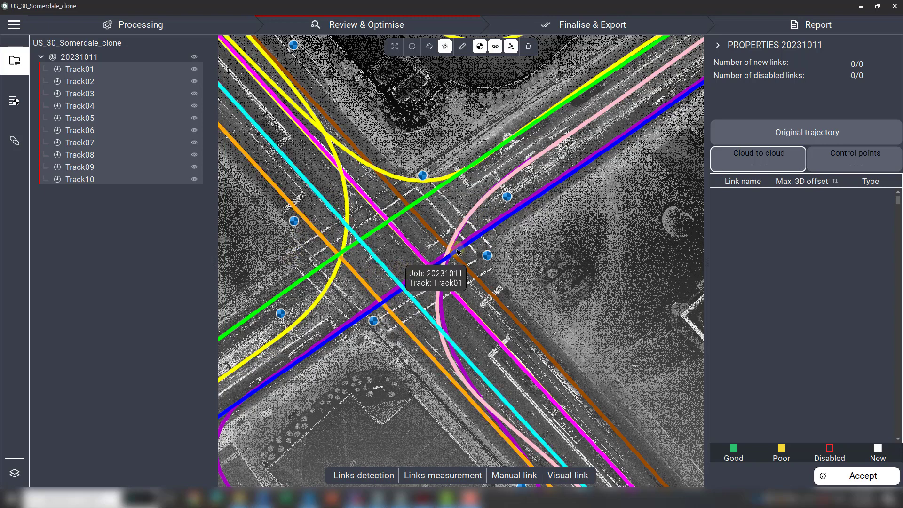
drag(399, 264, 459, 243)
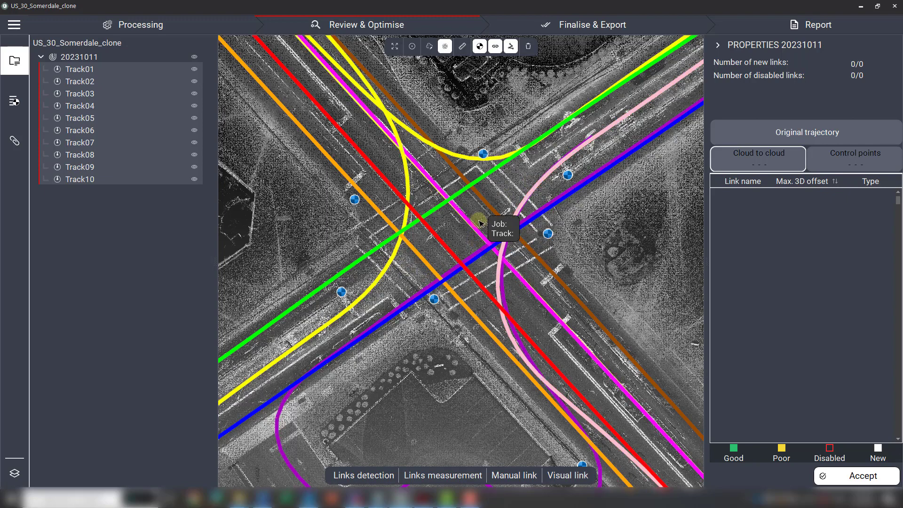
scroll(476, 185, up, 1)
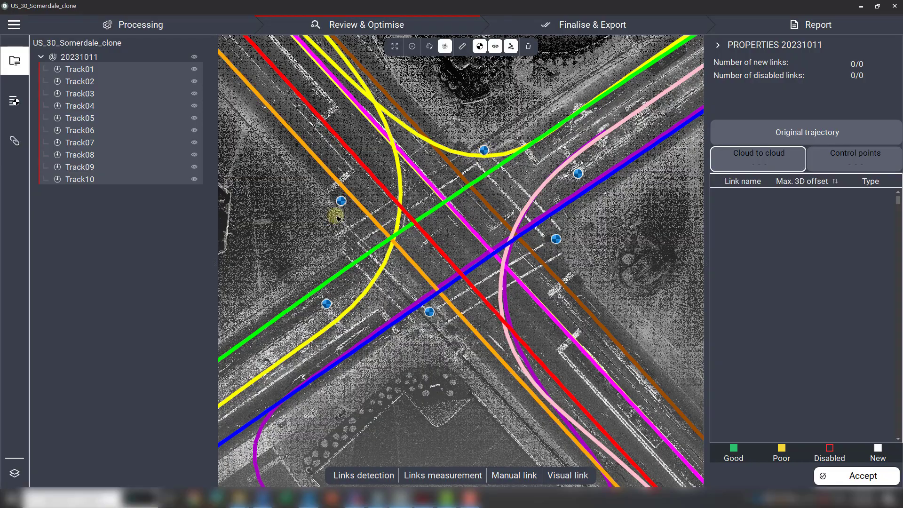
scroll(493, 153, up, 6)
scroll(505, 154, up, 2)
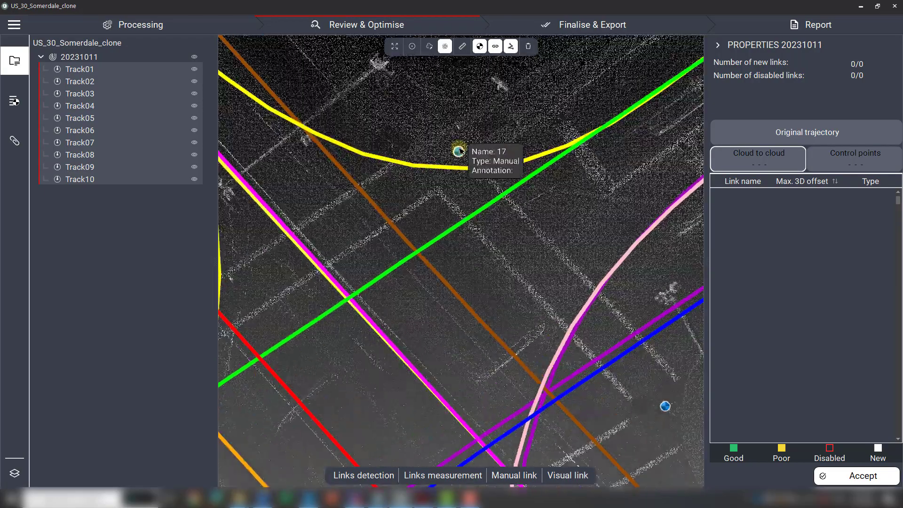
Inspect control point 14 at the eastern corner of the intersection and its position relative to the surrounding tracks and road markings
scroll(459, 152, down, 4)
middle_drag(508, 242, 433, 169)
scroll(511, 229, up, 5)
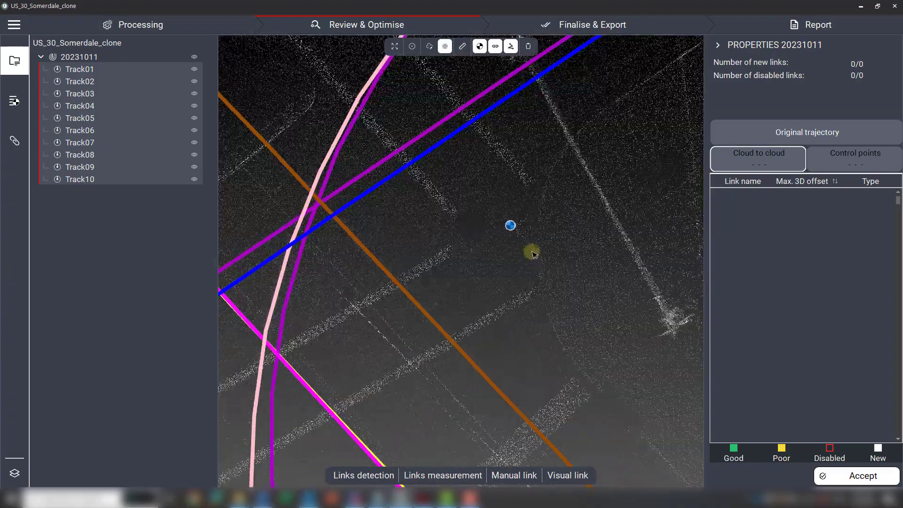
scroll(499, 217, down, 6)
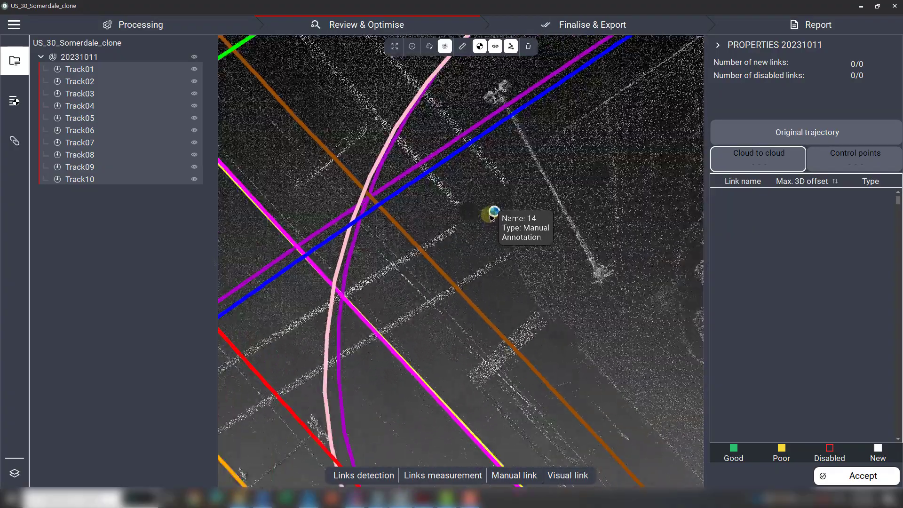
scroll(492, 218, down, 2)
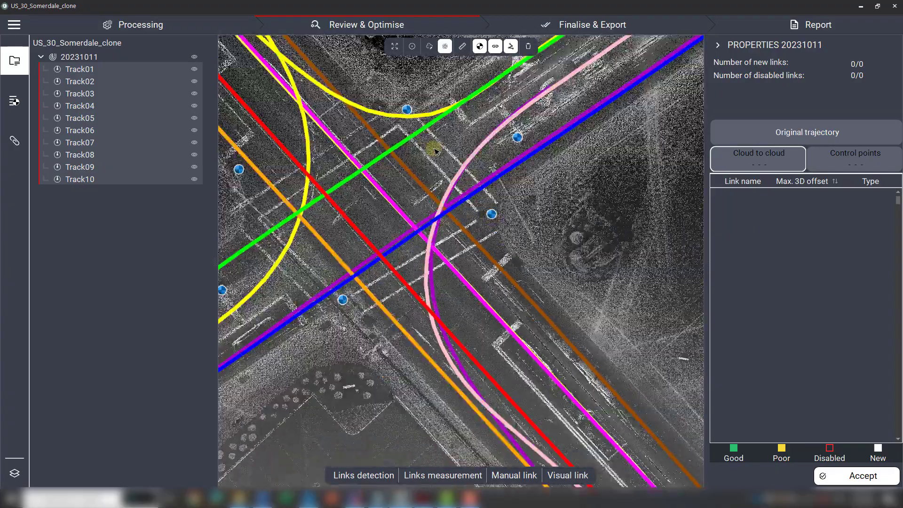
scroll(541, 198, down, 4)
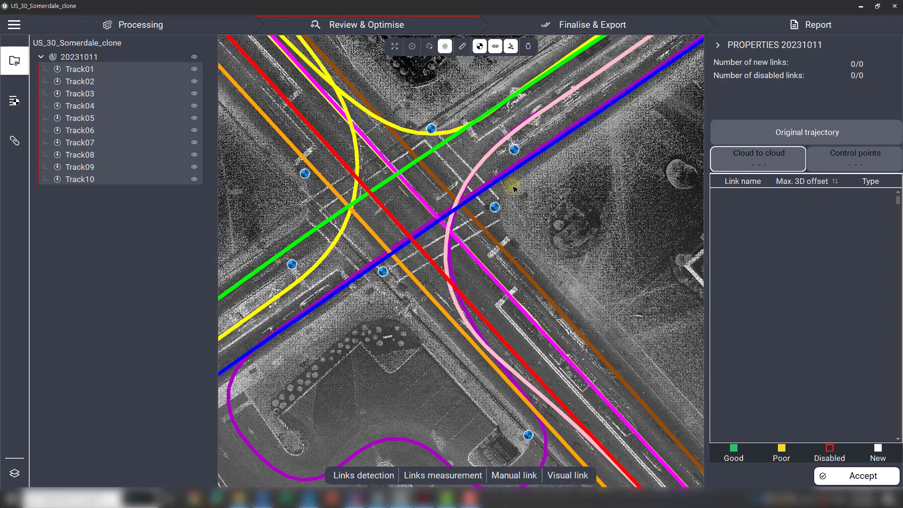
scroll(517, 216, up, 3)
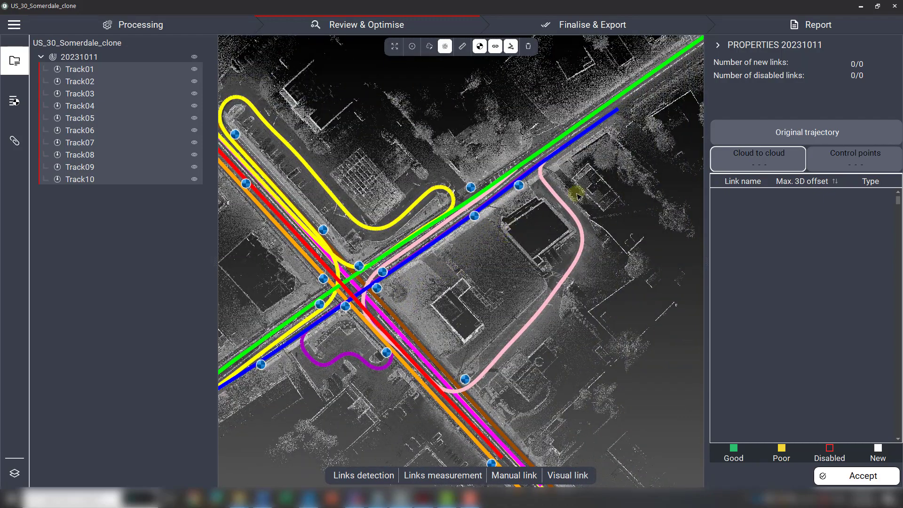
Switch to the control points review, select control point 15 on the north-east road and start manual control point creation for it
click(846, 155)
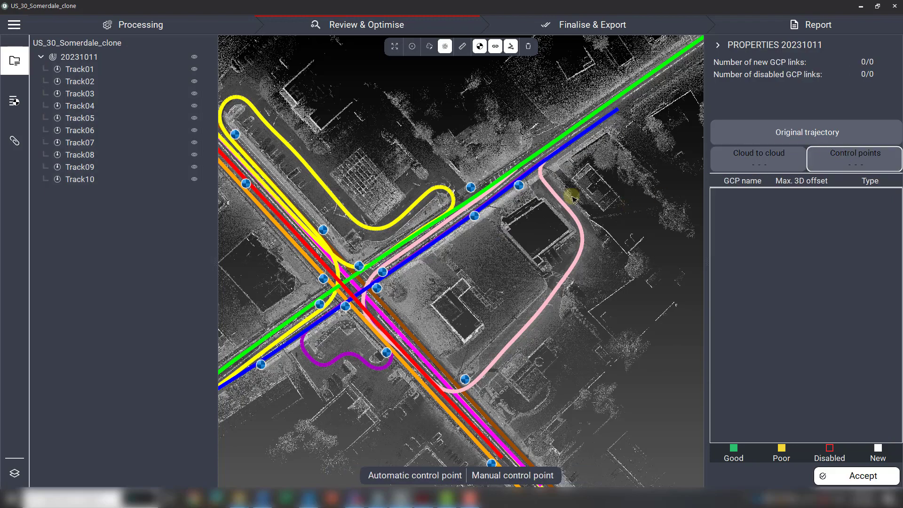
scroll(573, 198, up, 5)
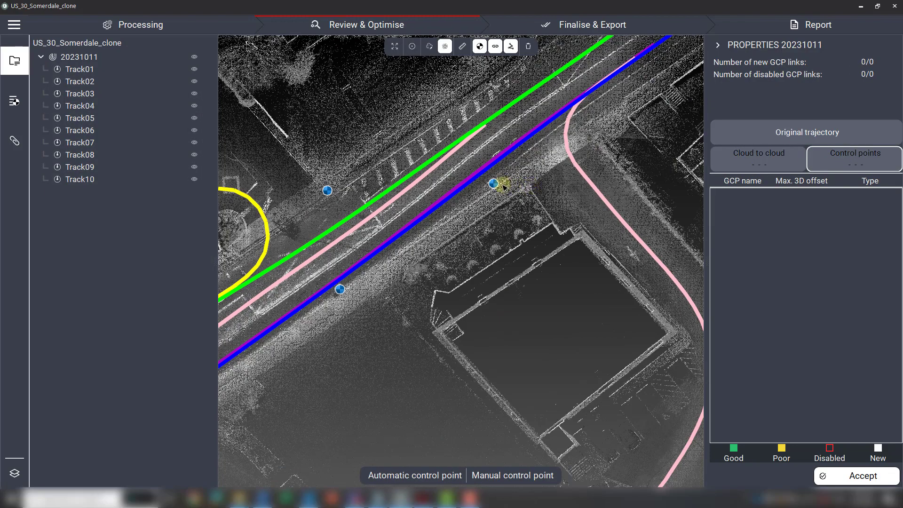
mouse_move(501, 188)
scroll(501, 187, down, 3)
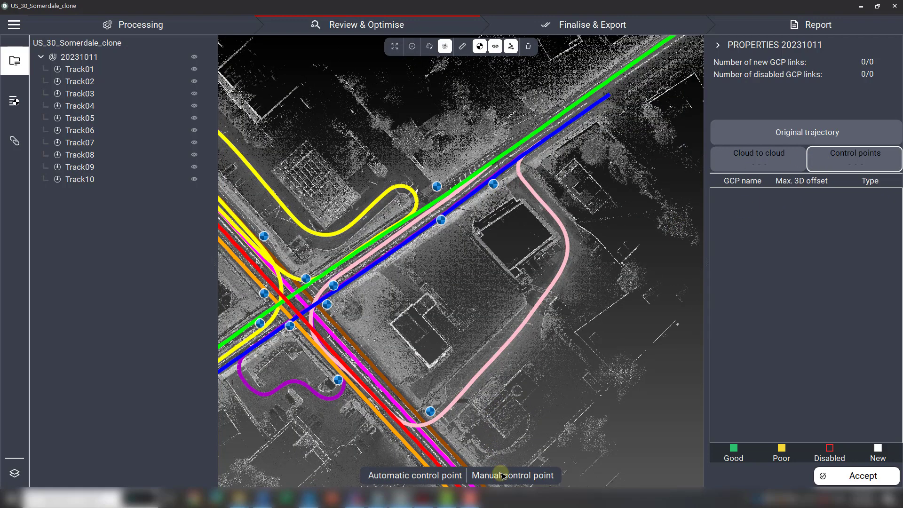
scroll(515, 184, up, 3)
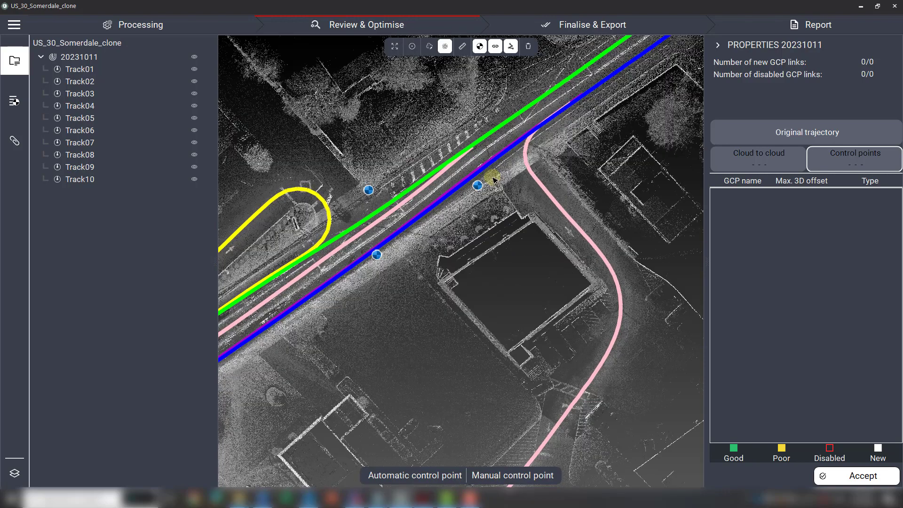
mouse_move(475, 197)
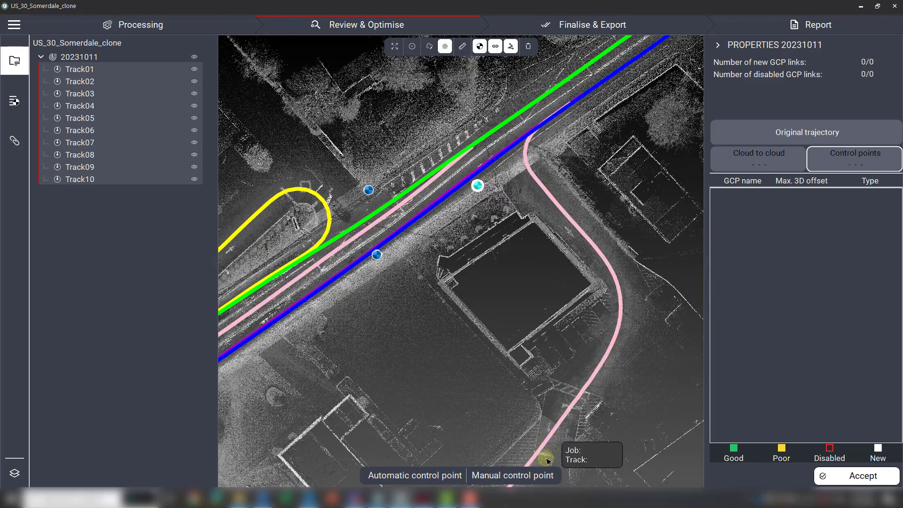
click(565, 388)
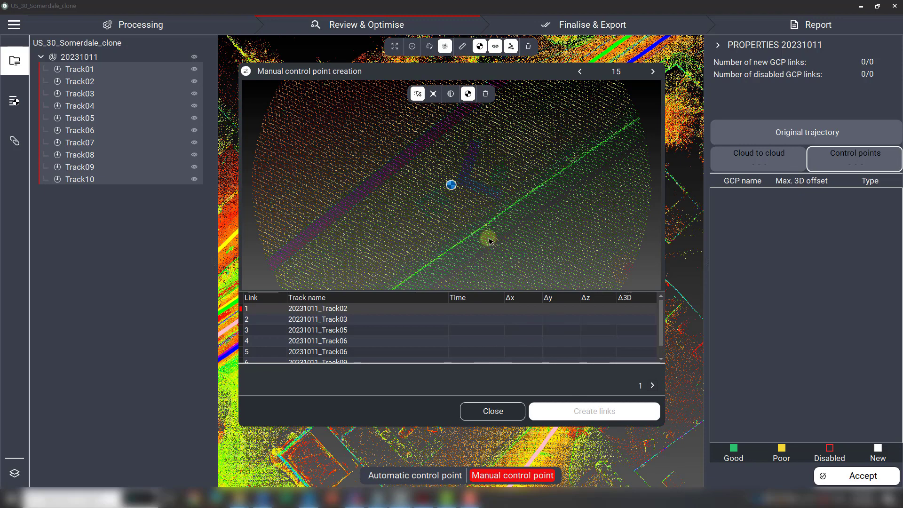
Examine the point cloud around control point 15 from close up and from a different angle for the Track02 link
scroll(477, 194, up, 4)
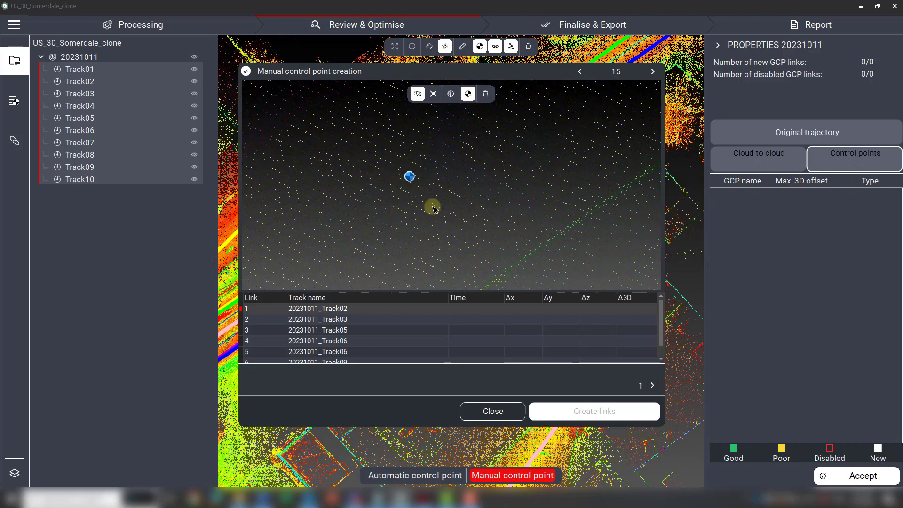
drag(432, 207, 444, 272)
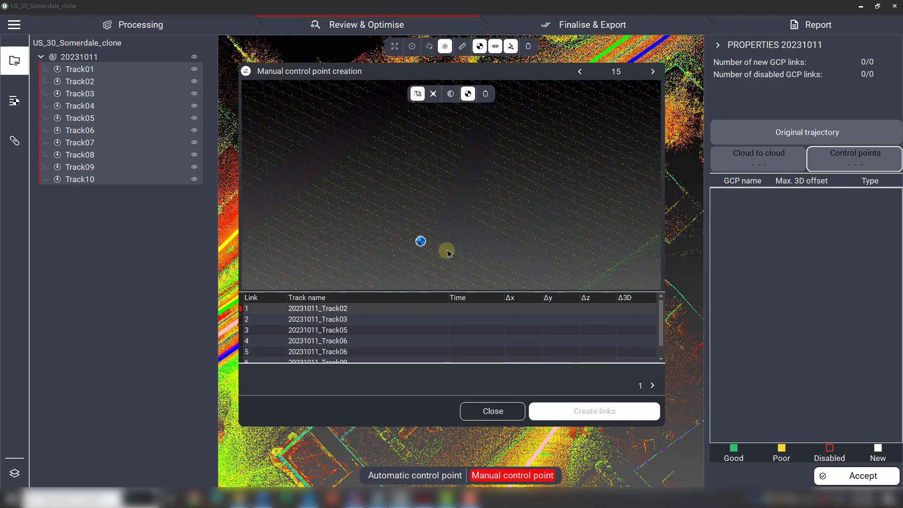
mouse_move(450, 241)
mouse_down()
mouse_move(469, 191)
mouse_move(496, 188)
mouse_move(435, 220)
mouse_move(425, 244)
mouse_move(430, 233)
mouse_up()
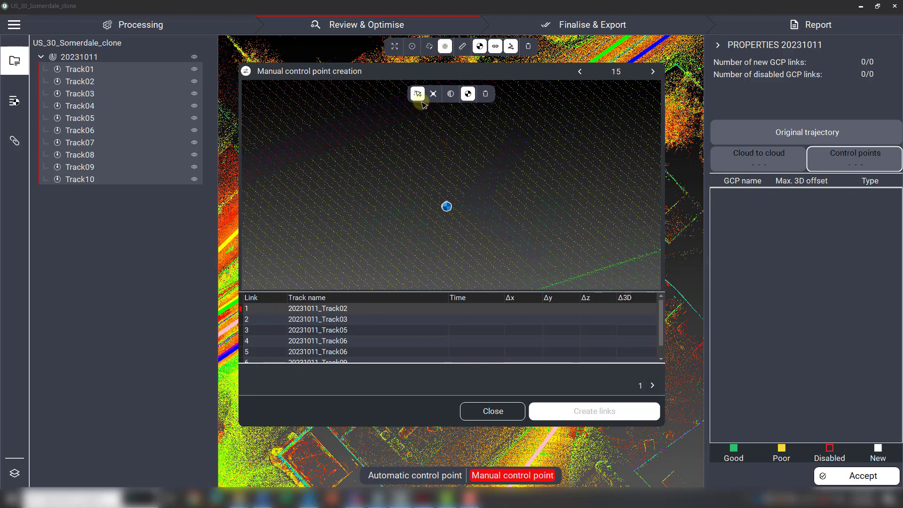
Pick the marking corner beside control point 15 directly in the point cloud as the Track02 link position
mouse_move(469, 204)
mouse_down()
mouse_move(472, 215)
mouse_move(487, 193)
mouse_move(472, 216)
mouse_move(465, 213)
mouse_up()
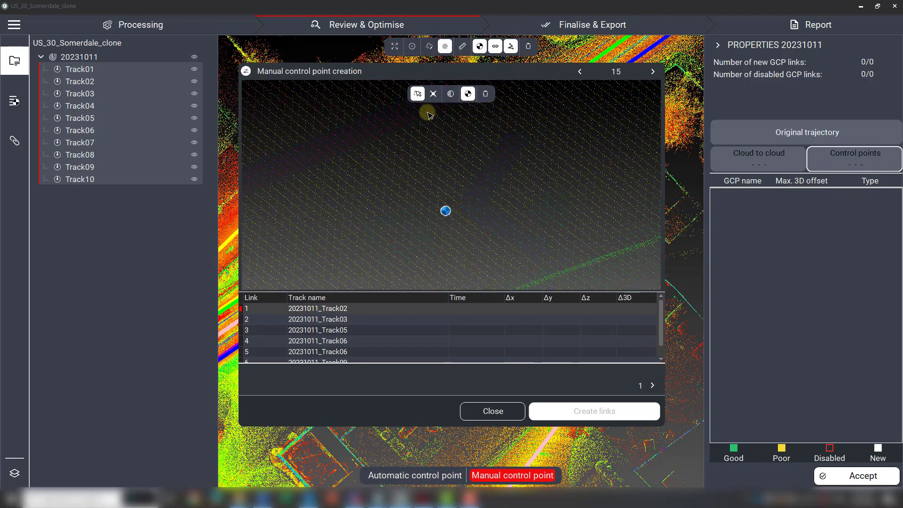
click(461, 208)
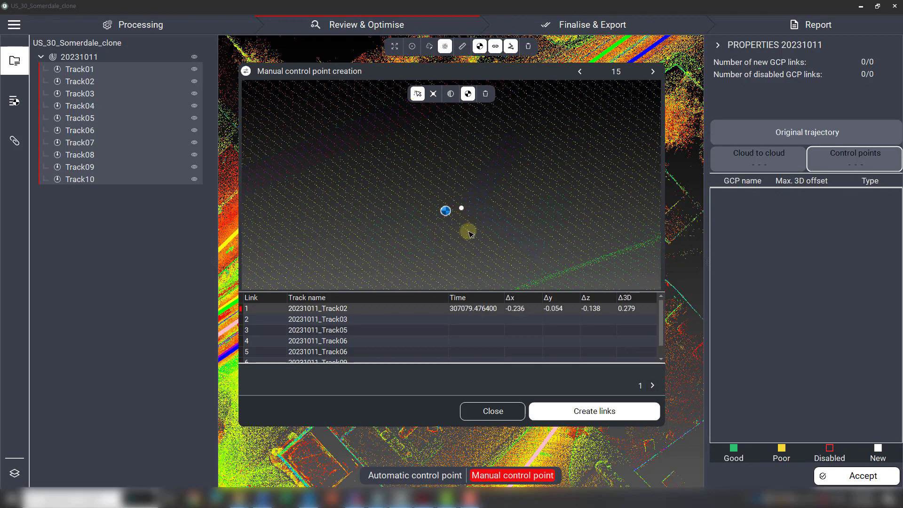
mouse_move(469, 233)
mouse_down()
mouse_move(487, 198)
mouse_move(475, 213)
mouse_up()
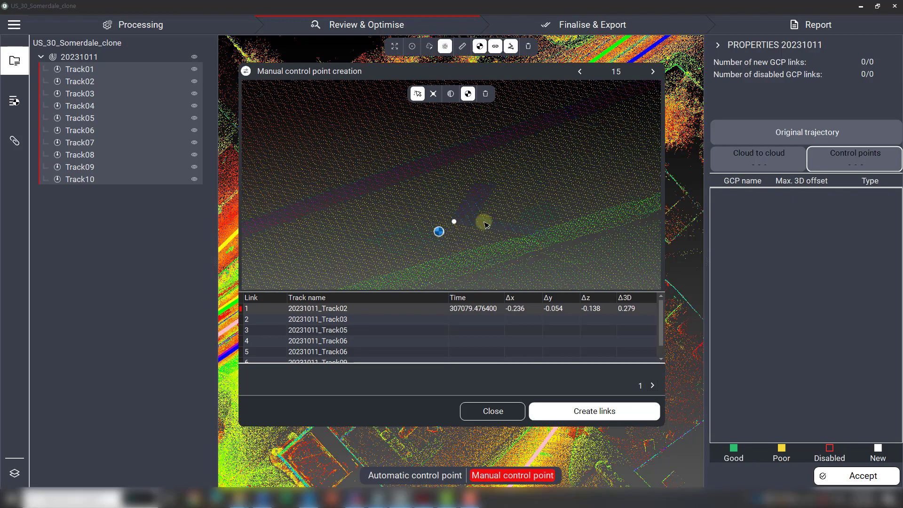
mouse_move(477, 228)
mouse_down()
mouse_move(469, 233)
mouse_move(466, 217)
mouse_move(479, 235)
mouse_move(486, 228)
mouse_up()
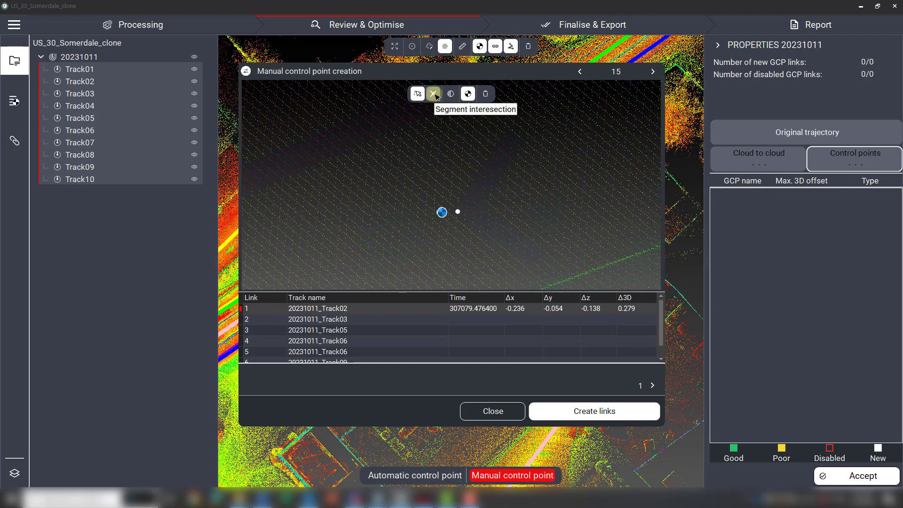
Redefine the Track02 link position with Segment intersection, crossing two lines along the edges of the road marking
click(433, 93)
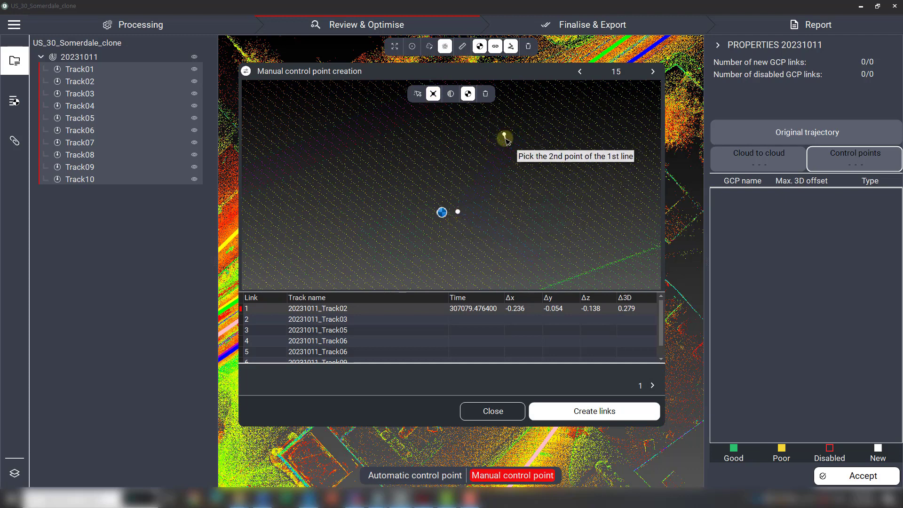
click(446, 231)
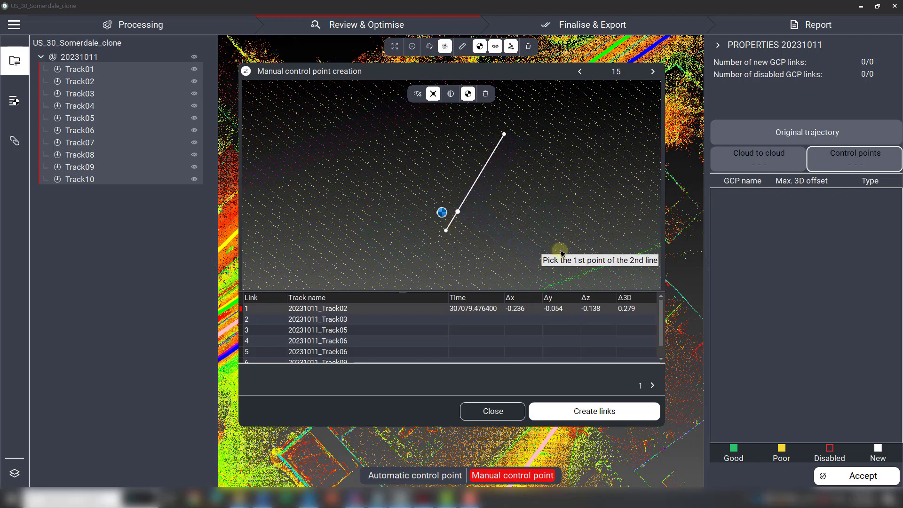
click(524, 263)
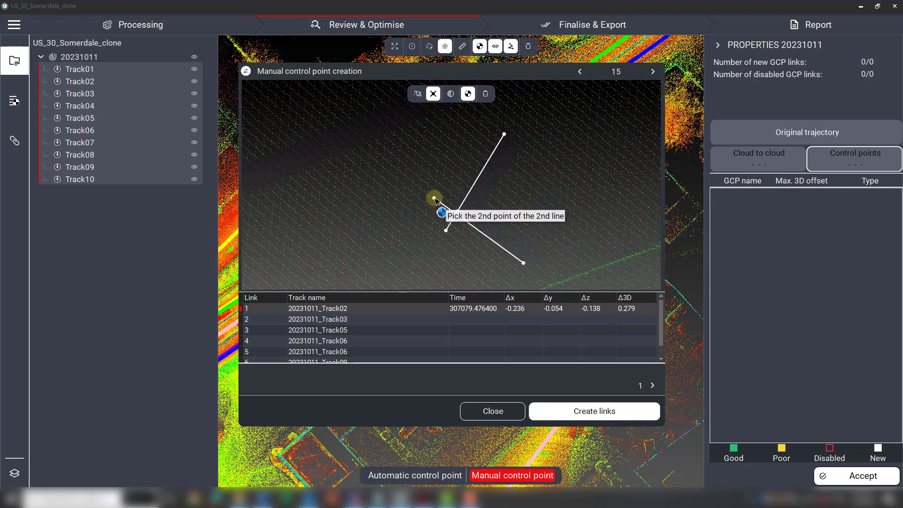
click(435, 200)
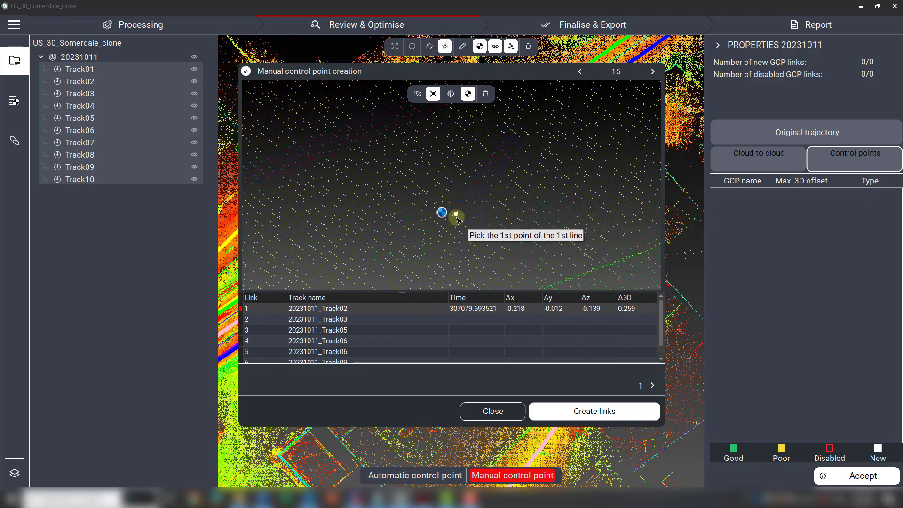
drag(461, 215, 486, 206)
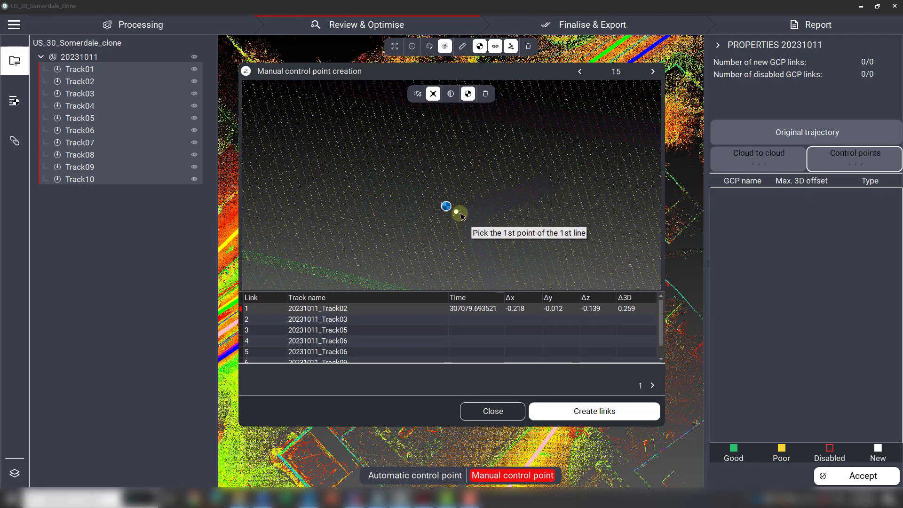
click(433, 94)
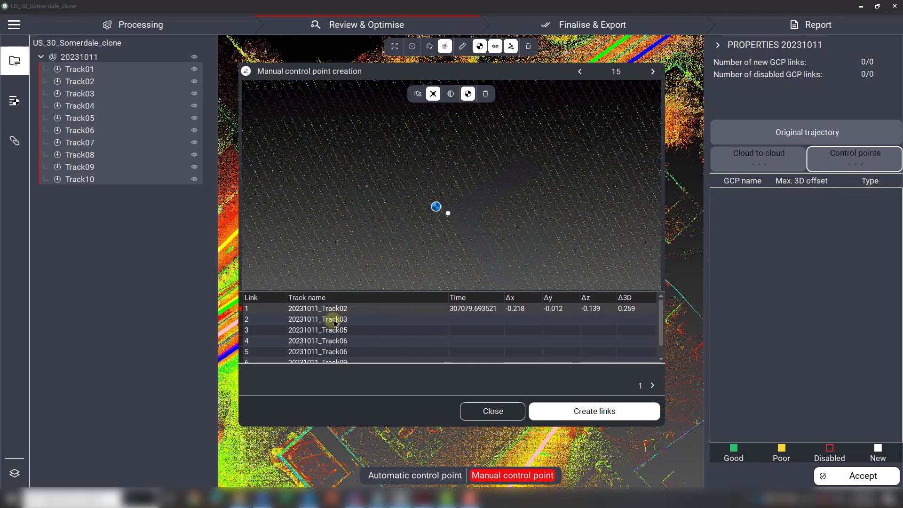
Locate control point 15 in Track03 for link 2 by intersecting two lines along the marking's edges
click(334, 319)
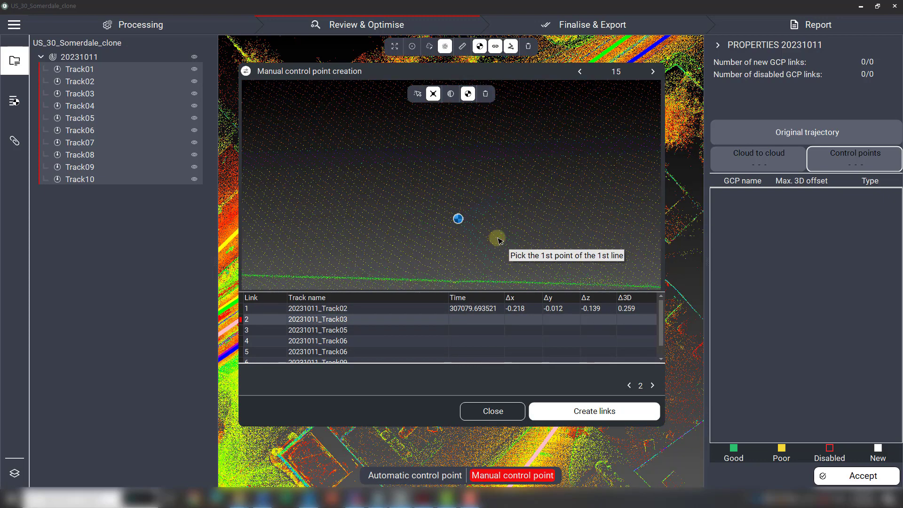
click(451, 94)
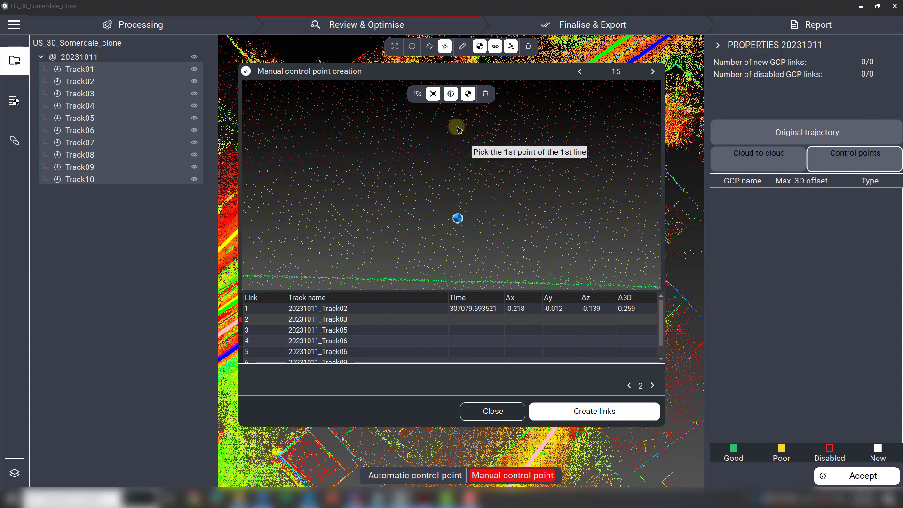
click(452, 95)
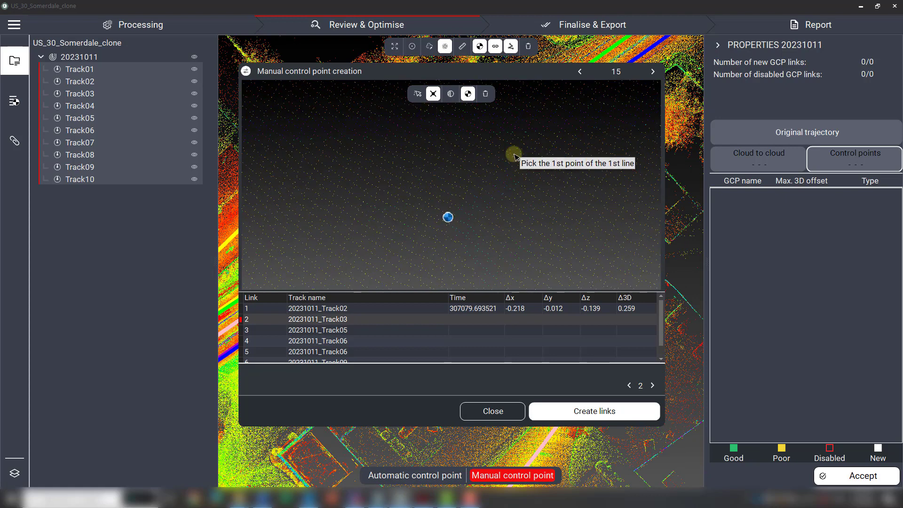
click(509, 179)
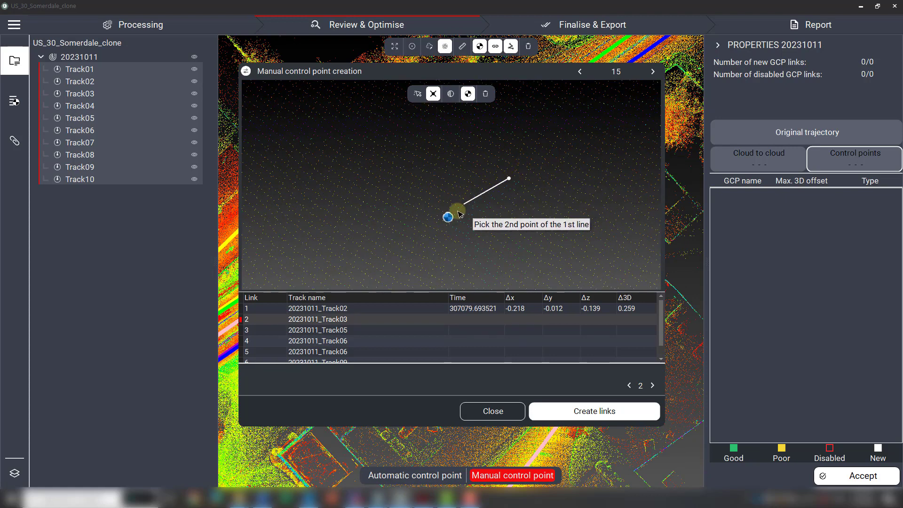
click(435, 229)
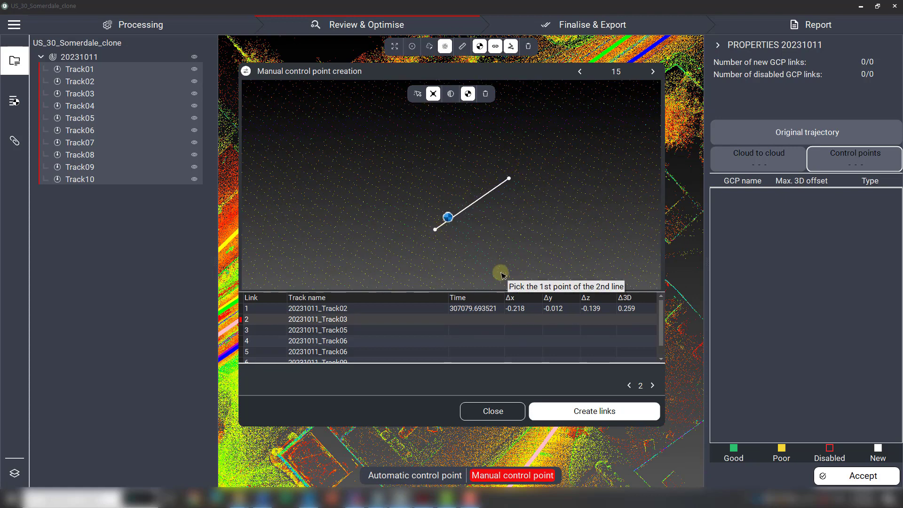
click(483, 280)
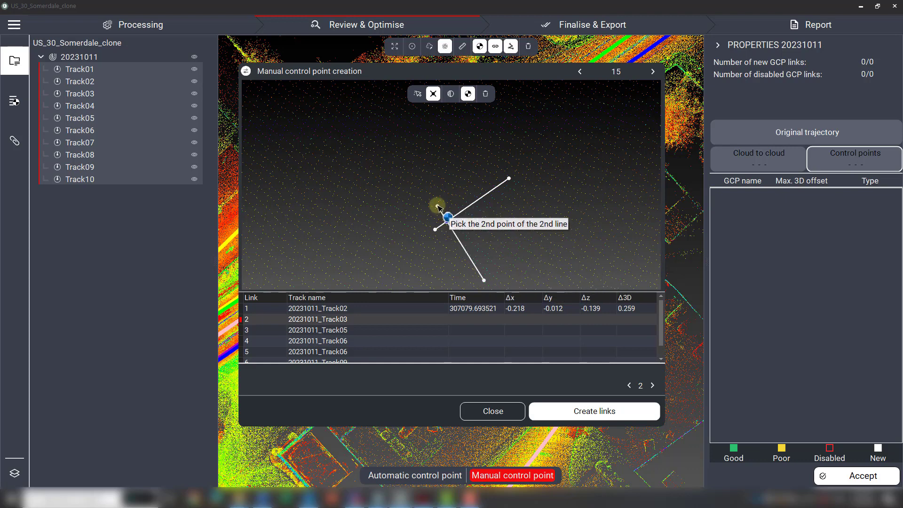
click(435, 197)
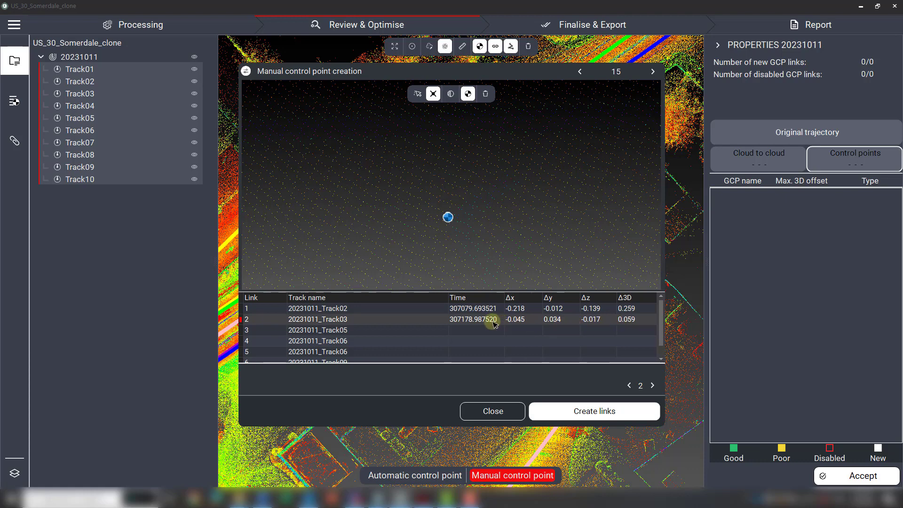
Leave the Track05 link empty and locate control point 15 for link 4 on Track06 by intersecting two lines along the marking's edges
click(333, 335)
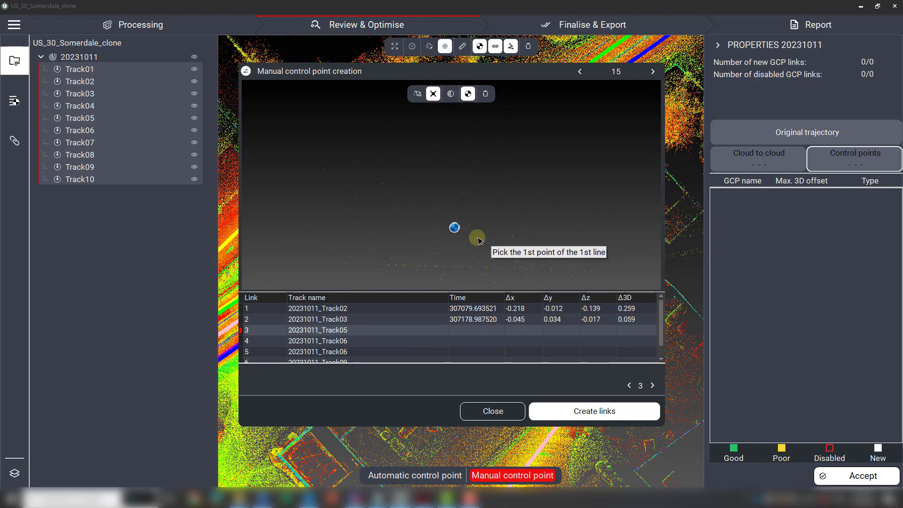
middle_drag(477, 238, 499, 173)
scroll(489, 163, up, 2)
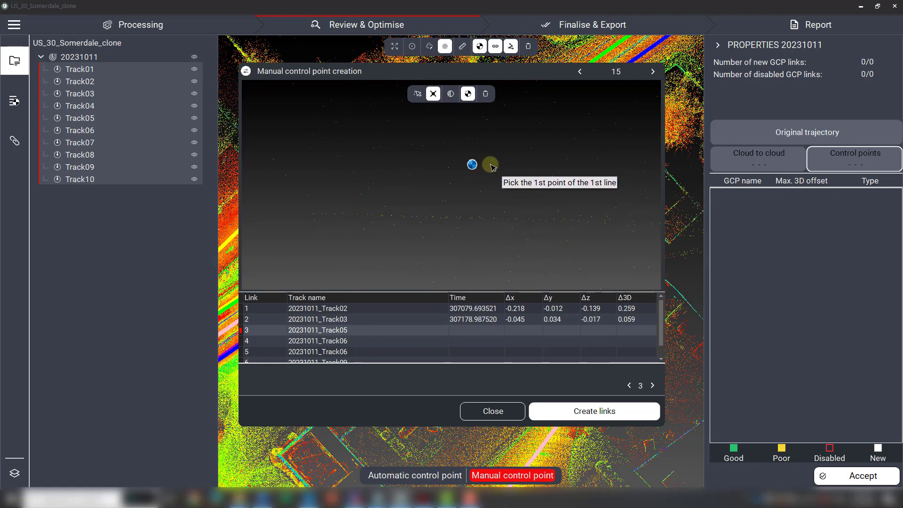
click(345, 341)
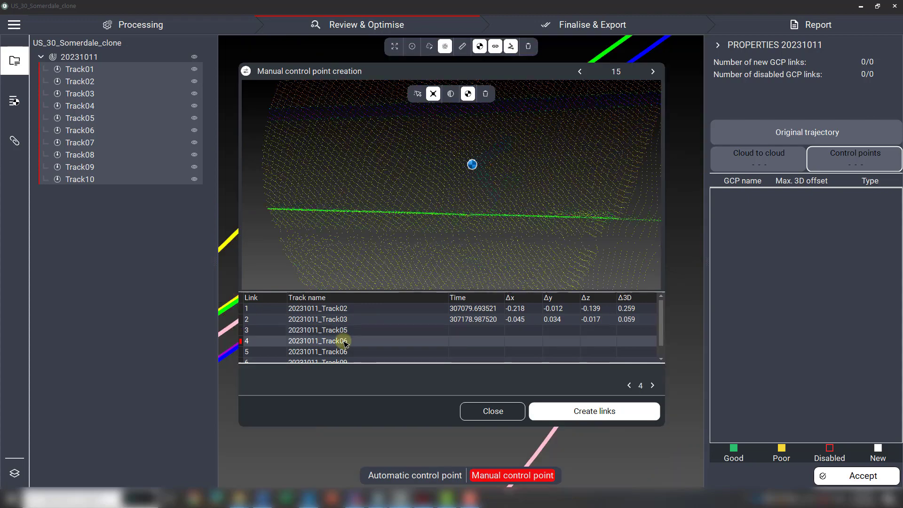
middle_drag(489, 157, 513, 176)
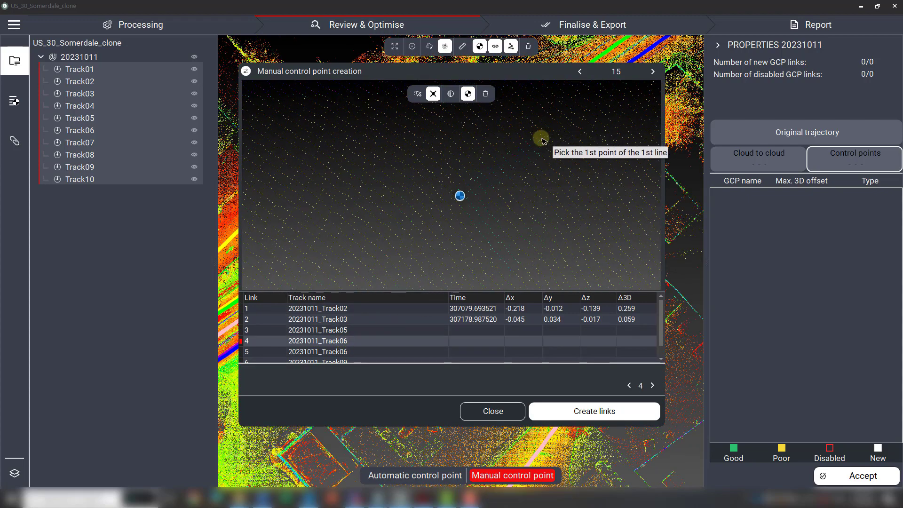
click(527, 143)
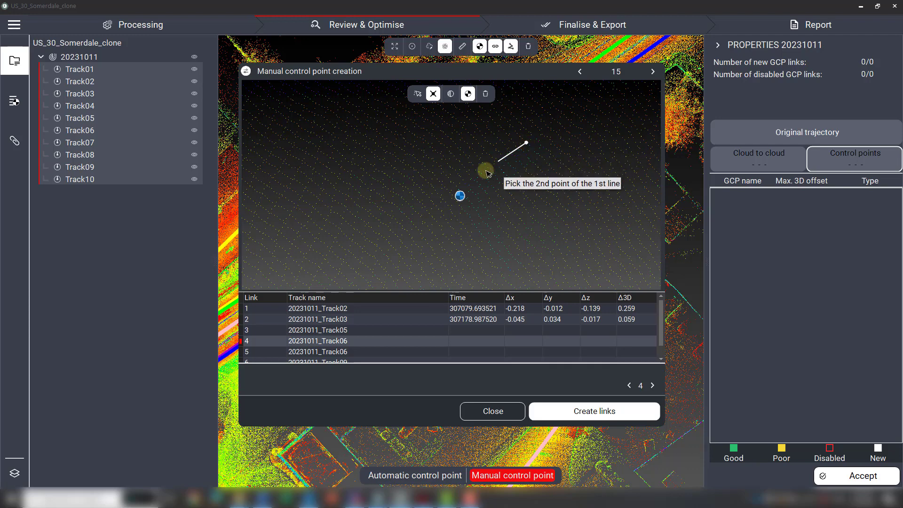
click(433, 209)
click(503, 267)
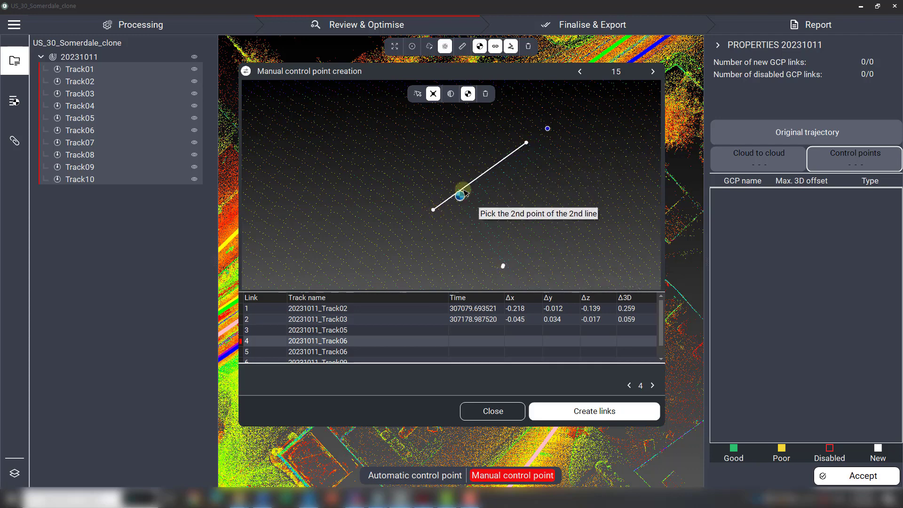
click(439, 167)
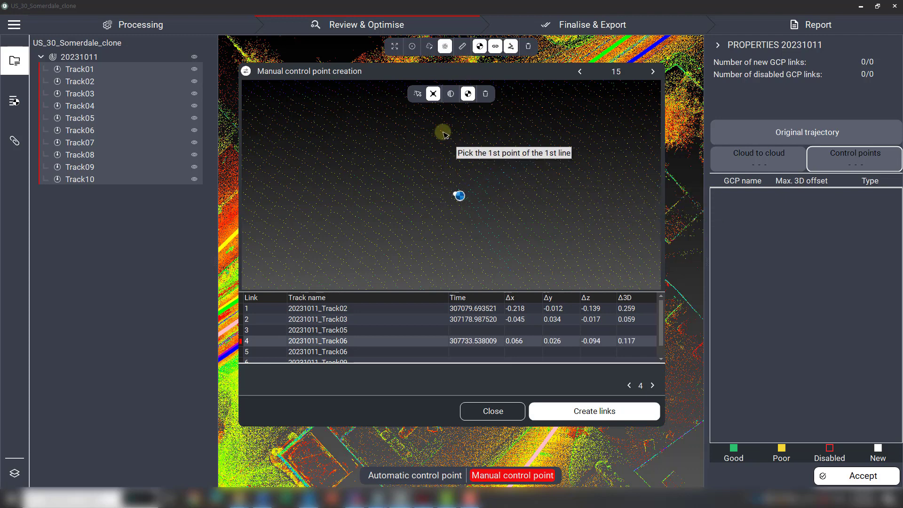
Examine the point cloud of link 5 on Track06 around control point 15 to judge whether the marking is recognisable
scroll(350, 339, down, 1)
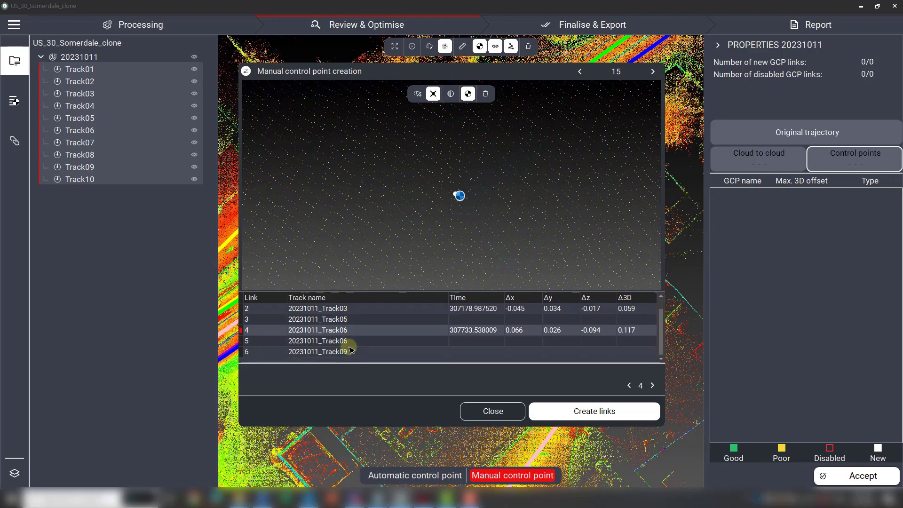
click(350, 341)
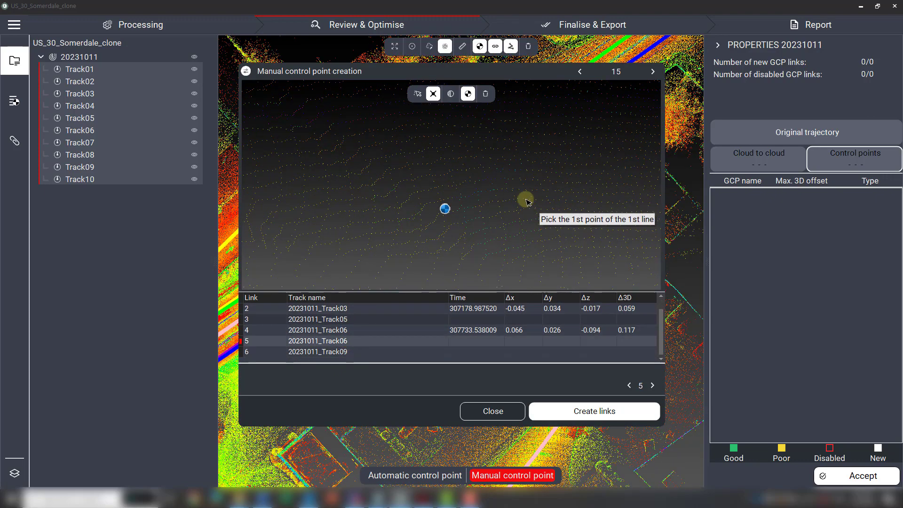
scroll(517, 196, down, 3)
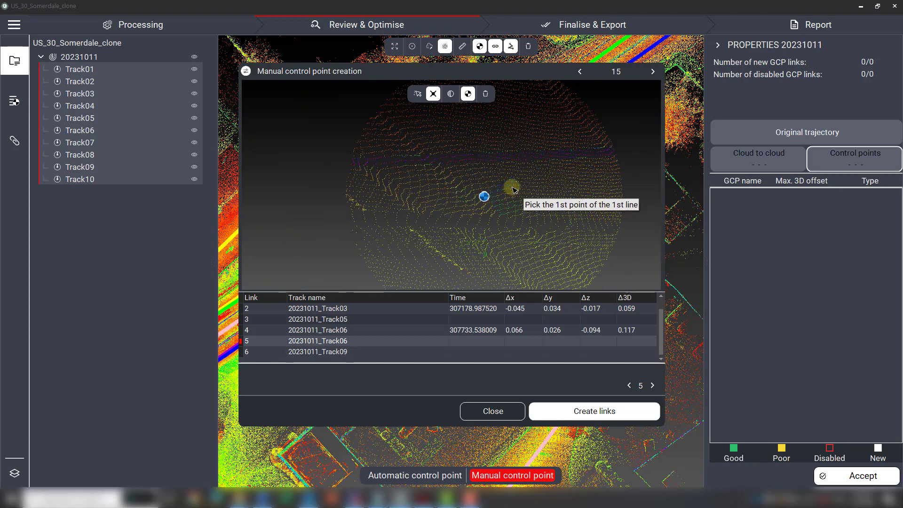
scroll(515, 190, up, 3)
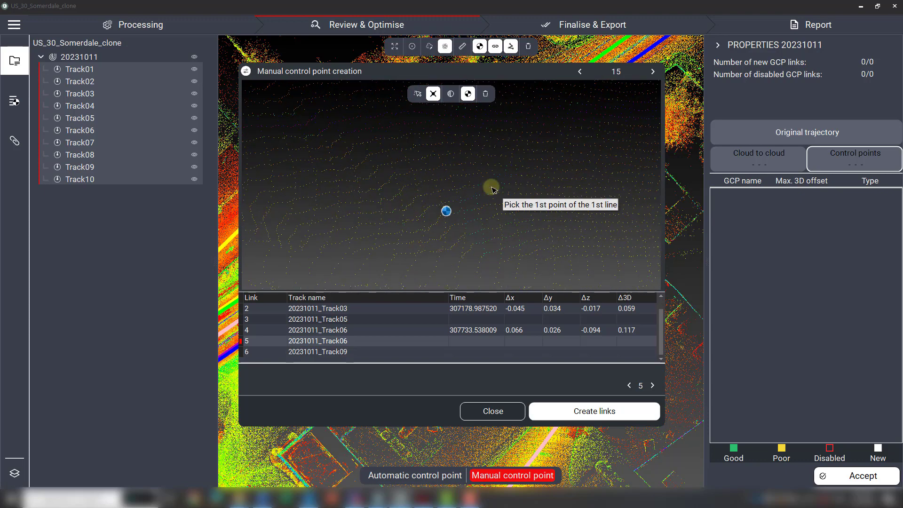
scroll(415, 181, down, 1)
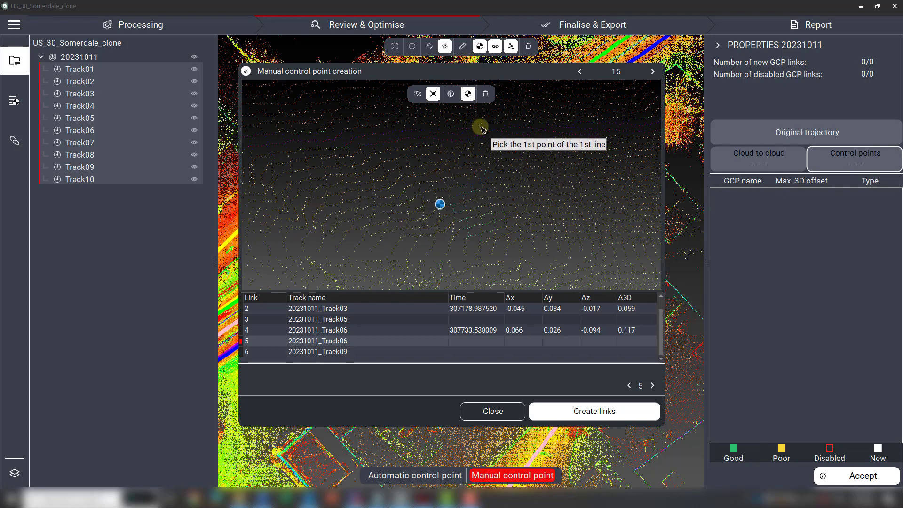
scroll(482, 167, up, 1)
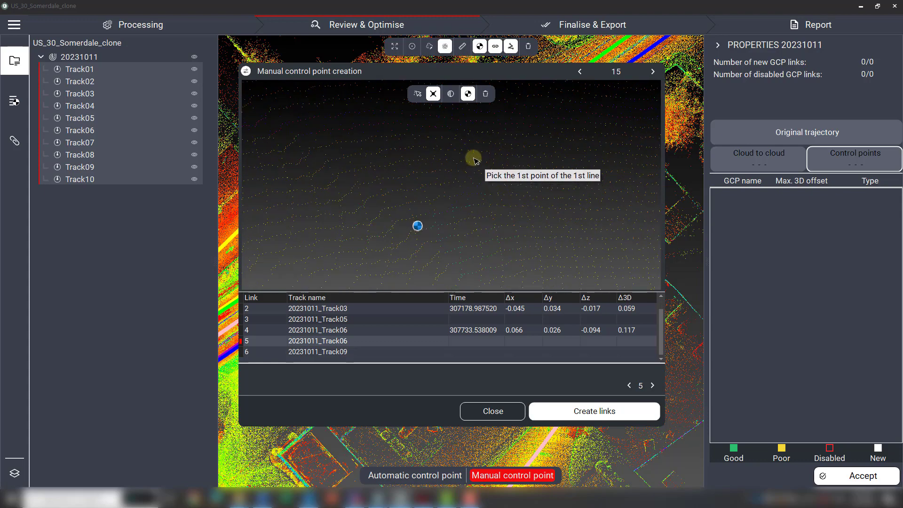
Locate control point 15 in Track09 for link 6 by intersecting two lines along the marking's edges
click(342, 351)
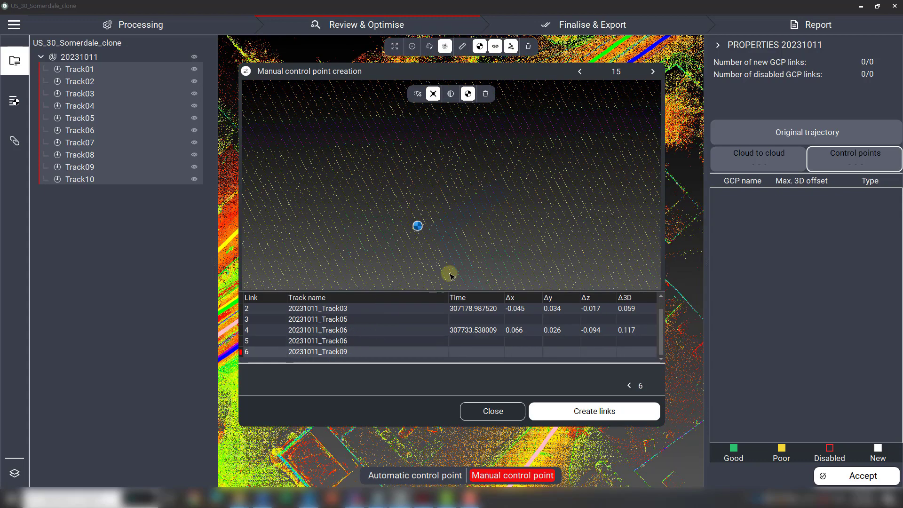
middle_drag(483, 250, 493, 193)
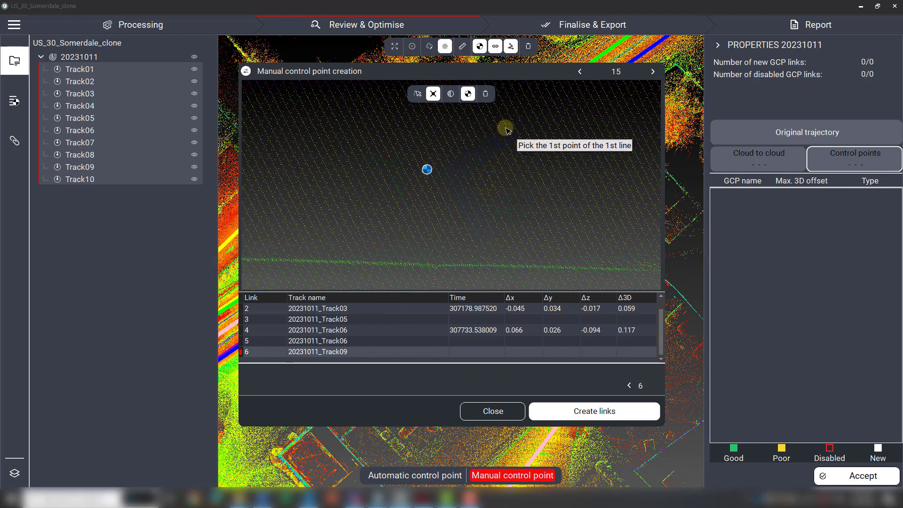
click(411, 188)
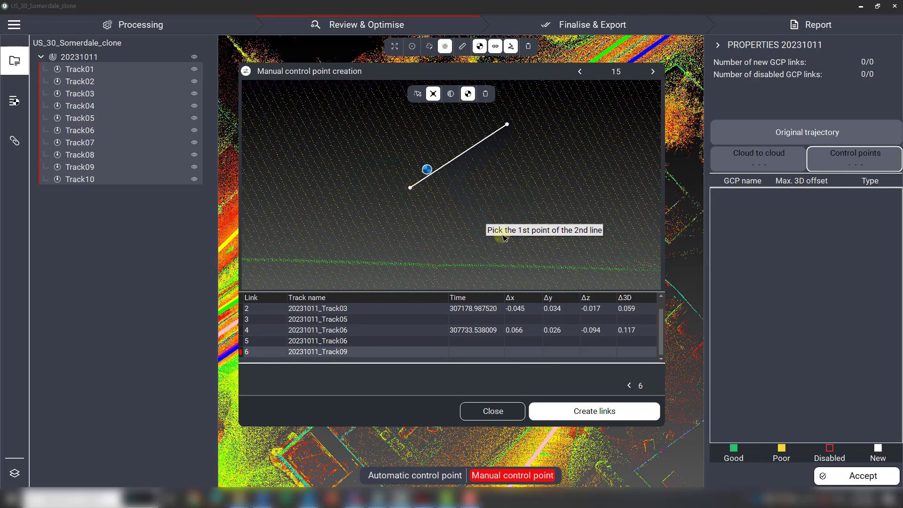
click(475, 239)
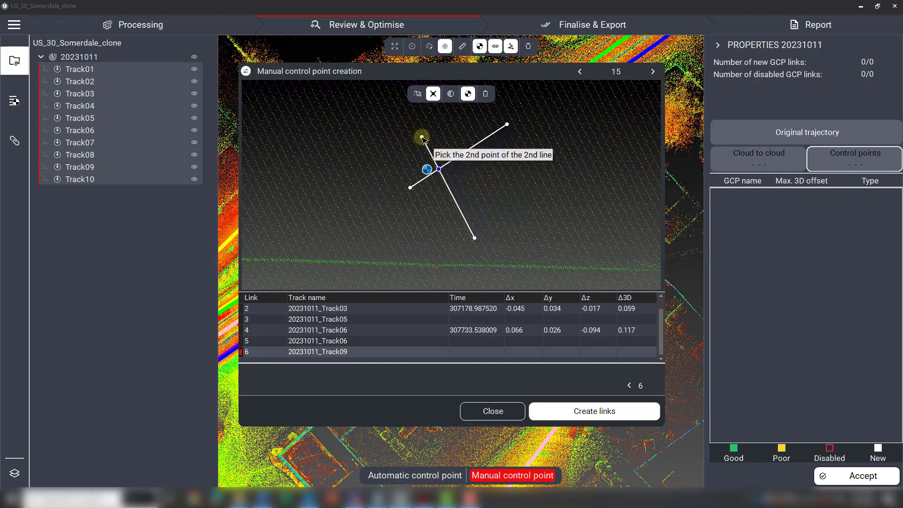
click(422, 138)
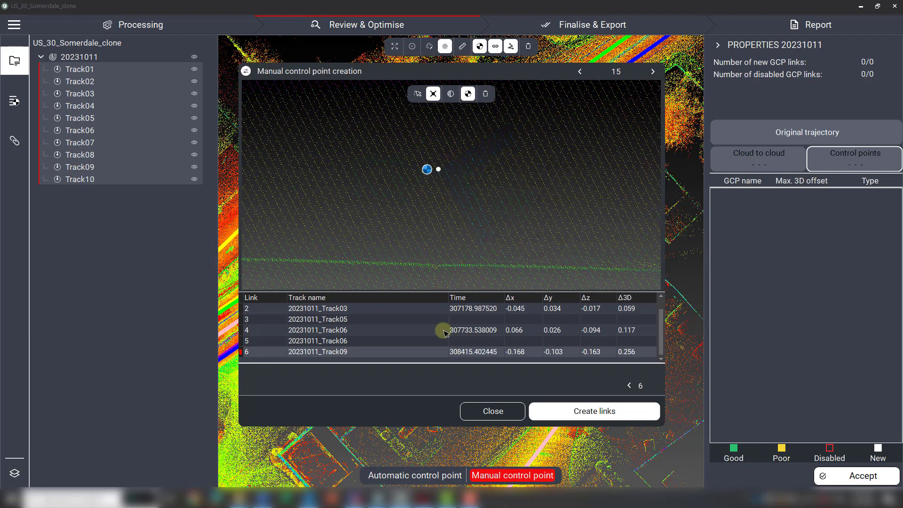
Locate control point 15 in Track06 for link 5 by intersecting two lines, then review the link table's offsets
click(334, 342)
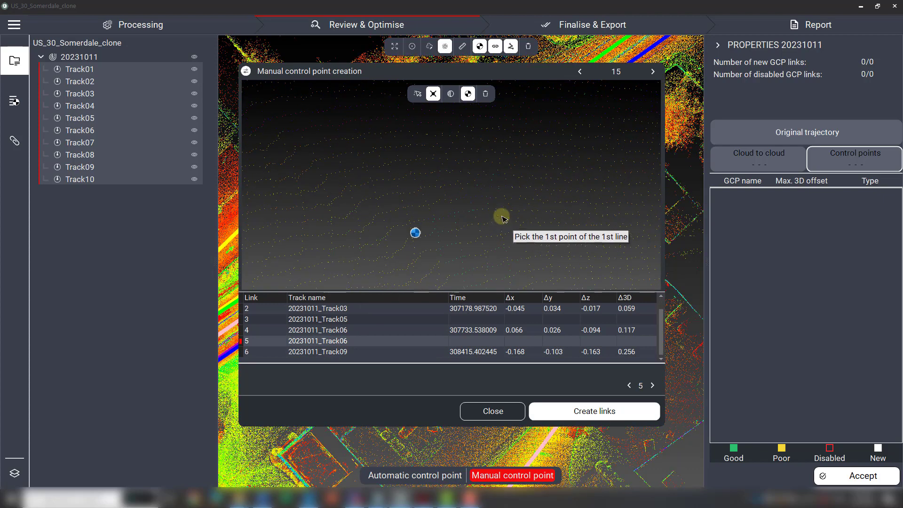
click(494, 175)
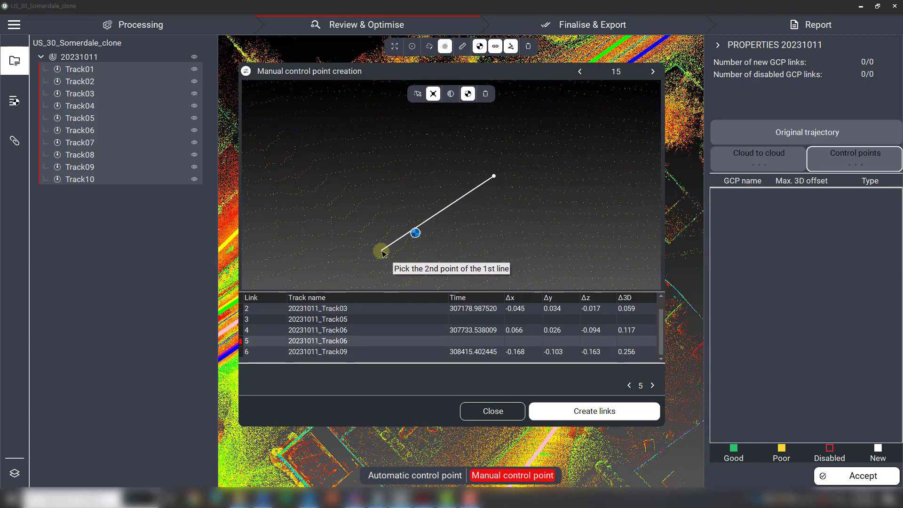
middle_drag(457, 259, 450, 180)
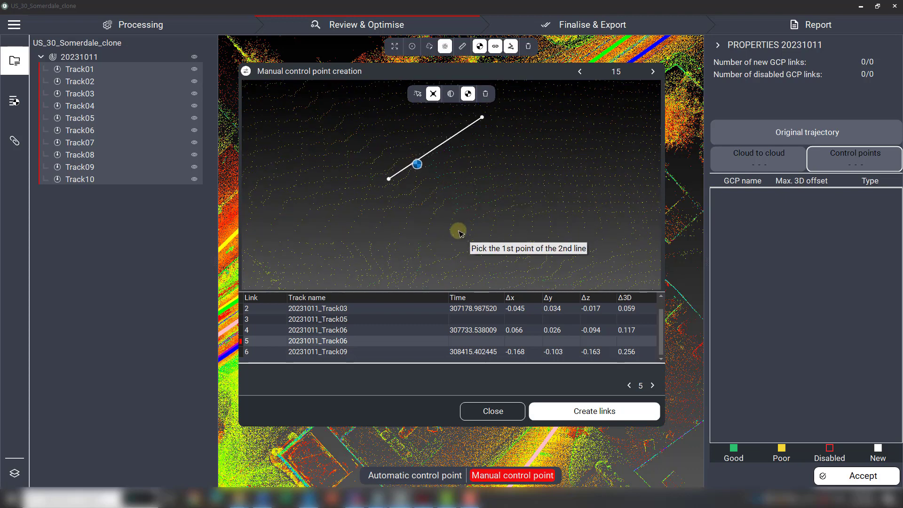
click(455, 207)
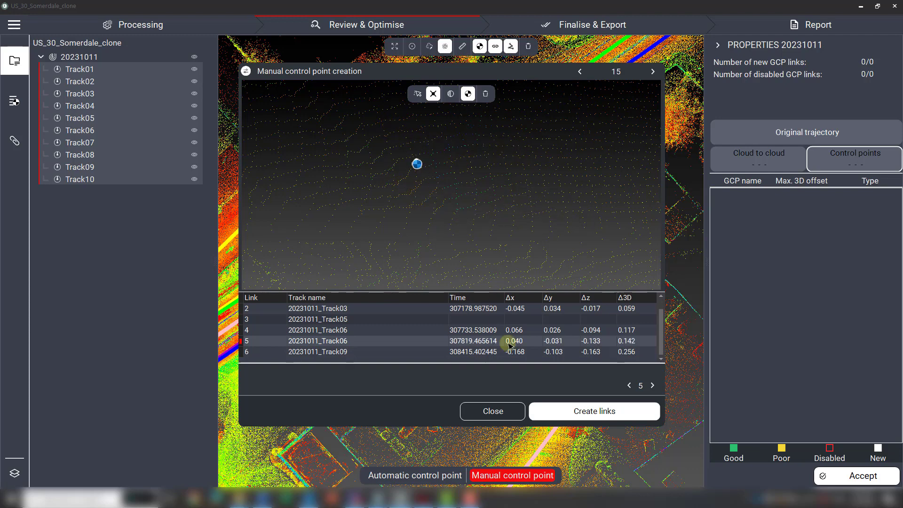
scroll(428, 348, up, 1)
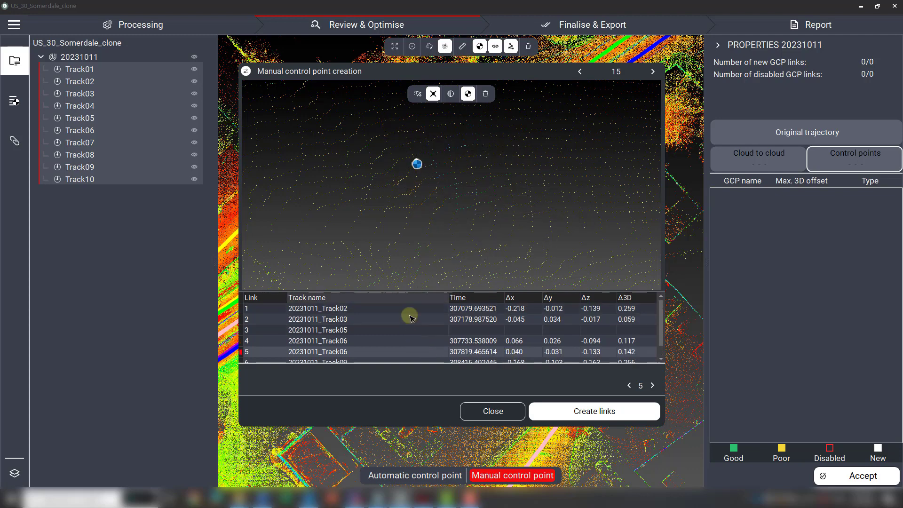
scroll(433, 335, down, 1)
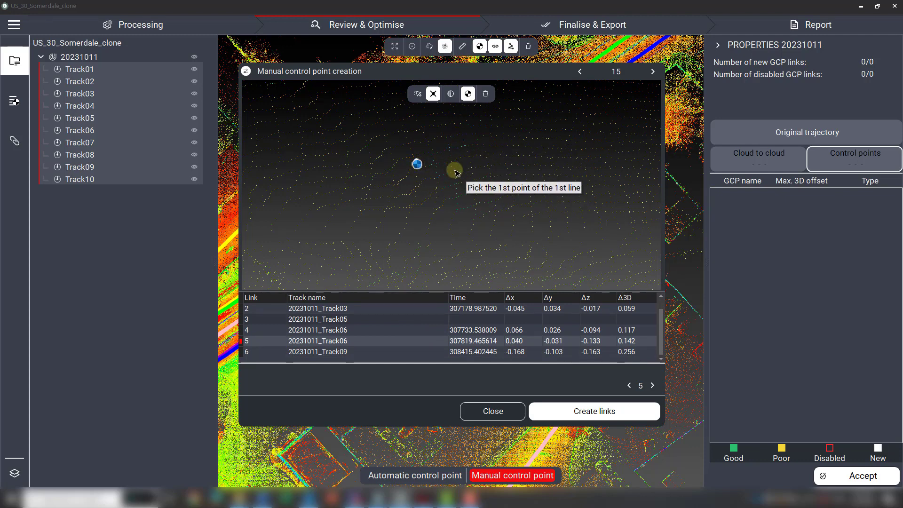
Create the links for control point 15 despite the missing observation and close manual control point creation
click(586, 414)
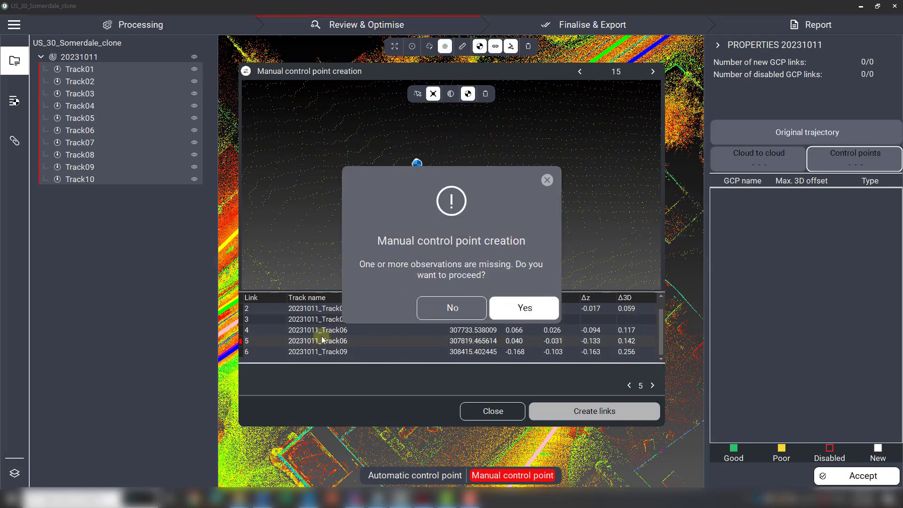
click(525, 311)
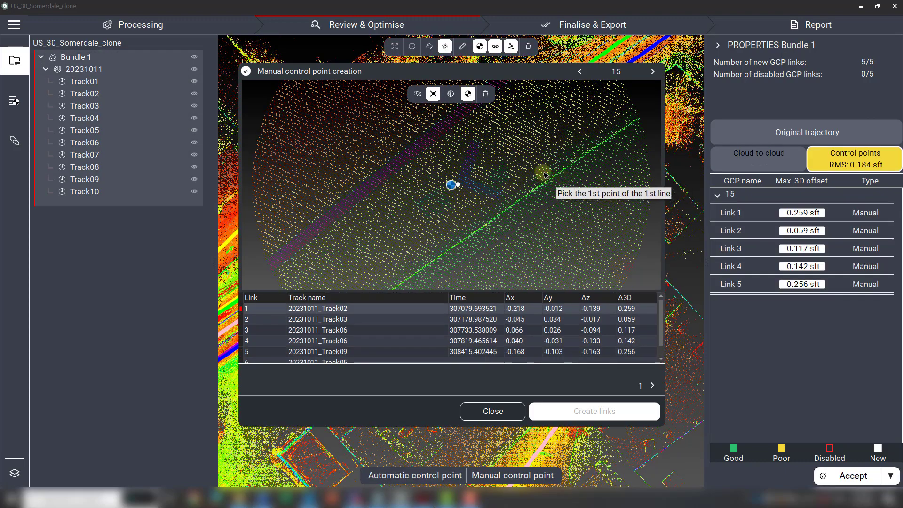
click(493, 410)
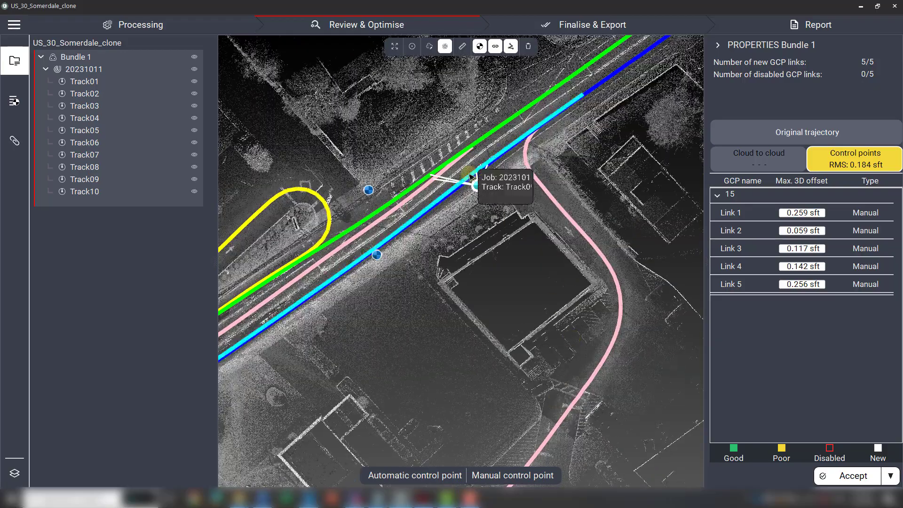
Inspect the new links that connect control point 15 to the surrounding tracks
scroll(453, 210, up, 5)
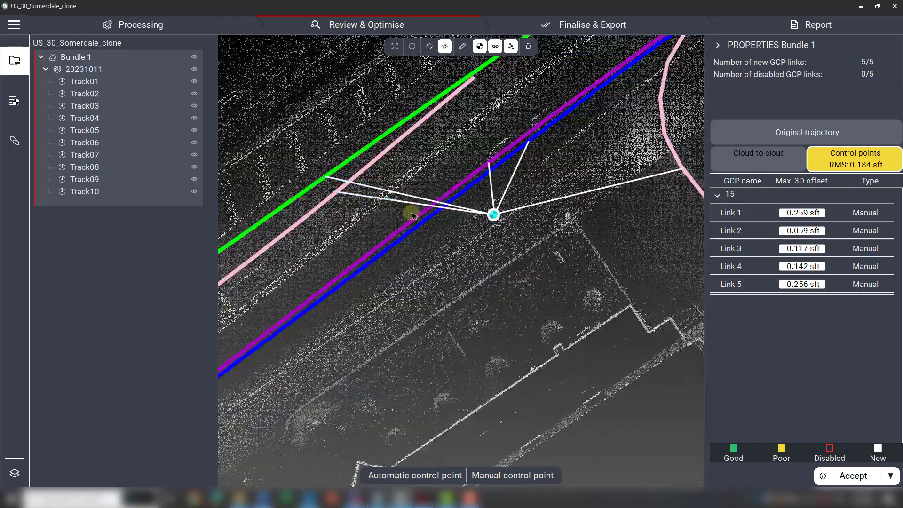
mouse_move(518, 176)
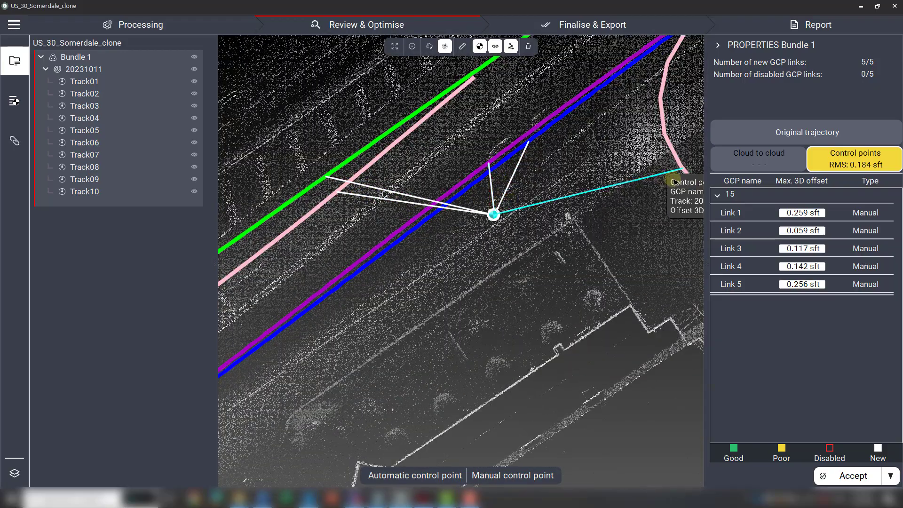
mouse_move(496, 212)
scroll(495, 214, up, 3)
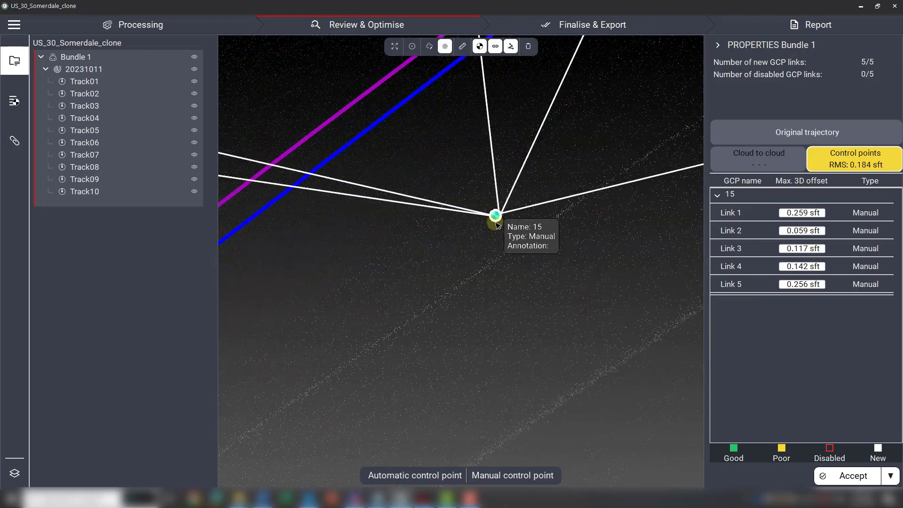
scroll(496, 217, down, 3)
scroll(496, 219, down, 2)
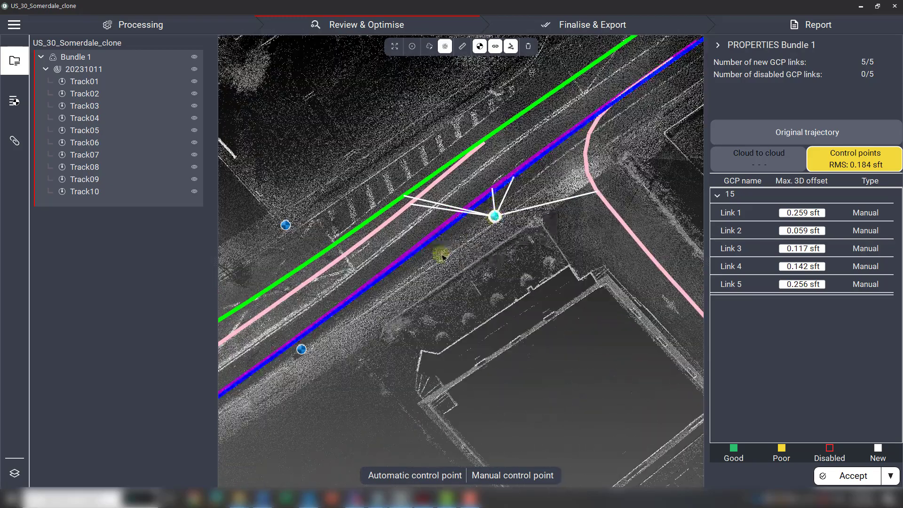
Survey the control points around the road intersection and along the adjoining roads for their distribution relative to the tracks
drag(454, 260, 524, 221)
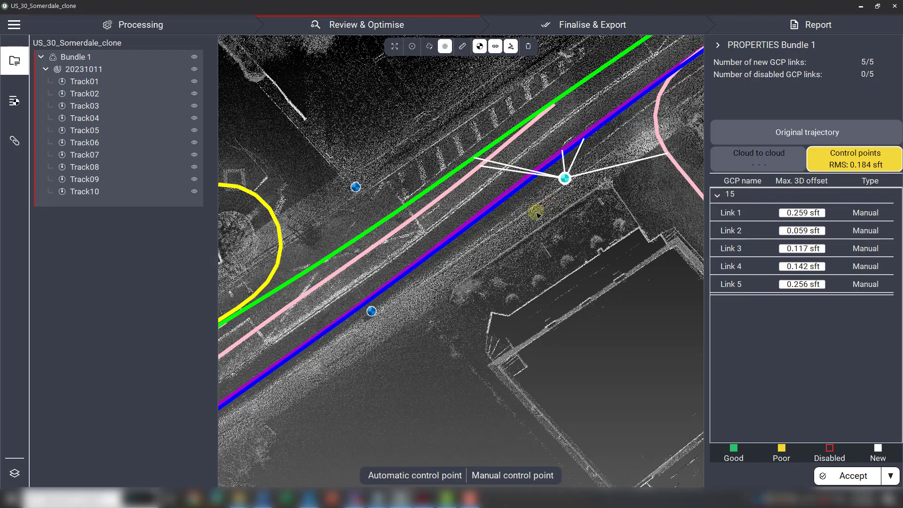
drag(536, 214, 609, 192)
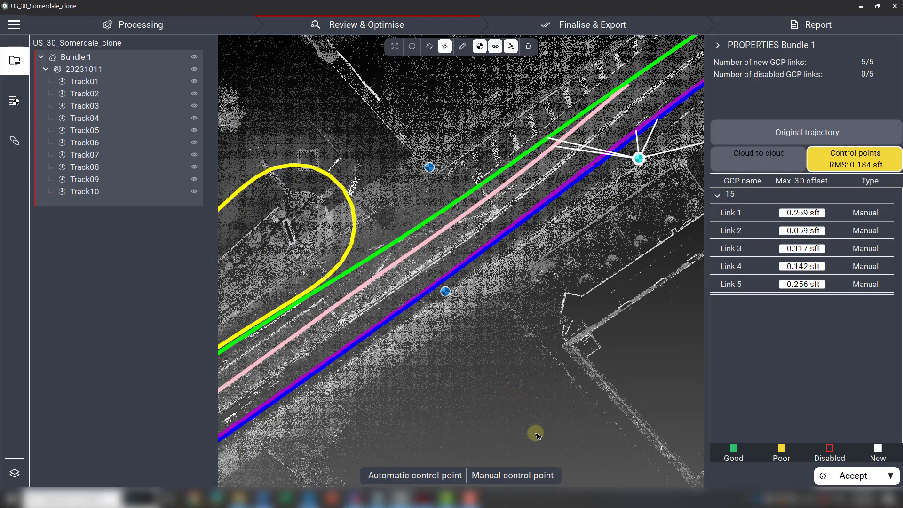
mouse_move(468, 225)
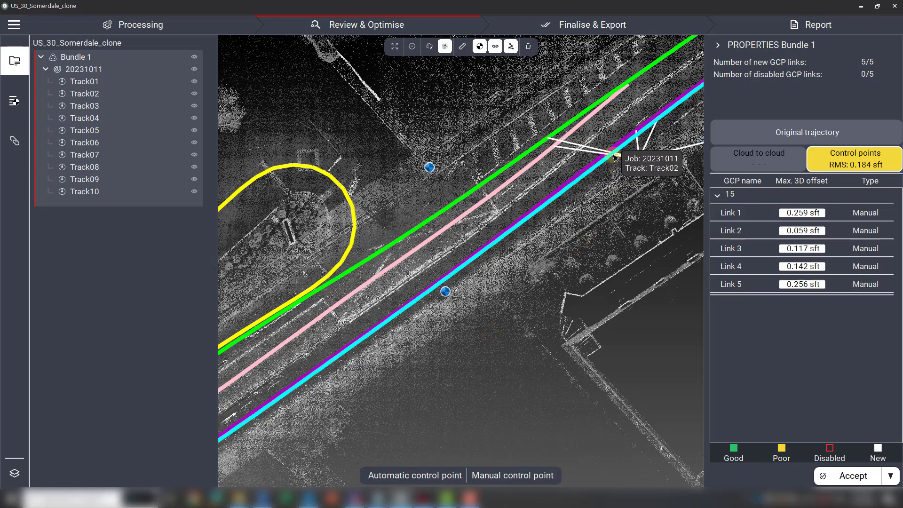
mouse_move(638, 173)
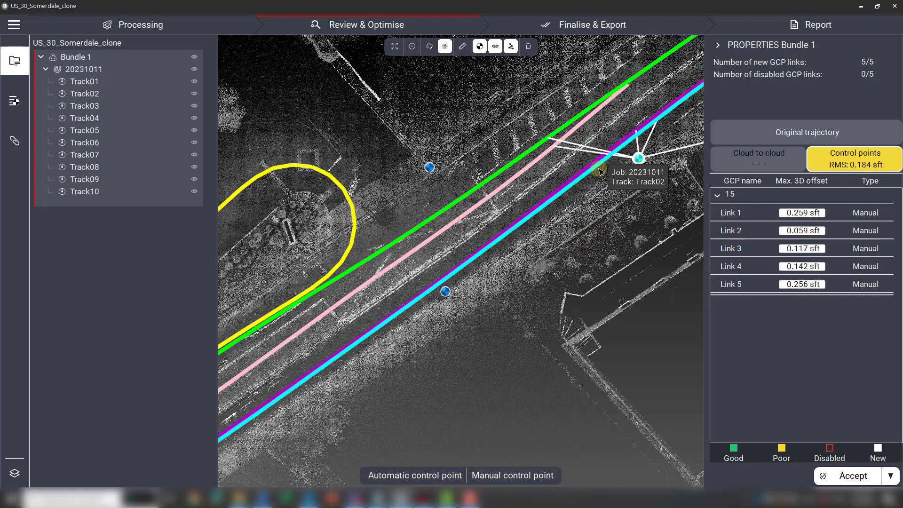
scroll(487, 290, down, 3)
scroll(486, 287, down, 3)
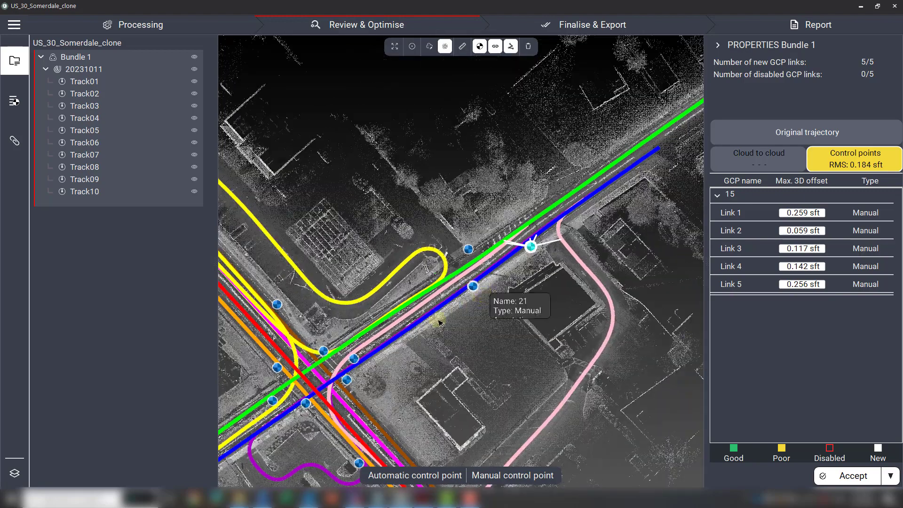
drag(438, 321, 574, 237)
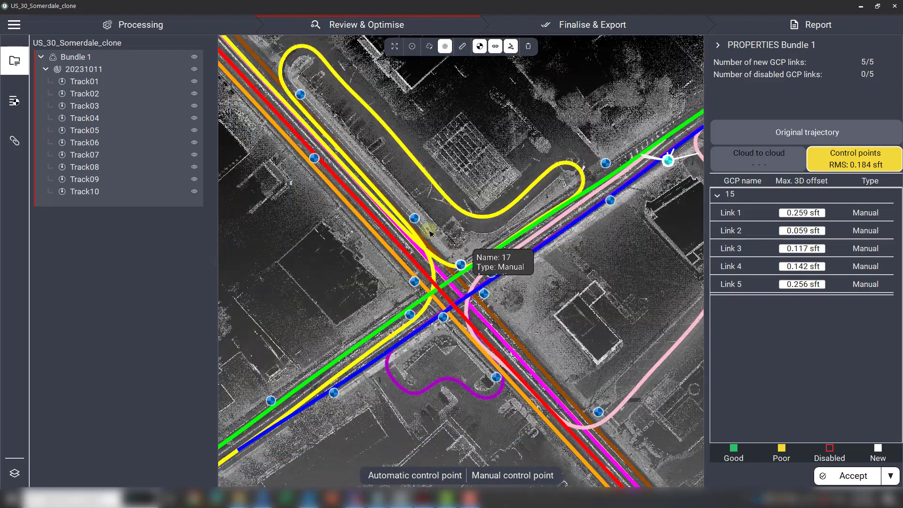
mouse_move(300, 94)
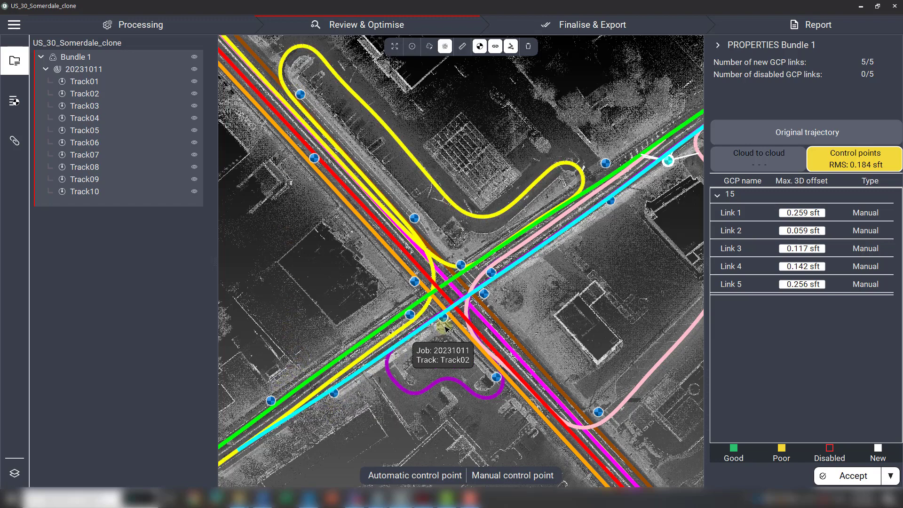
drag(644, 260, 530, 213)
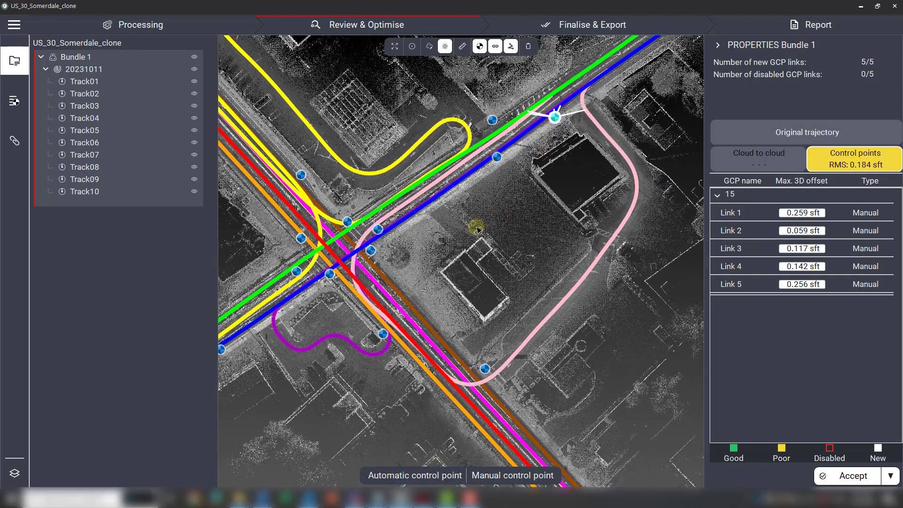
drag(478, 226, 512, 256)
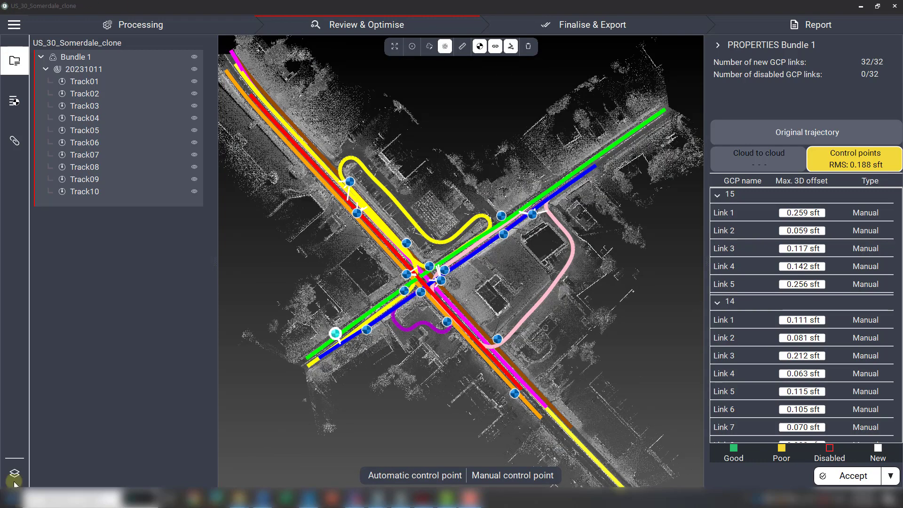
Hide the point cloud, keeping the track lines, control points and links displayed
click(14, 479)
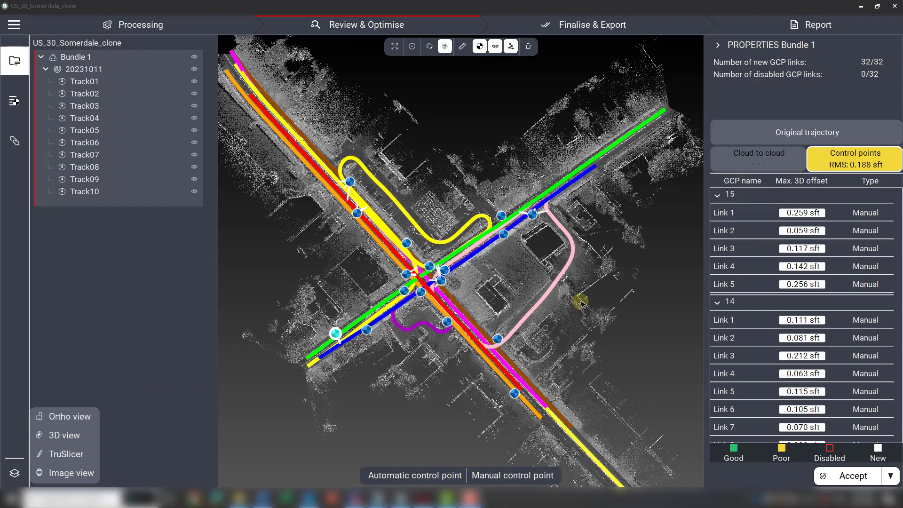
click(509, 308)
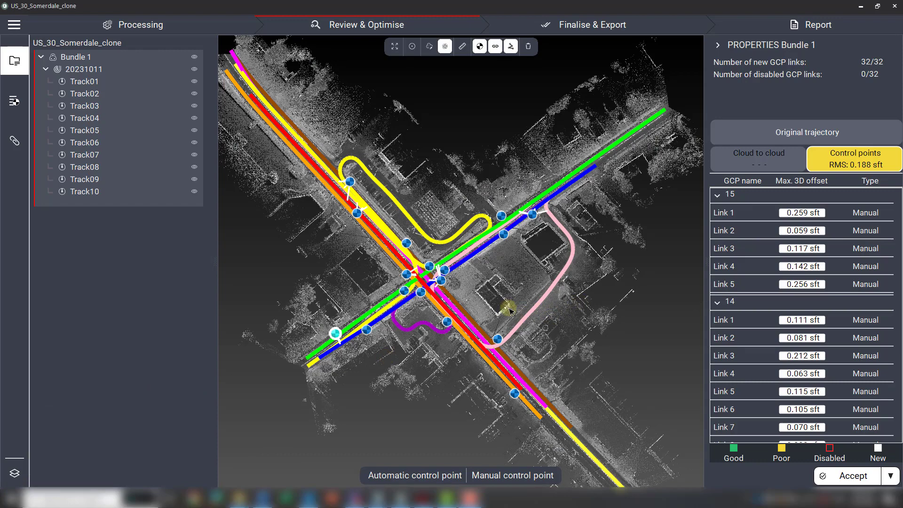
scroll(510, 312, up, 2)
scroll(498, 278, up, 1)
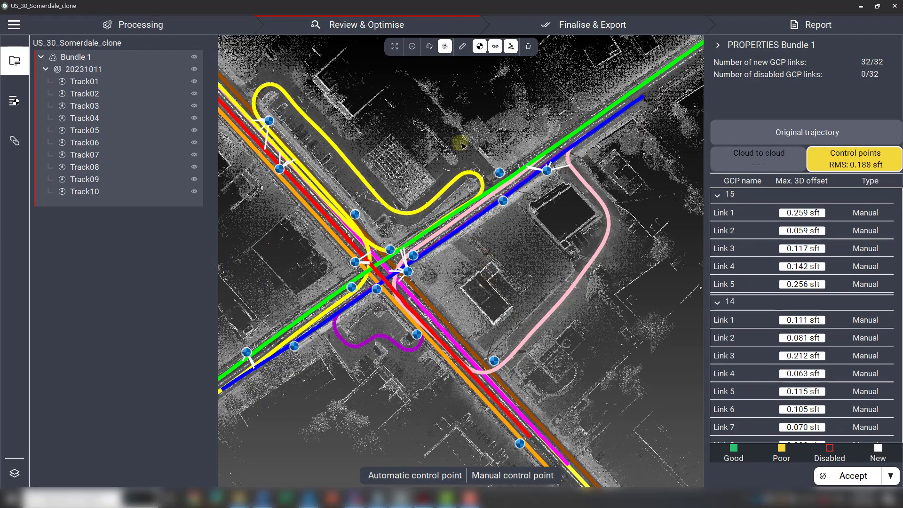
click(444, 46)
drag(480, 290, 540, 282)
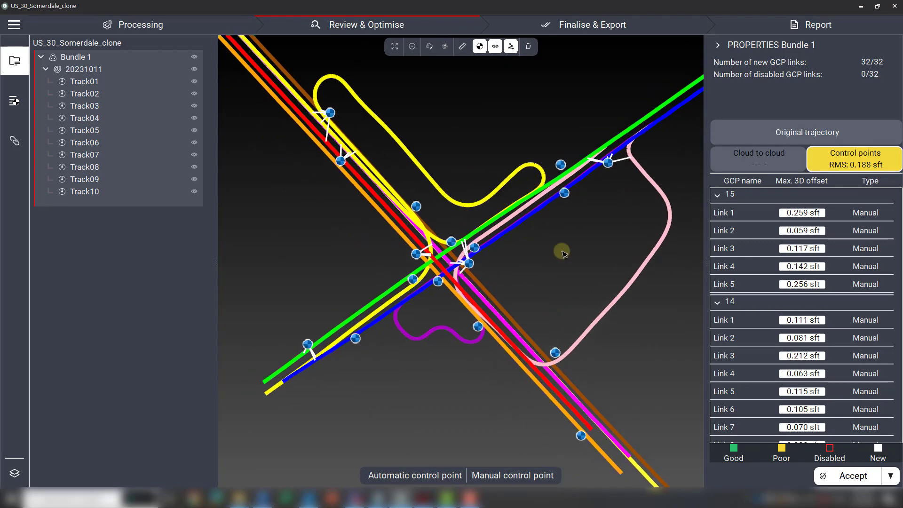
Examine control points 15, 20 and 21 on both sides of the road and their position relative to the nearby tracks
mouse_move(568, 194)
scroll(588, 228, up, 1)
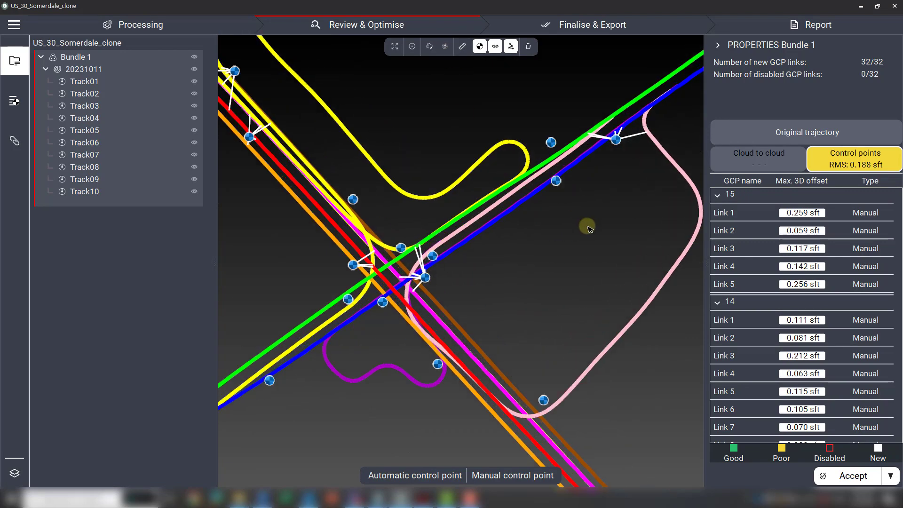
scroll(600, 165, up, 1)
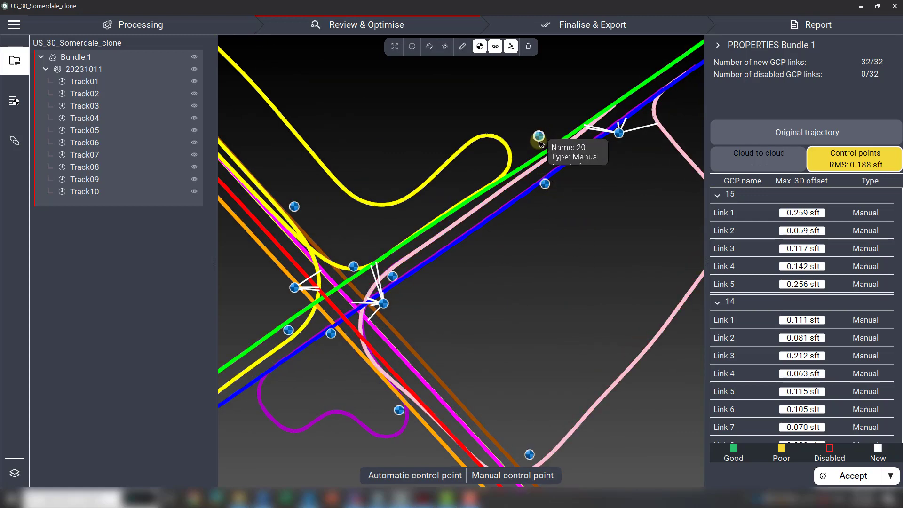
mouse_move(548, 157)
scroll(549, 174, up, 2)
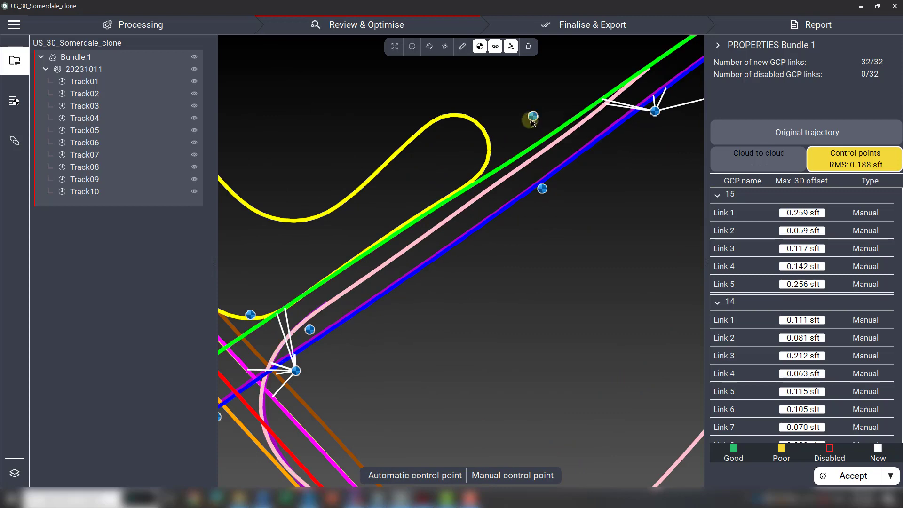
mouse_move(548, 174)
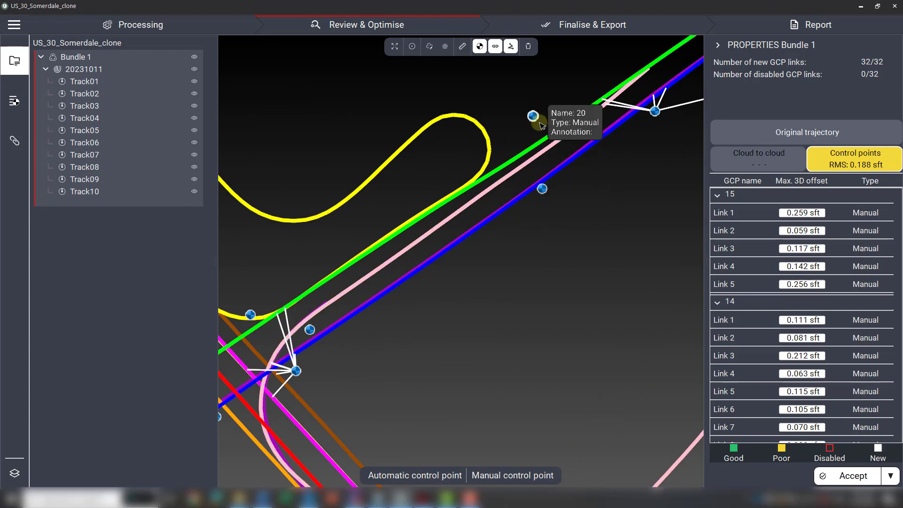
mouse_move(533, 121)
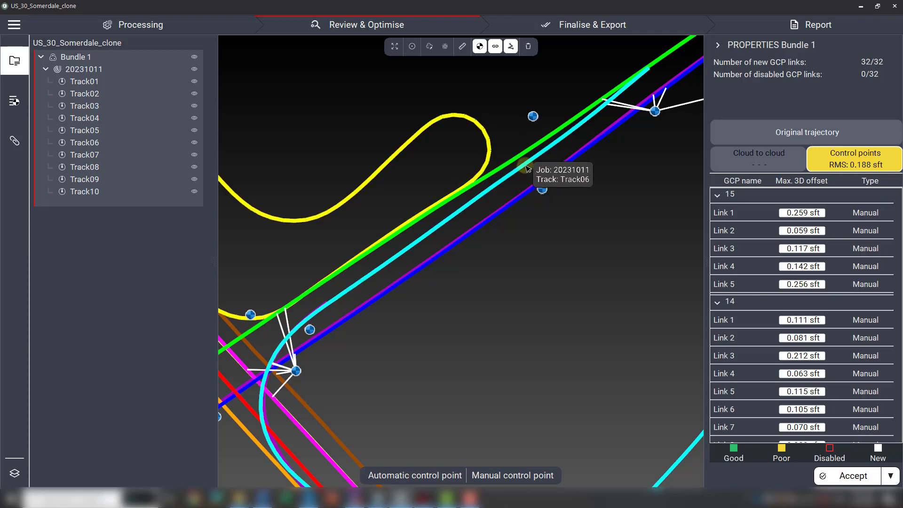
scroll(528, 269, down, 2)
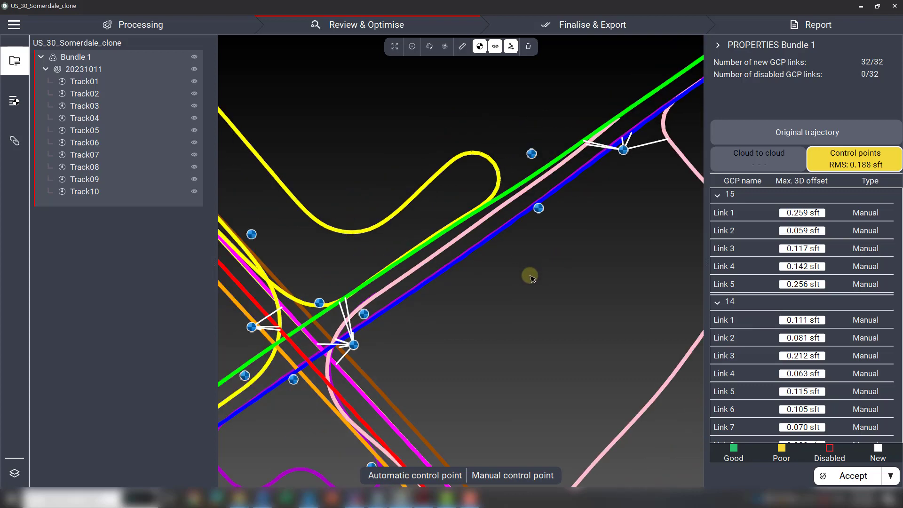
scroll(578, 183, up, 3)
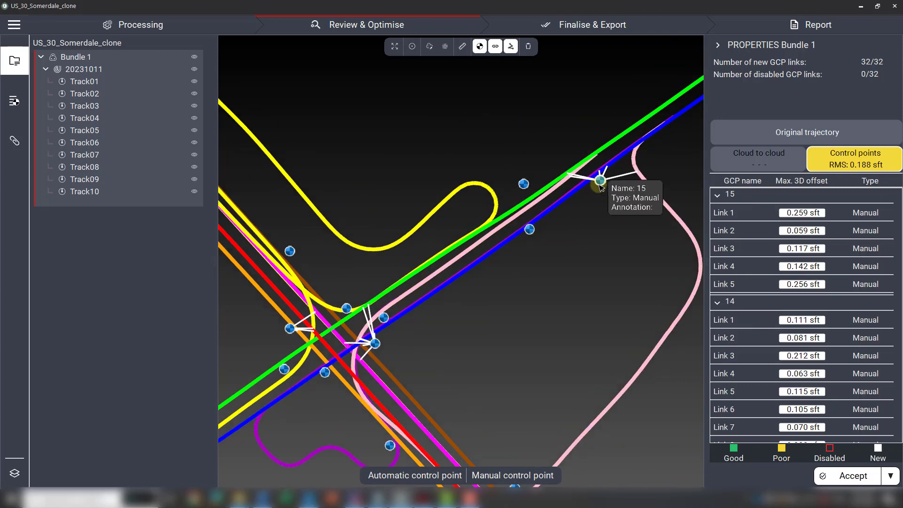
scroll(541, 162, down, 2)
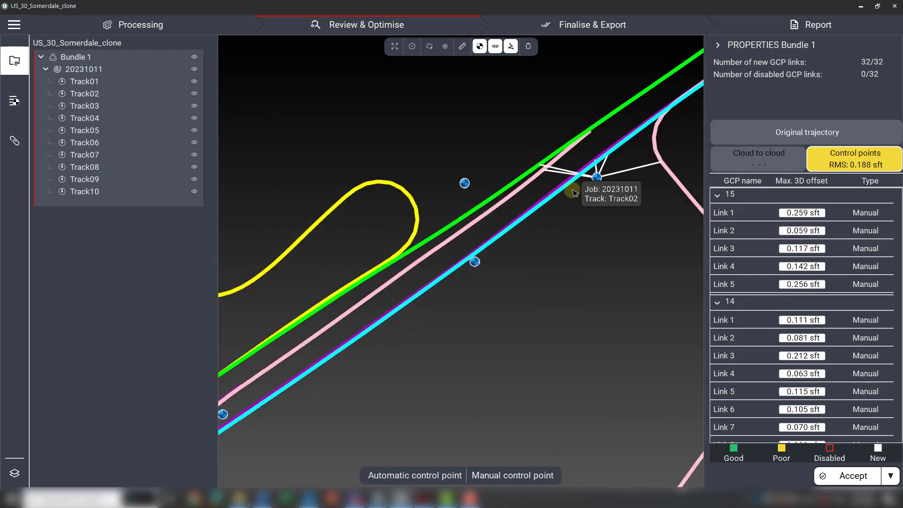
scroll(583, 209, down, 3)
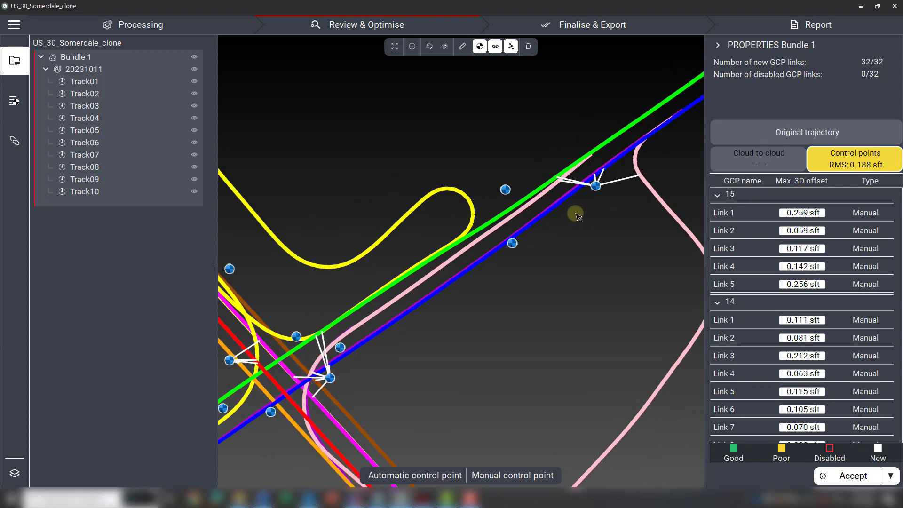
Survey the control points around the road intersection and along the southwestern road for their position relative to the tracks
middle_drag(520, 280, 620, 216)
scroll(586, 245, up, 2)
scroll(586, 246, up, 3)
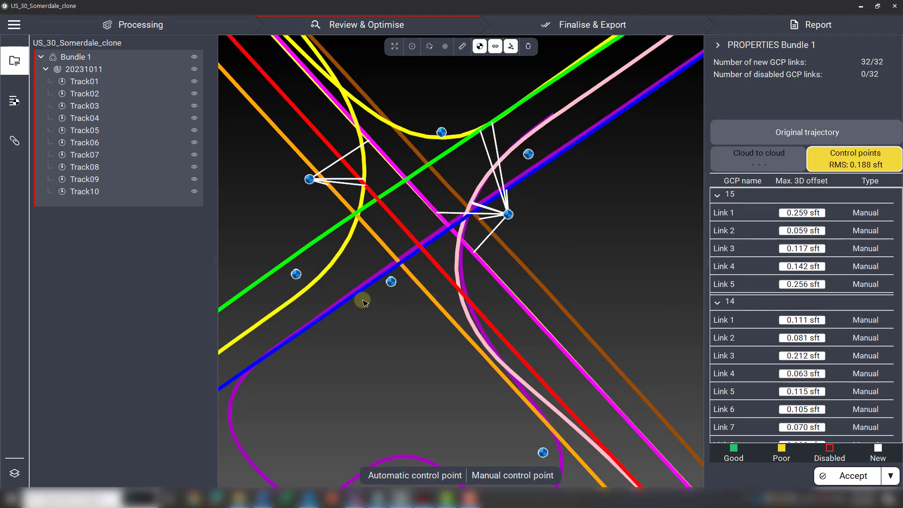
scroll(363, 300, down, 5)
middle_drag(376, 326, 528, 227)
scroll(465, 267, down, 1)
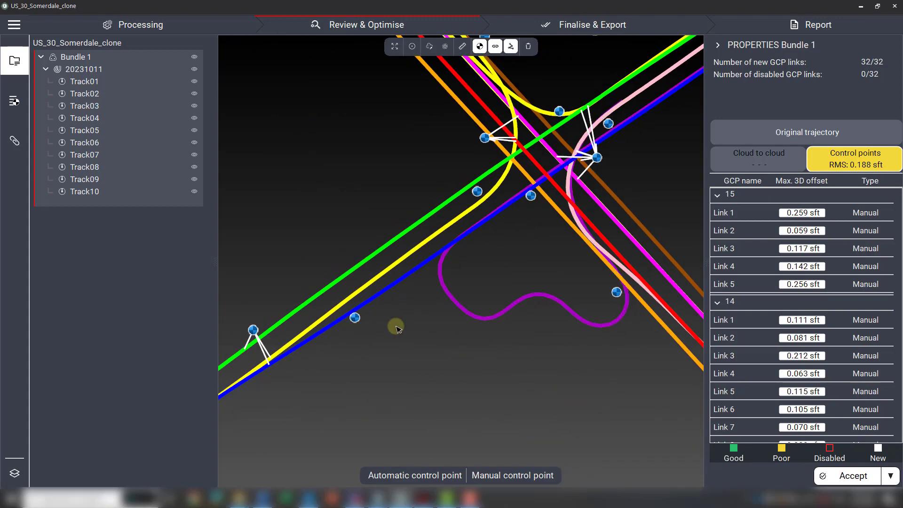
middle_drag(396, 328, 467, 272)
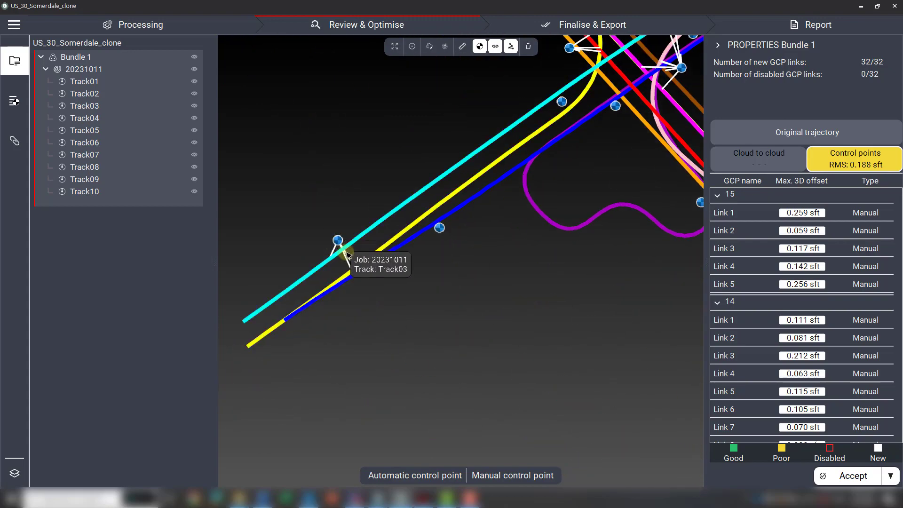
middle_drag(577, 262, 409, 281)
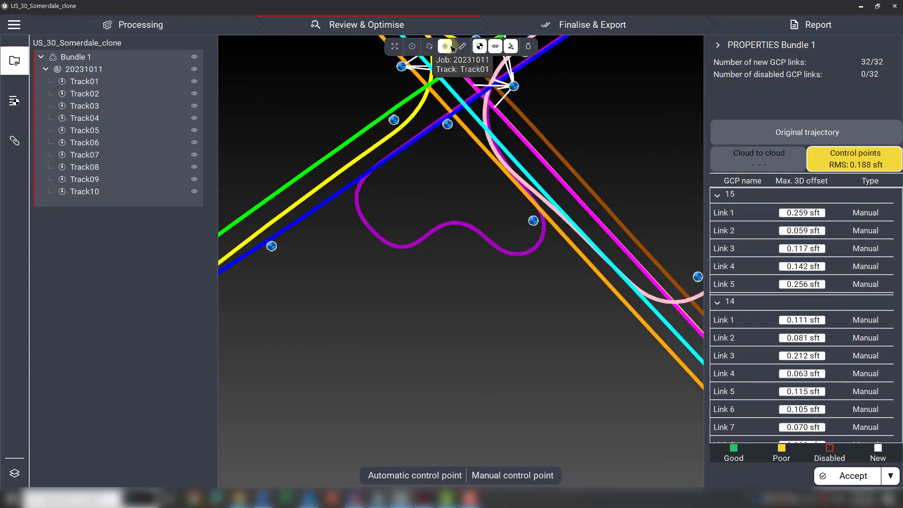
Display the point cloud and examine control point 25 by the kerbed island and the surrounding road layout
click(447, 46)
scroll(385, 151, up, 6)
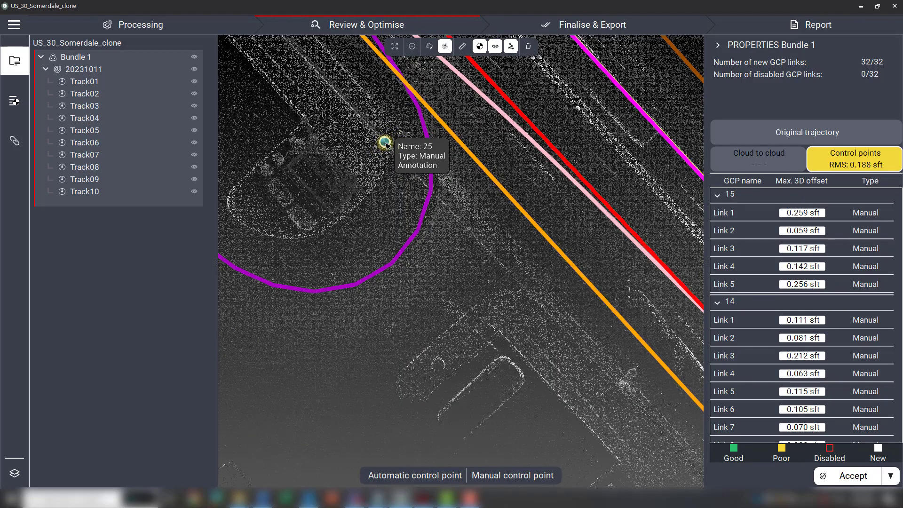
middle_drag(385, 141, 385, 282)
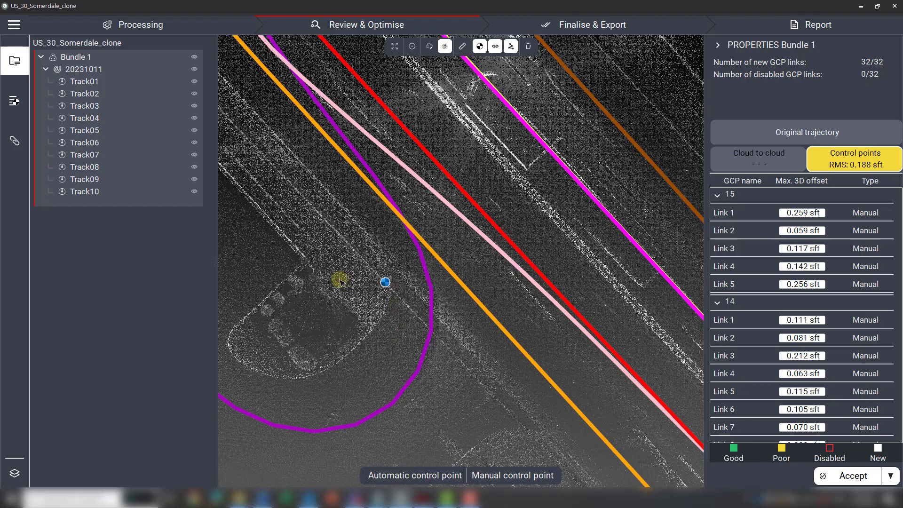
scroll(580, 191, down, 5)
scroll(586, 195, down, 5)
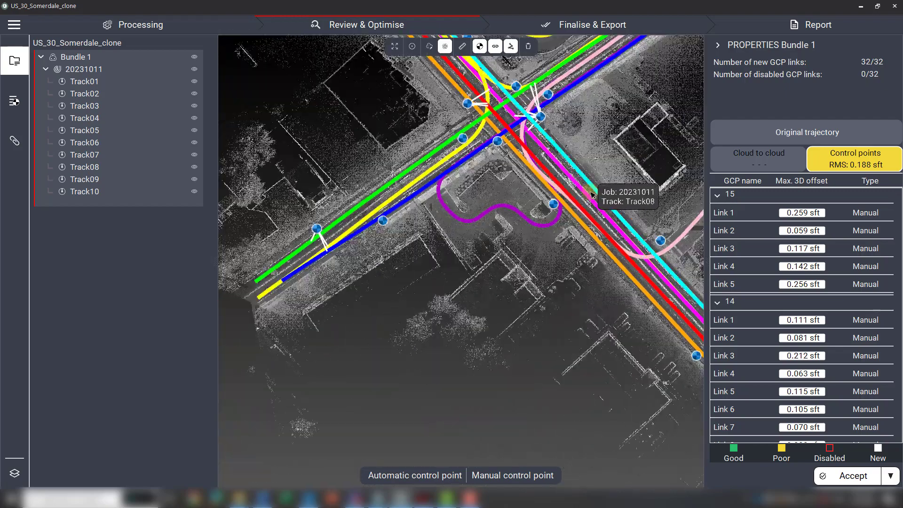
middle_drag(608, 151, 578, 258)
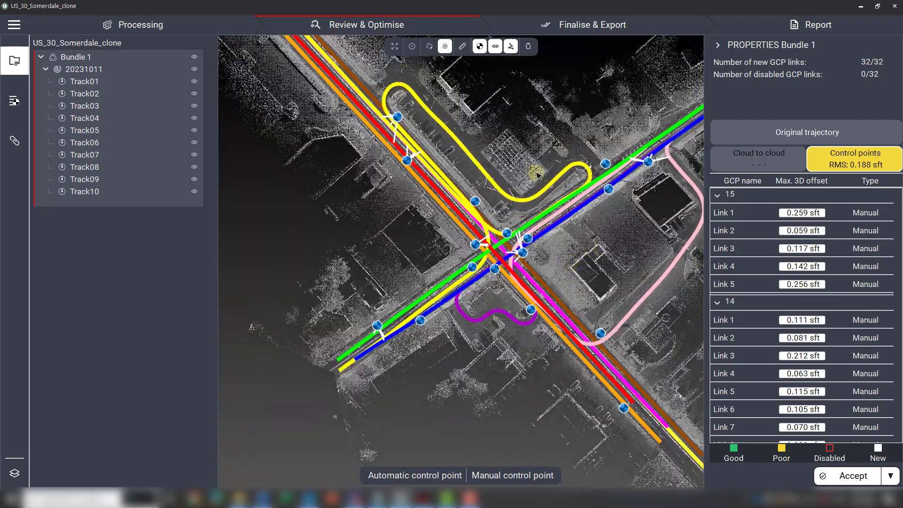
Hide the point cloud and compare the control point distribution with the trajectories hidden and shown
click(444, 47)
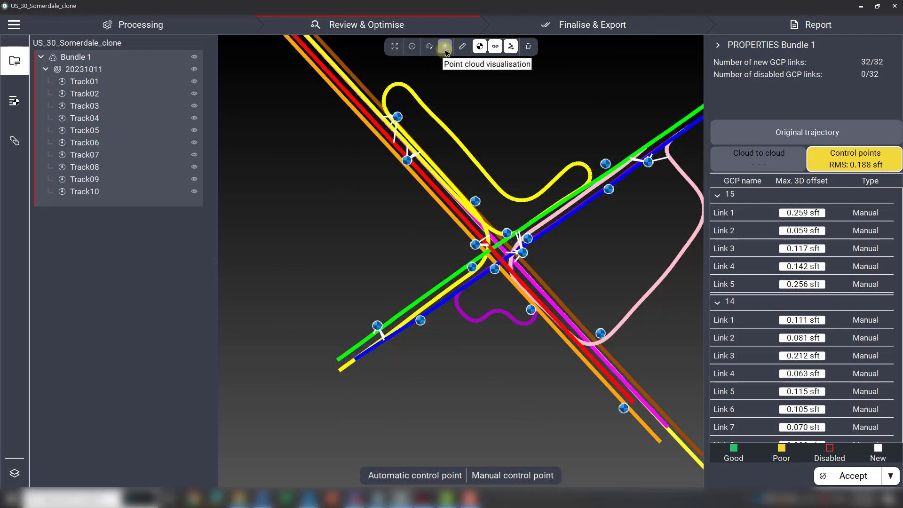
middle_drag(561, 111, 501, 119)
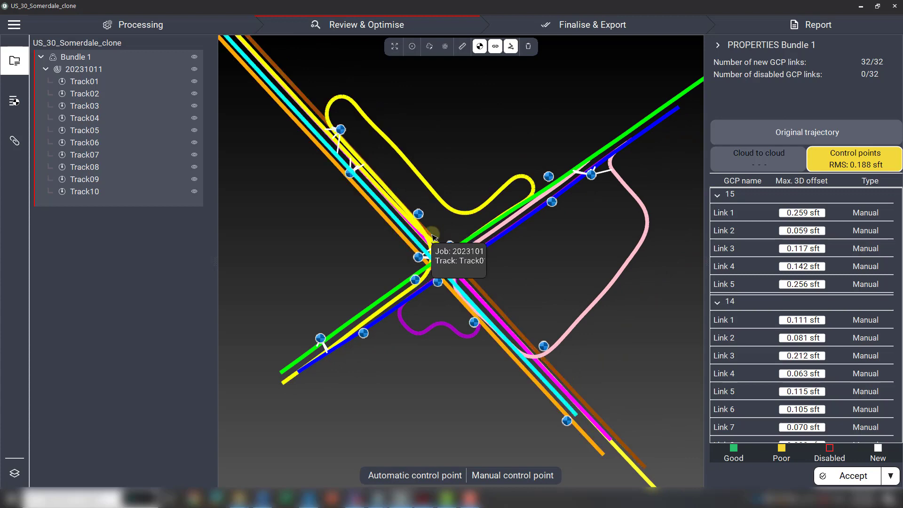
click(510, 47)
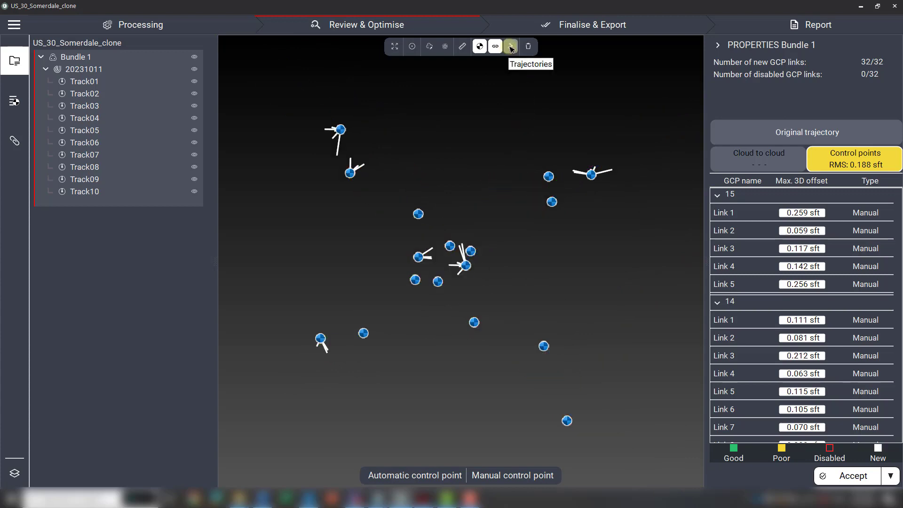
click(511, 47)
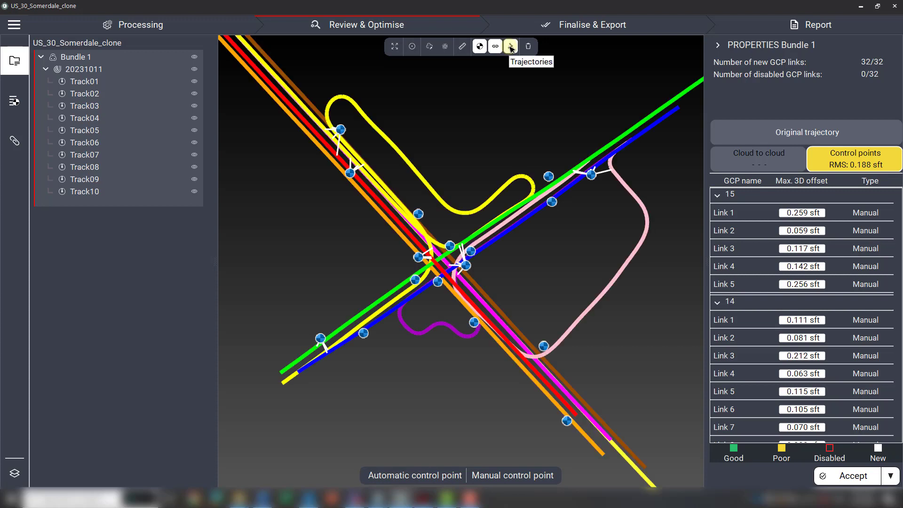
click(510, 47)
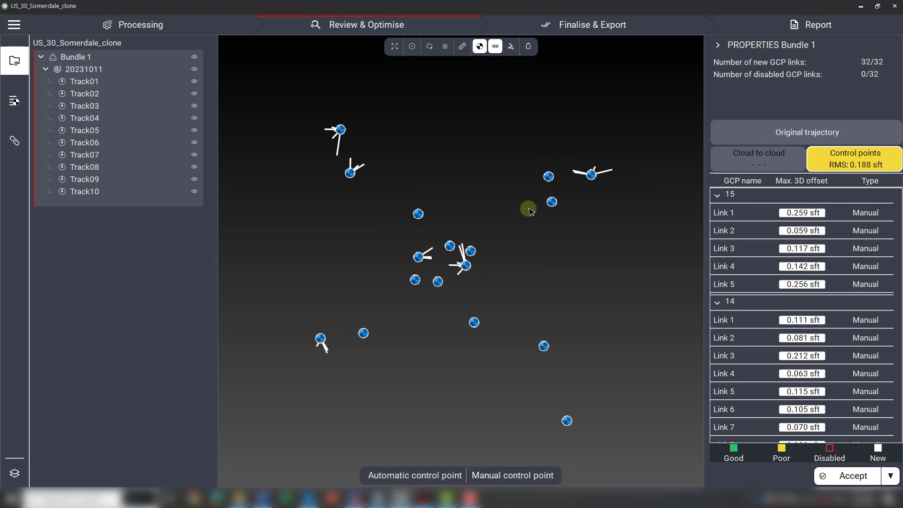
middle_drag(549, 192, 491, 107)
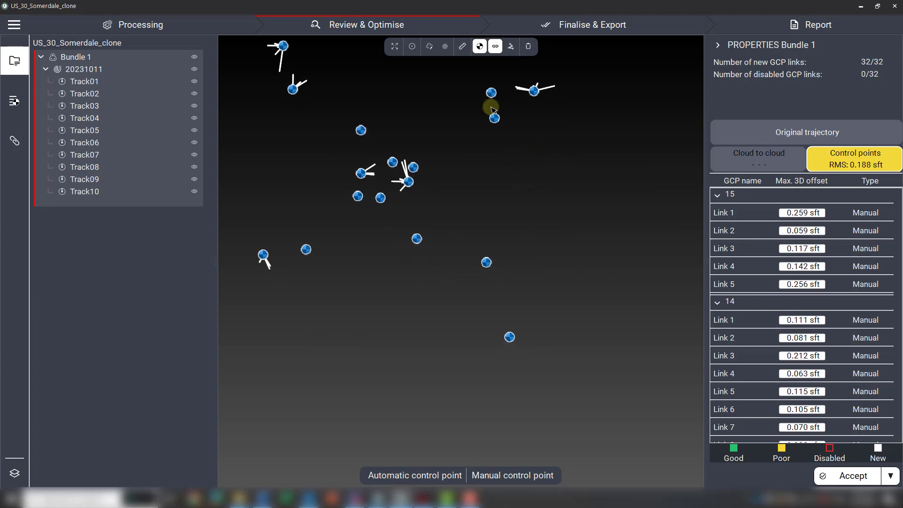
click(510, 49)
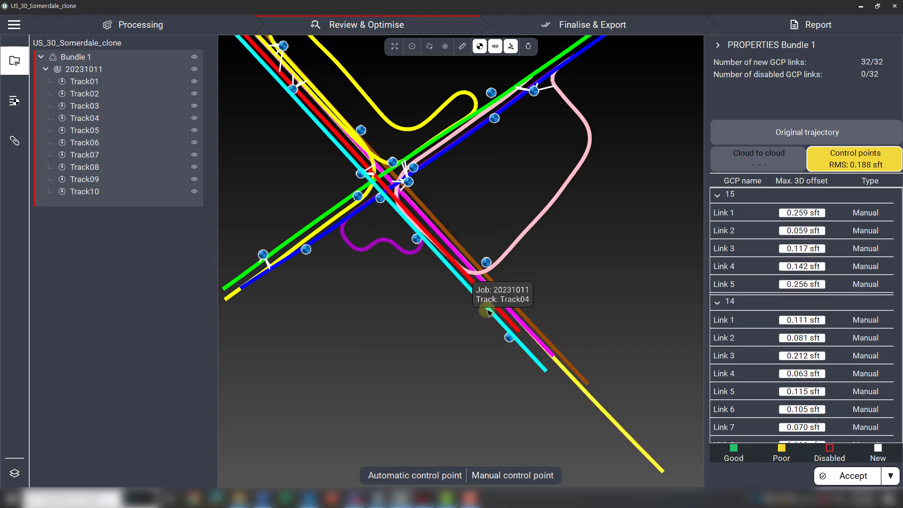
middle_drag(379, 294, 464, 330)
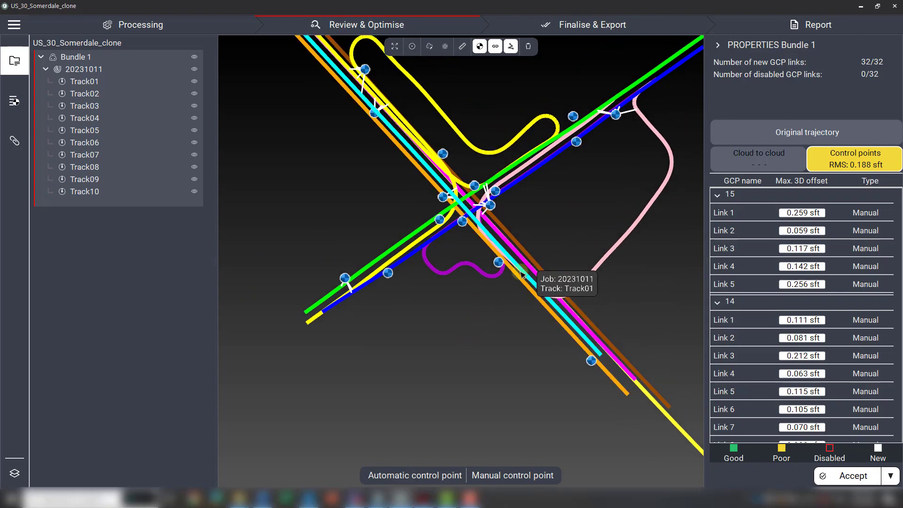
Display the point cloud around control point 25 and switch Bundle 1 to its cloud-to-cloud links
scroll(521, 271, up, 6)
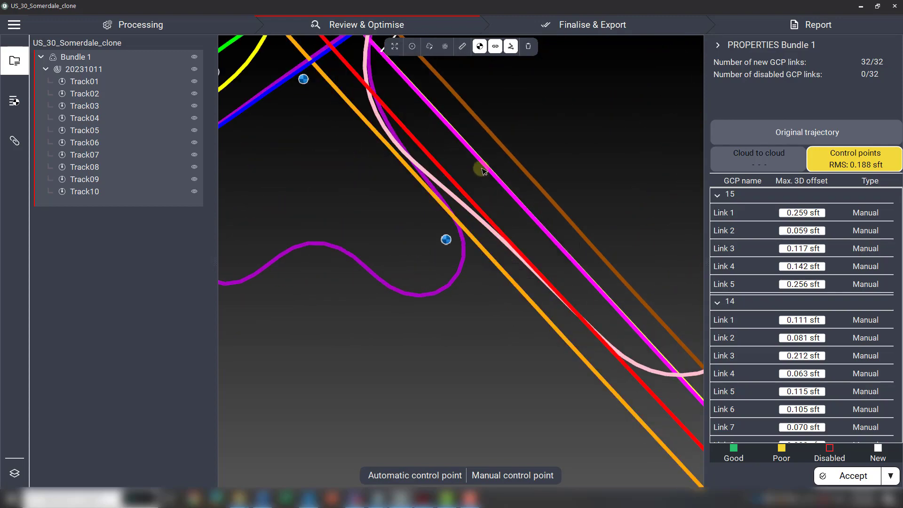
click(449, 53)
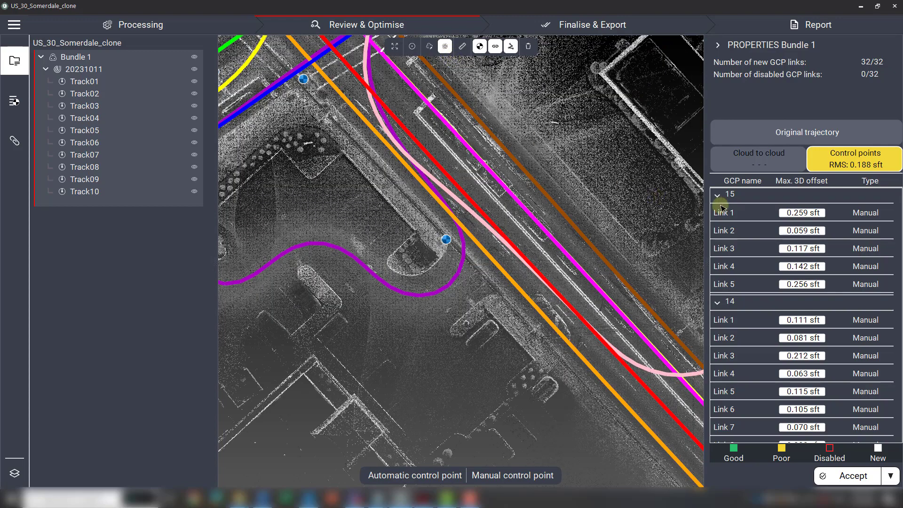
click(758, 160)
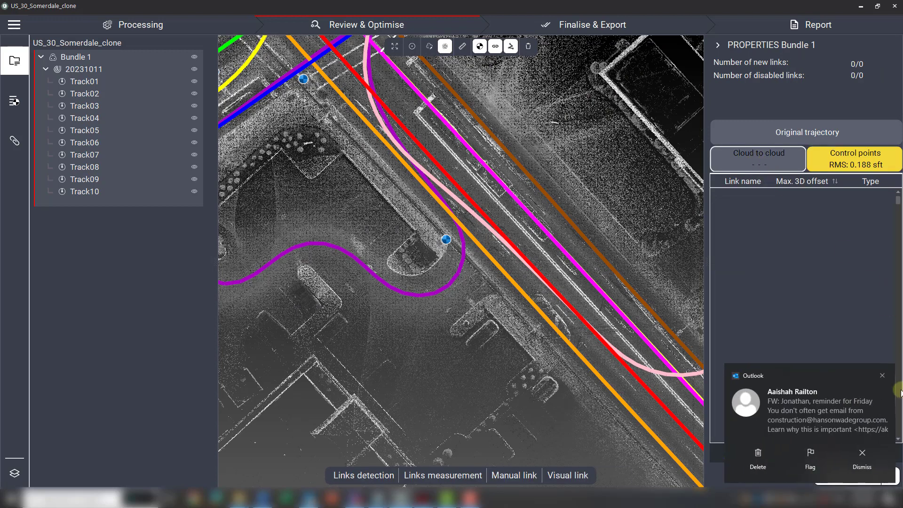
click(883, 376)
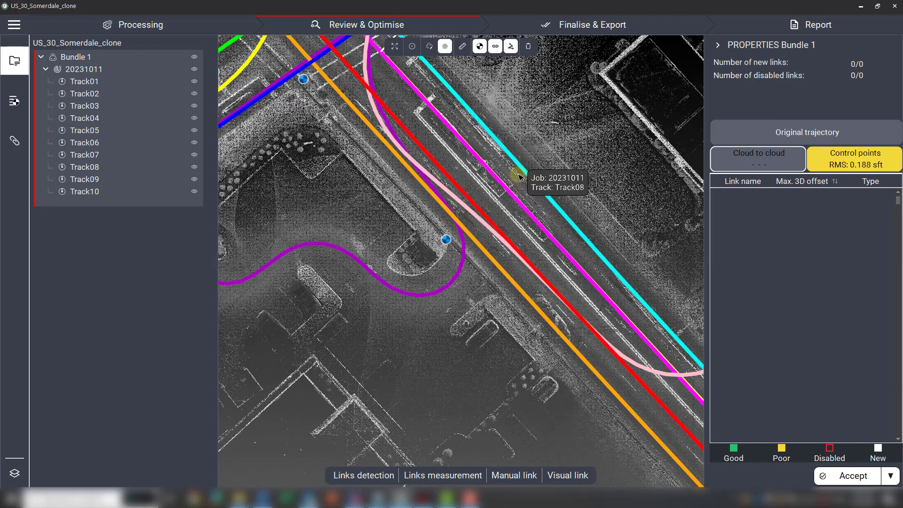
Examine the lane markings along the southeastern road for a distinct feature suited to a manual link
scroll(547, 183, up, 2)
scroll(496, 170, up, 4)
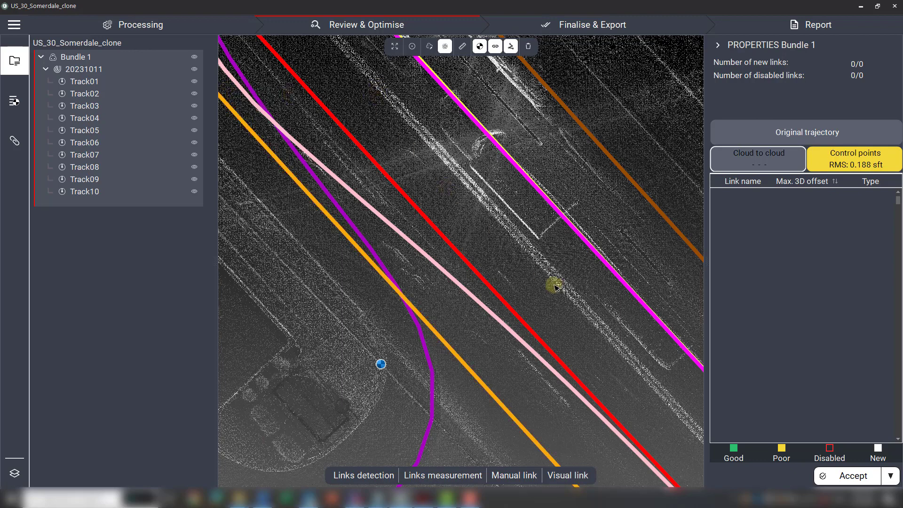
middle_drag(557, 288, 471, 230)
middle_drag(523, 293, 494, 244)
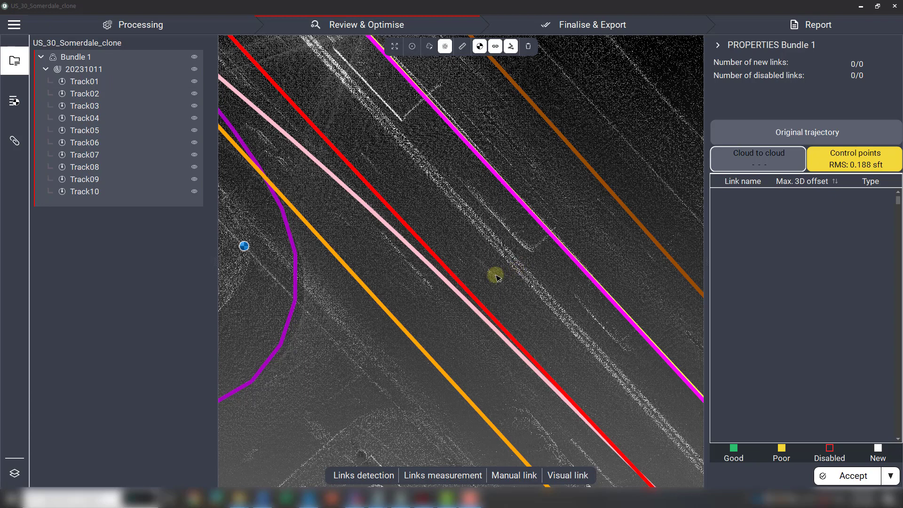
drag(501, 276, 415, 263)
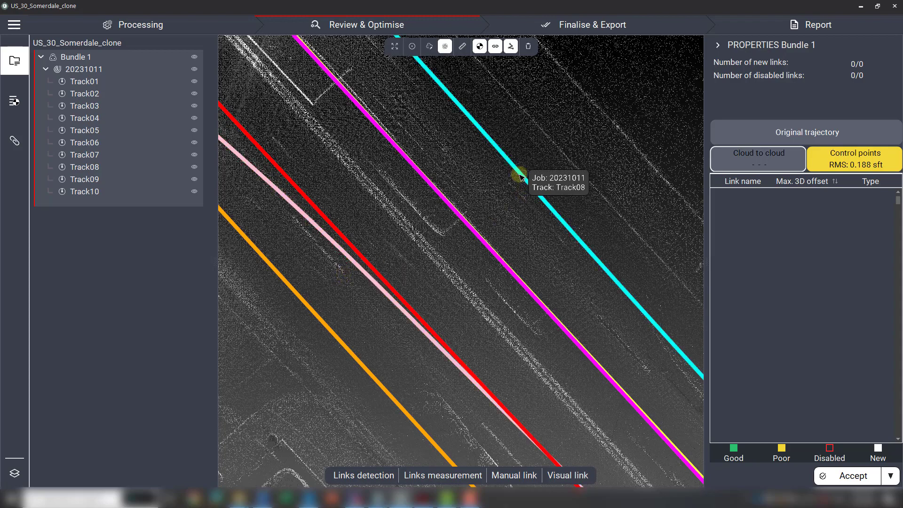
scroll(489, 188, down, 2)
drag(492, 178, 507, 212)
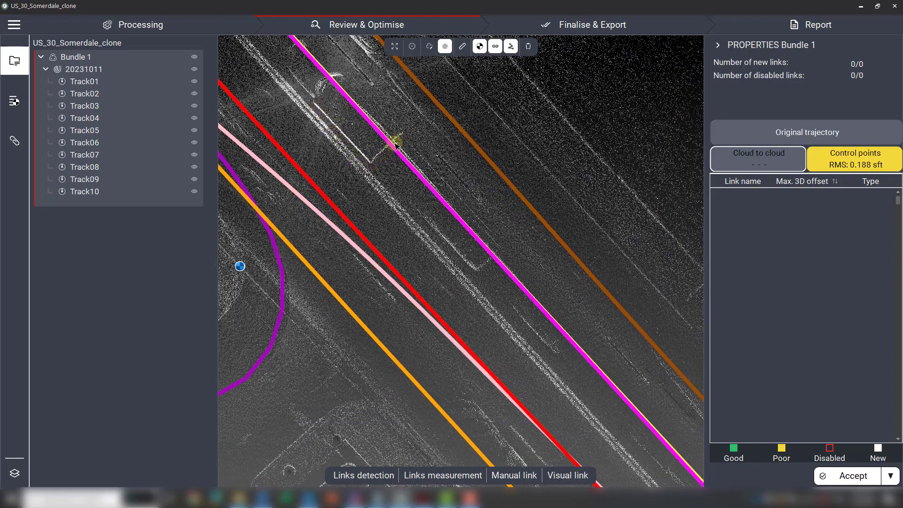
drag(441, 220, 401, 171)
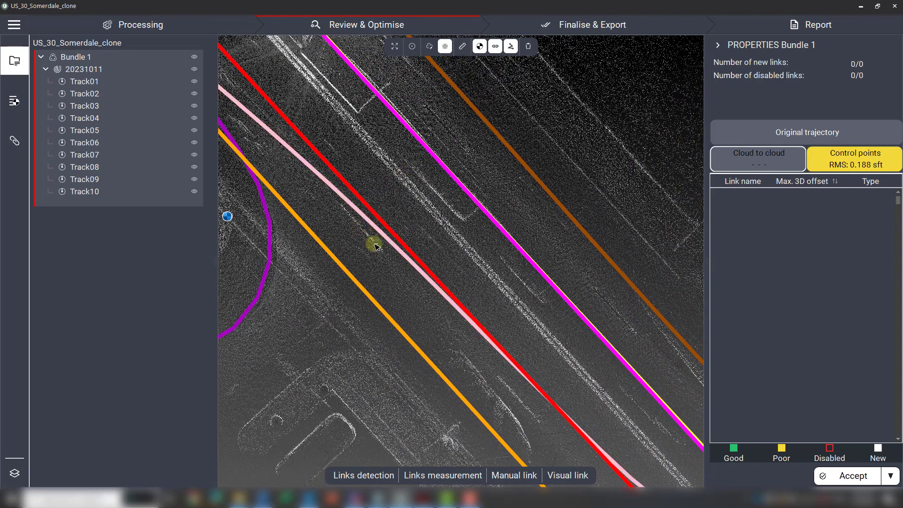
Start a manual link at the lane marking between the orange and pink tracks and pick the marking's tip for Track01
scroll(373, 244, up, 2)
drag(355, 240, 419, 272)
scroll(407, 256, up, 2)
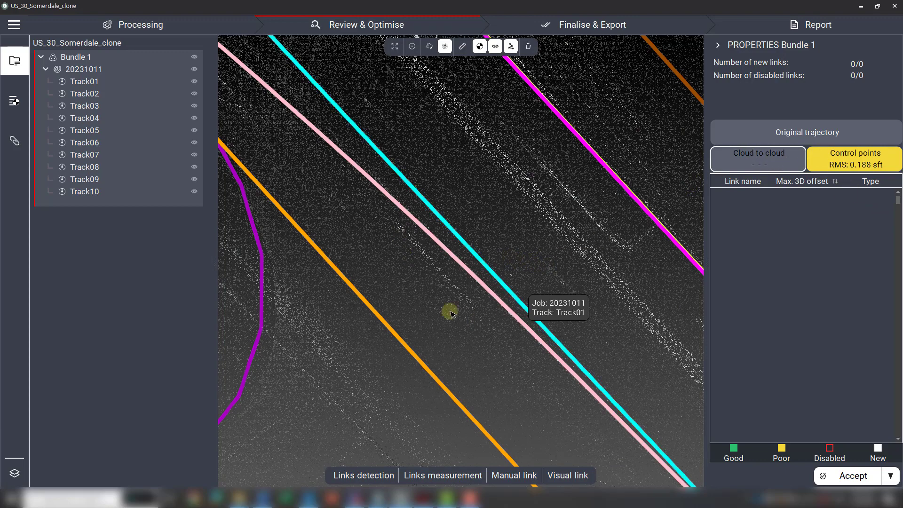
drag(396, 229, 421, 246)
scroll(421, 246, up, 2)
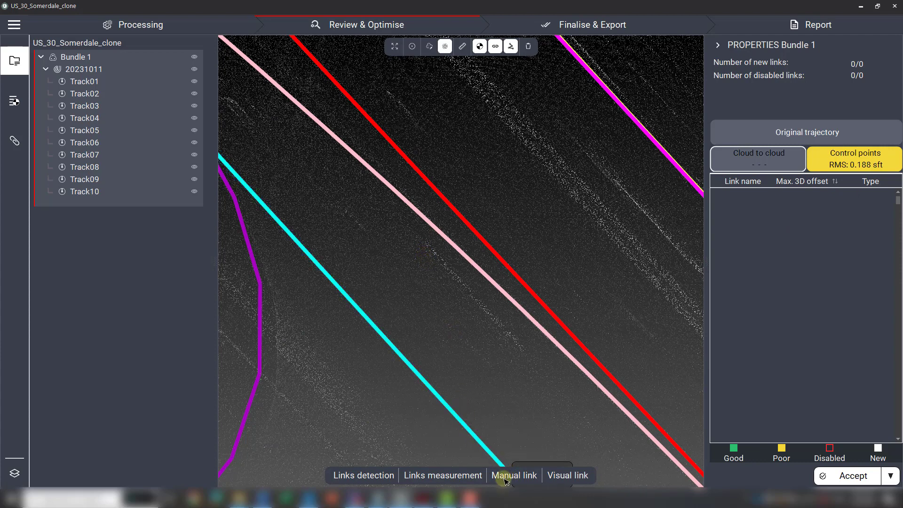
click(426, 243)
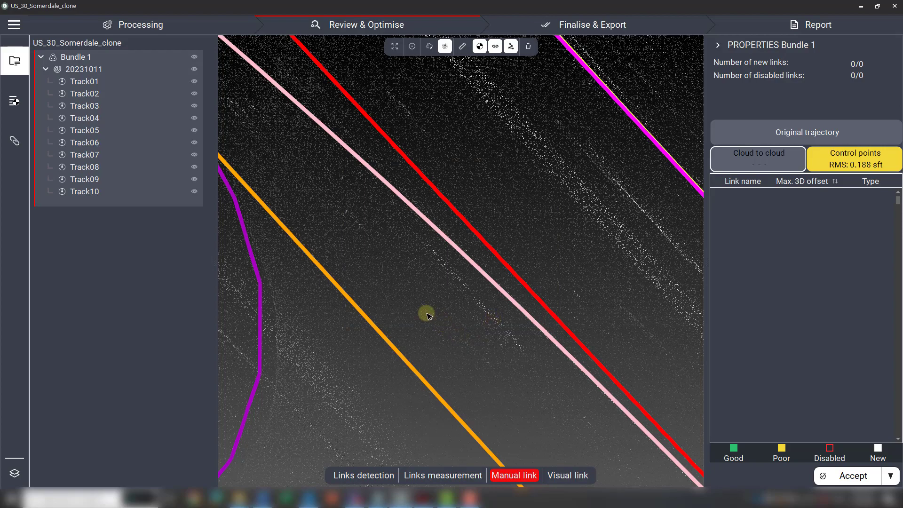
click(426, 298)
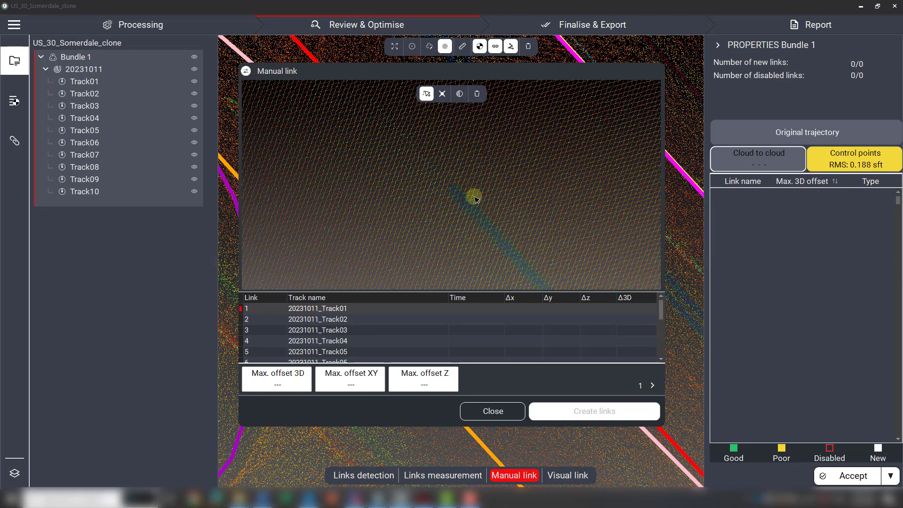
click(450, 187)
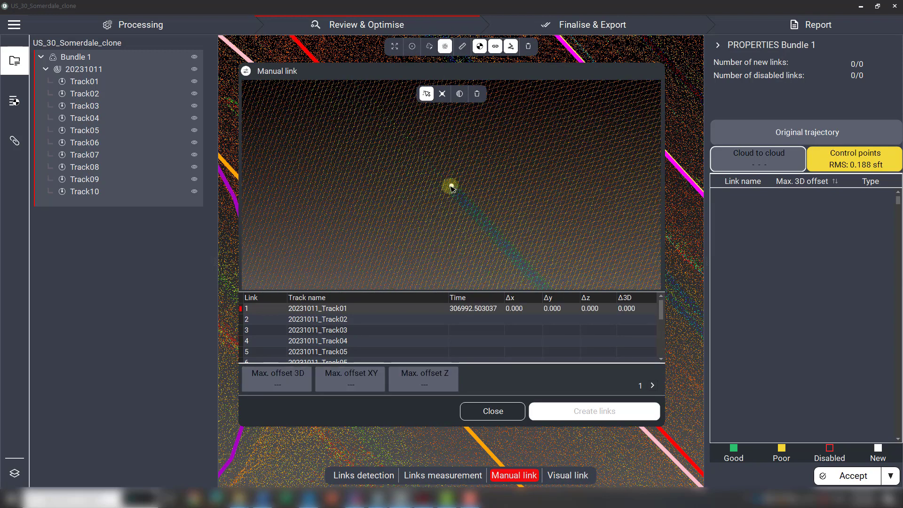
Skip the empty Track02 and Track03 observations and pick the lane marking's tip for Track04
click(329, 319)
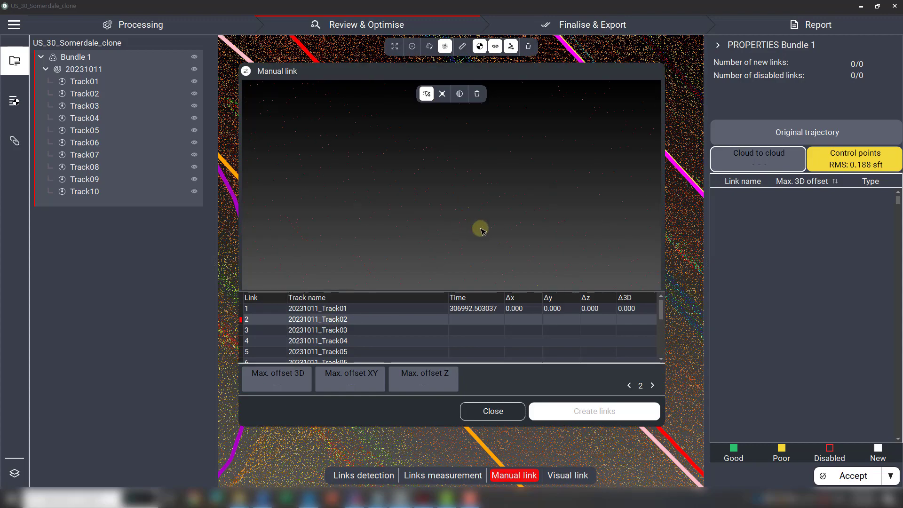
scroll(484, 228, down, 2)
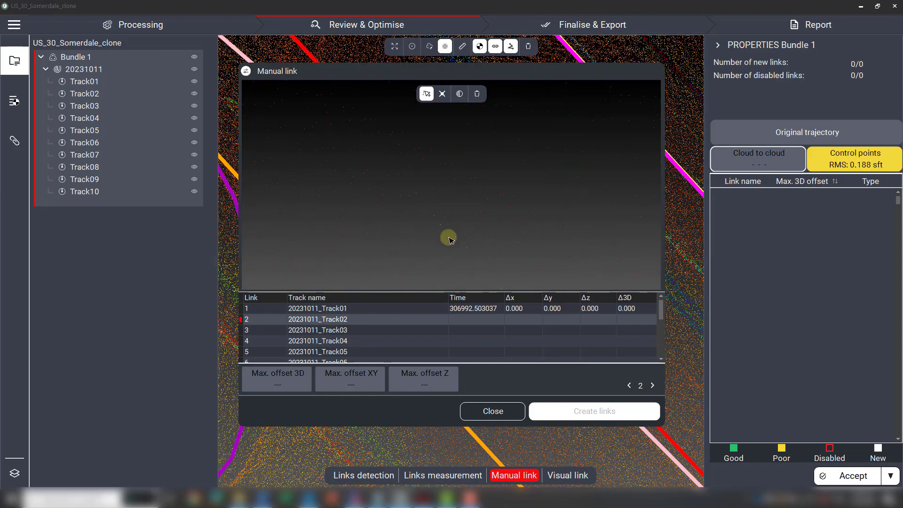
click(379, 331)
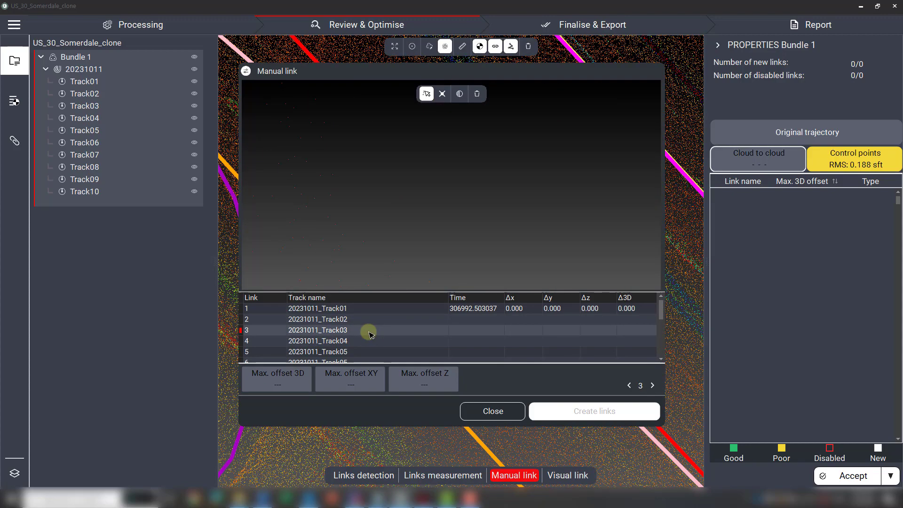
click(356, 341)
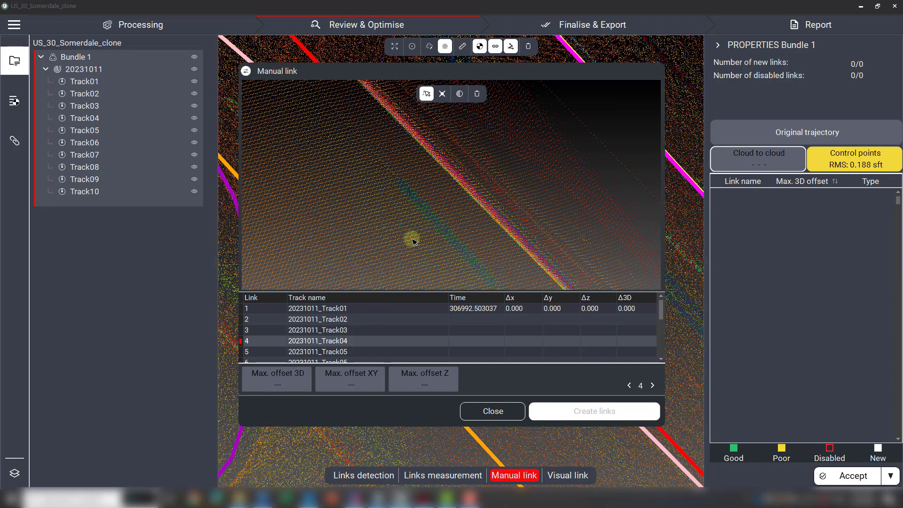
scroll(418, 212, up, 3)
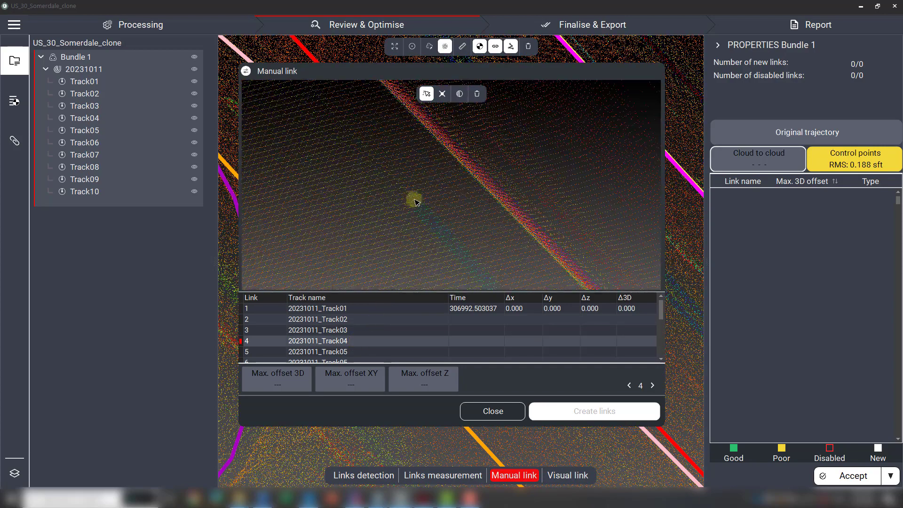
click(420, 206)
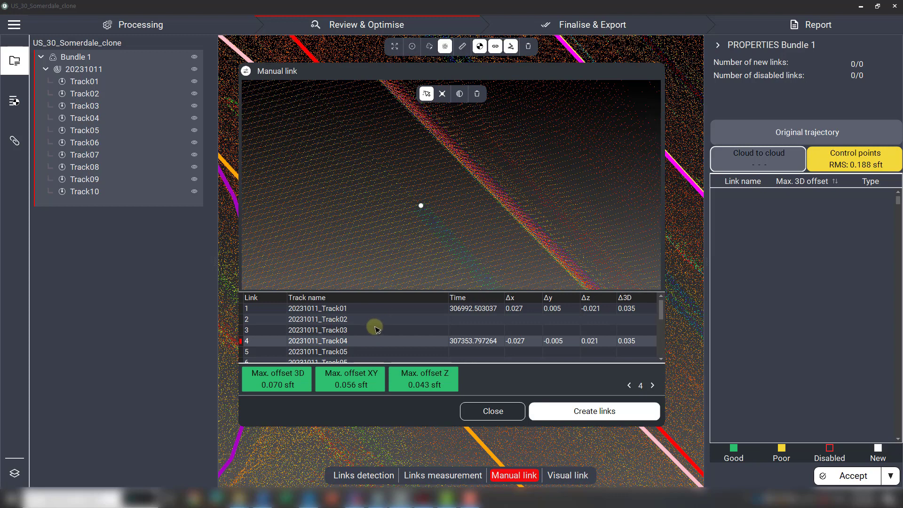
Skip the two empty Track05 observations, links 5 and 6, and pick the lane marking's tip for Track06
click(337, 353)
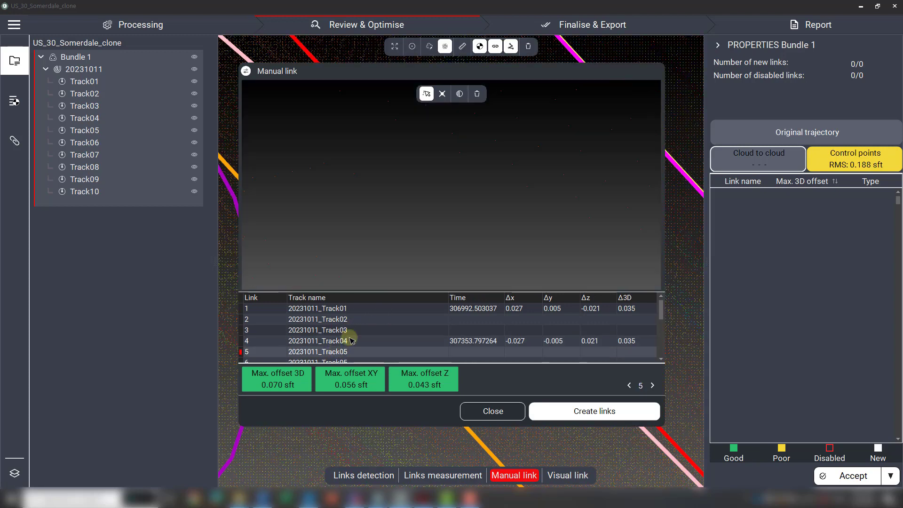
scroll(365, 352, down, 2)
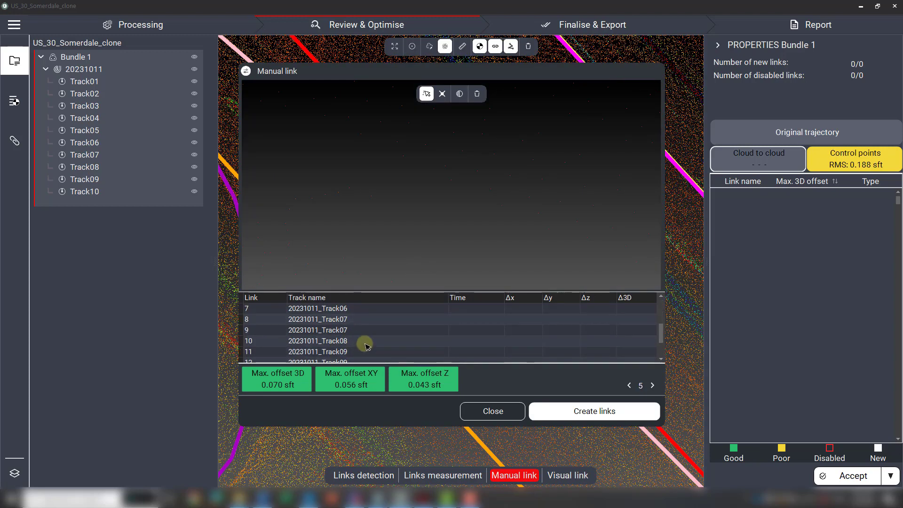
scroll(369, 335, up, 2)
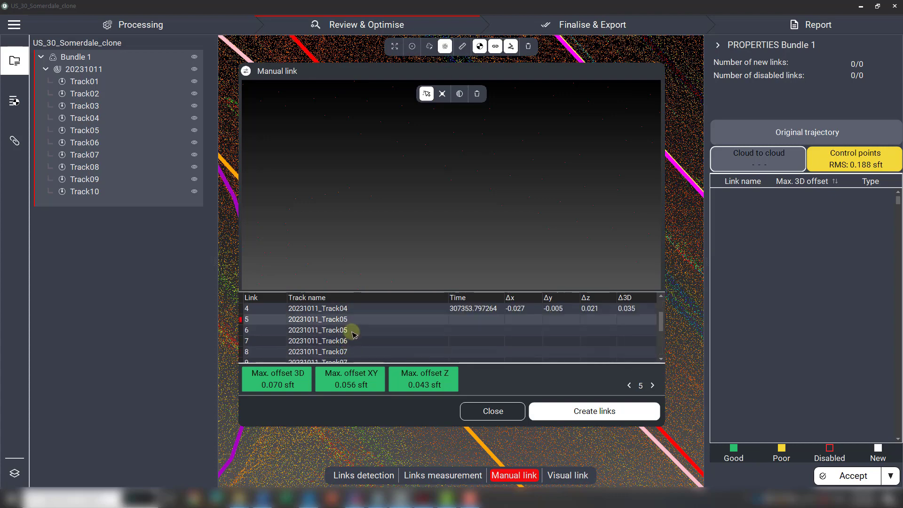
click(353, 333)
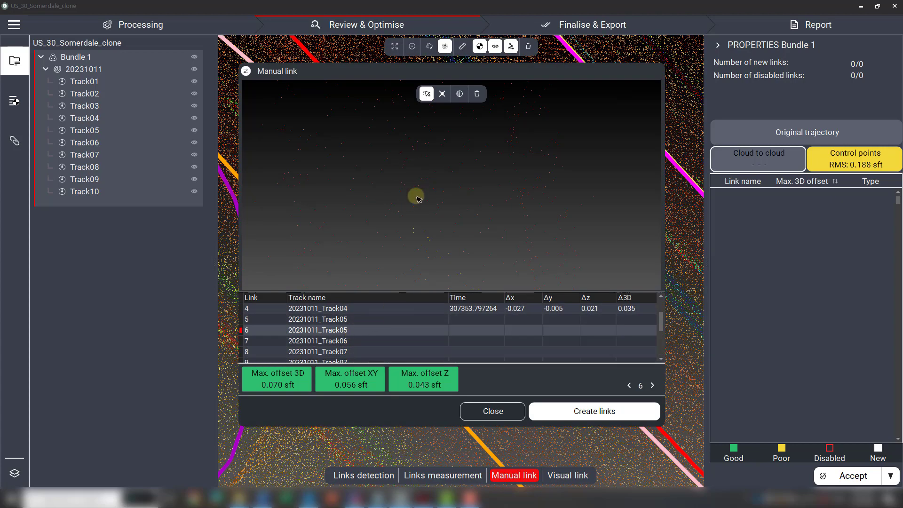
click(349, 341)
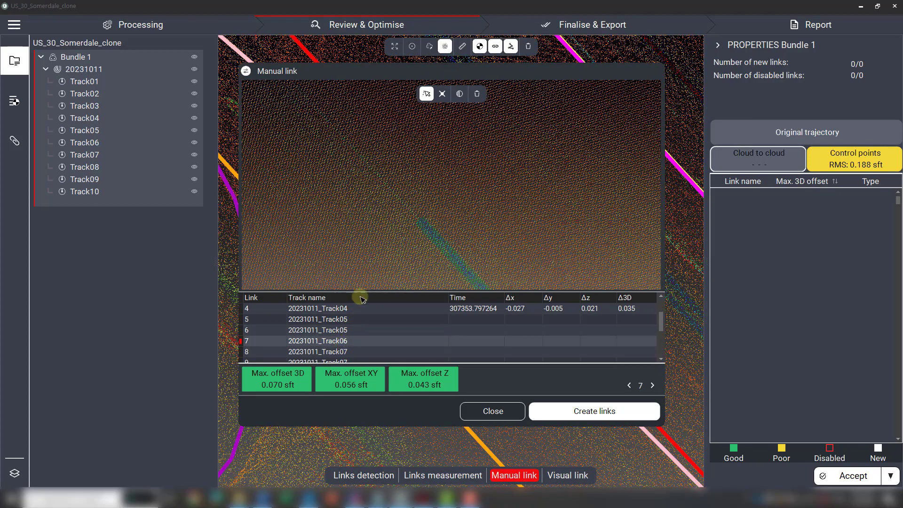
click(414, 223)
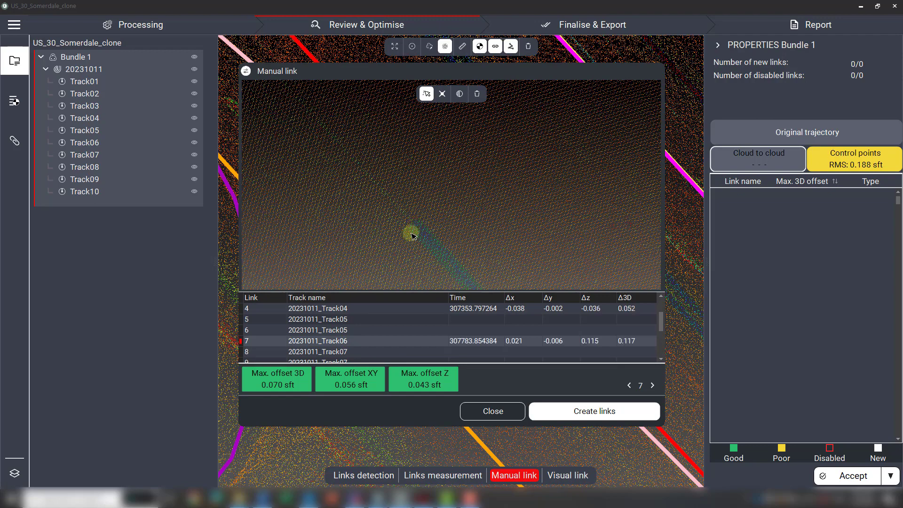
Pick the lane marking's tip in the first Track07 observation, link 8
scroll(354, 343, down, 1)
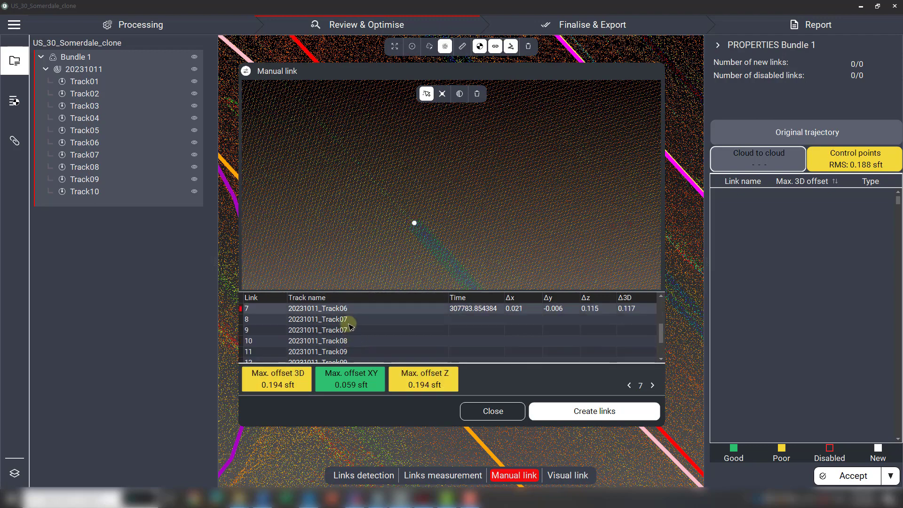
click(348, 320)
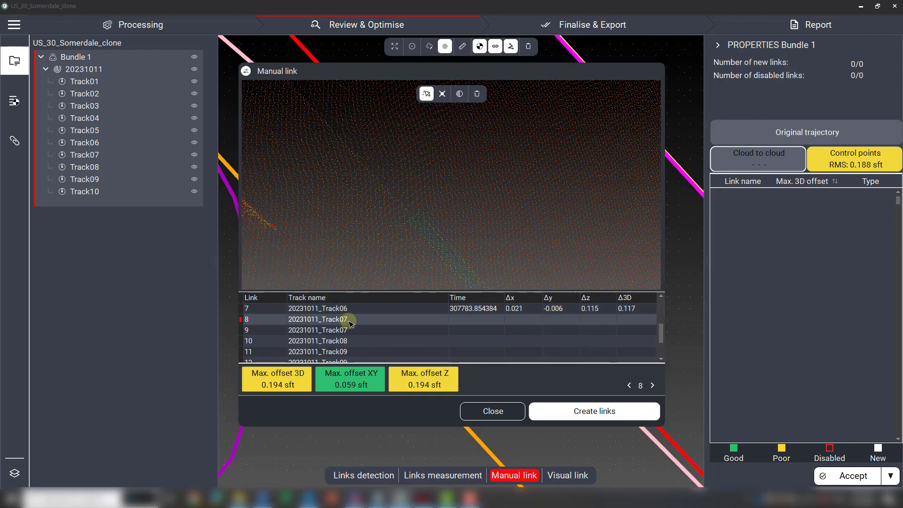
click(415, 218)
Skip the empty second Track07 observation and pick the tip of the sparse lane marking for Track08
click(365, 330)
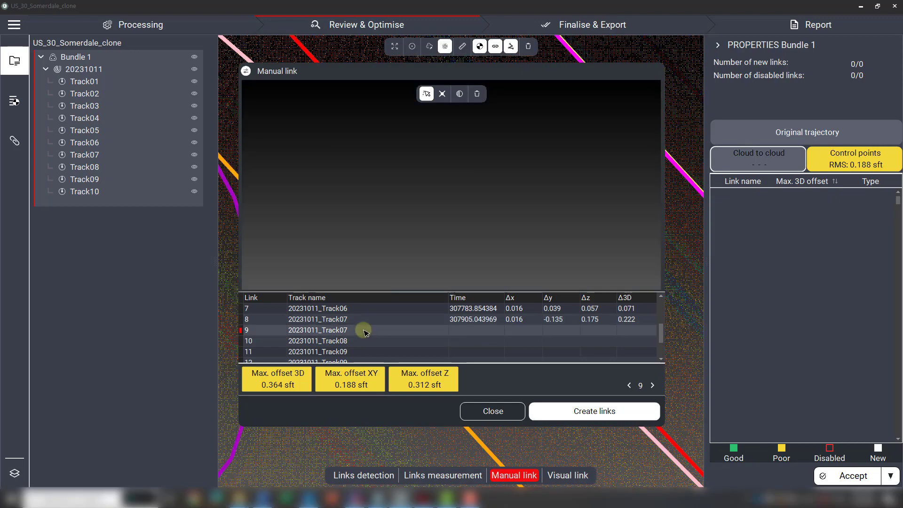
scroll(380, 333, down, 1)
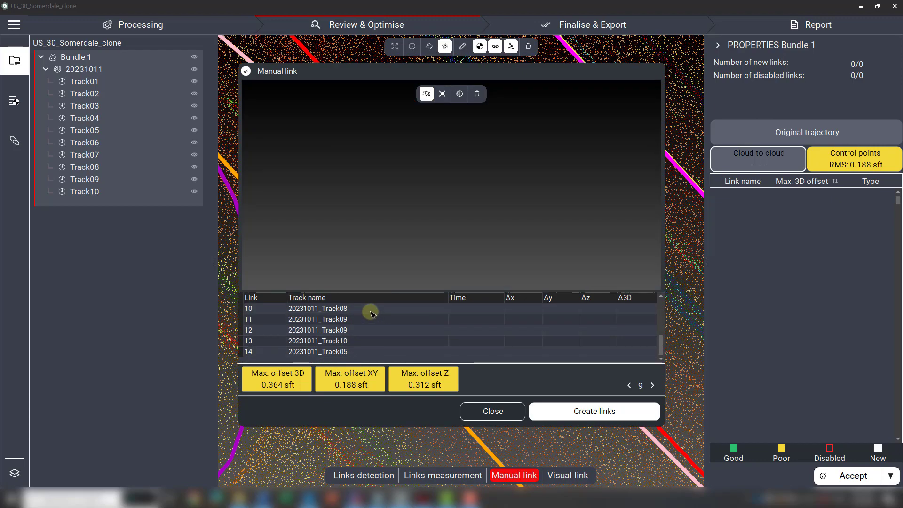
click(371, 310)
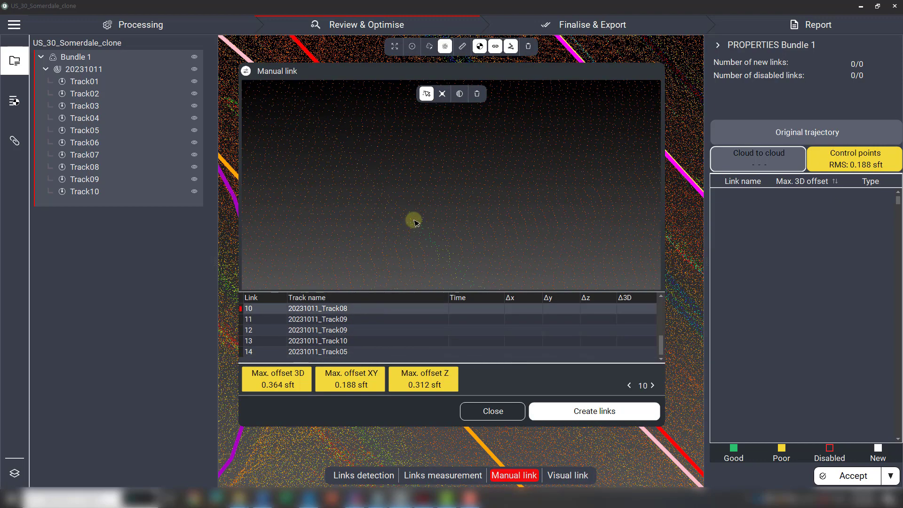
middle_drag(459, 251, 436, 186)
scroll(410, 166, up, 3)
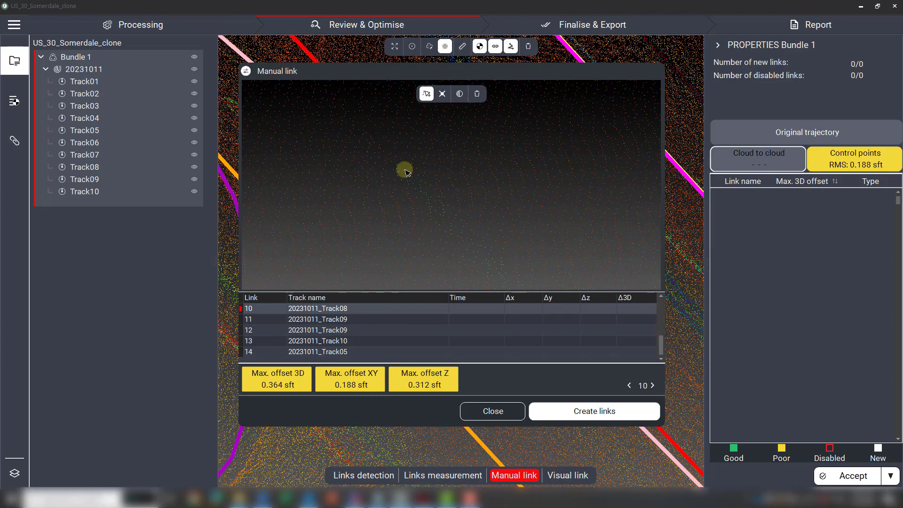
click(410, 179)
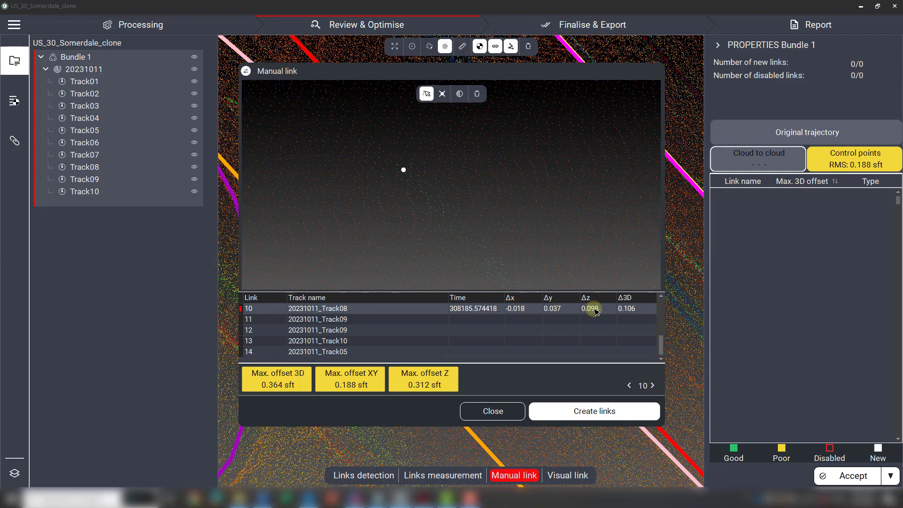
Pick the lane marking's tip for the first Track09 observation and for Track10, skipping the second Track09 observation
click(328, 319)
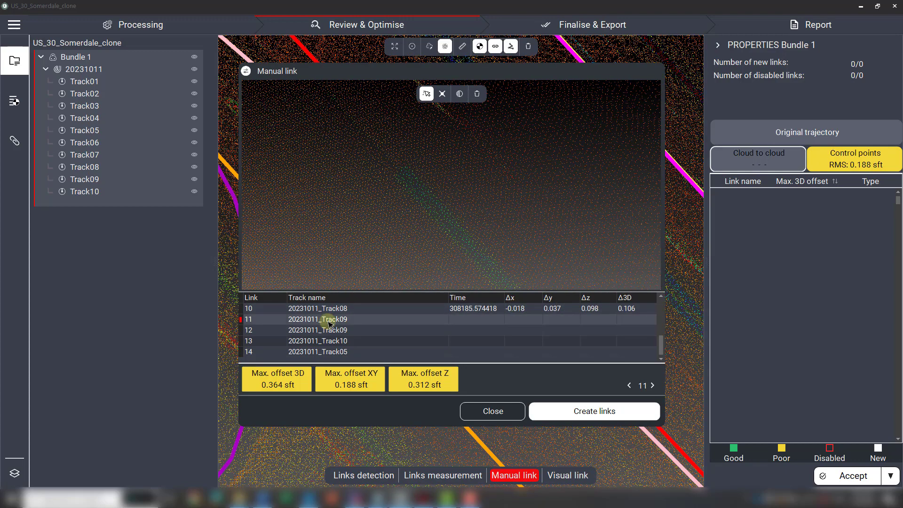
click(401, 174)
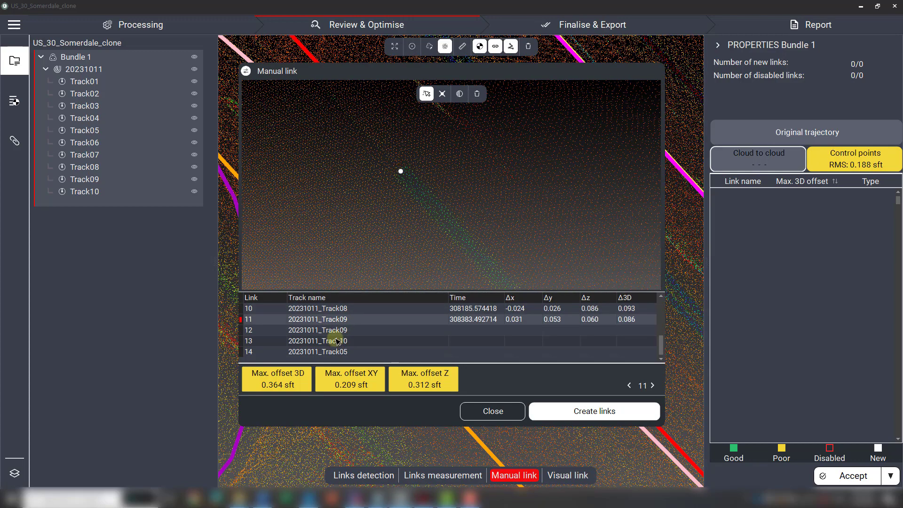
click(334, 331)
click(332, 342)
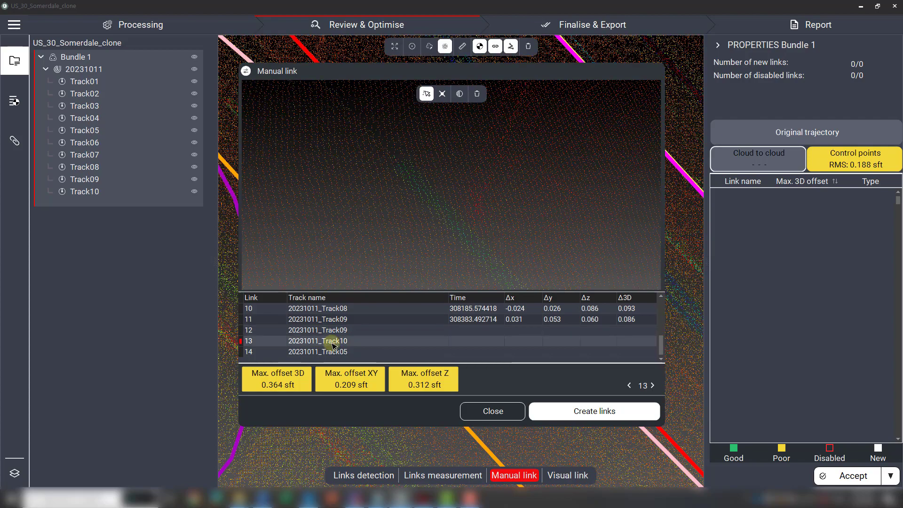
click(402, 166)
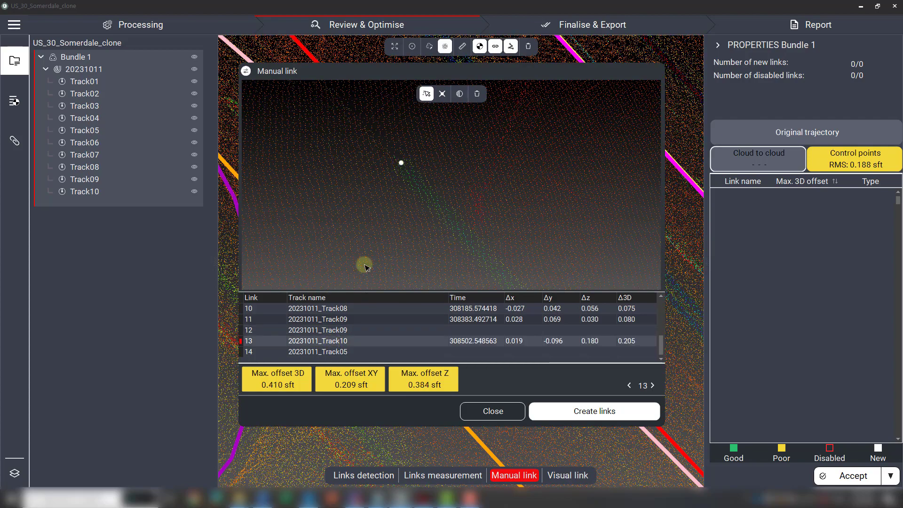
Check the remaining Track05 observations and create the manual link from the picked points, proceeding without the missing observations
click(343, 352)
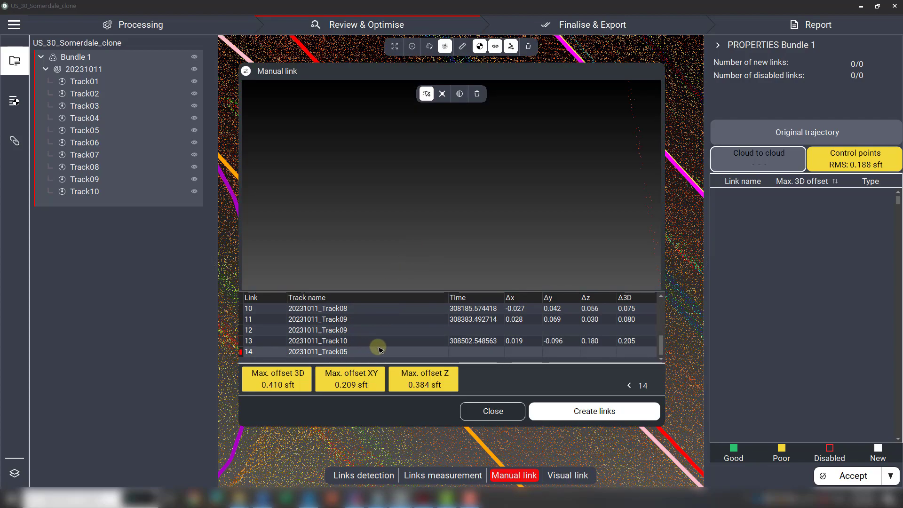
scroll(489, 330, up, 1)
scroll(347, 338, up, 1)
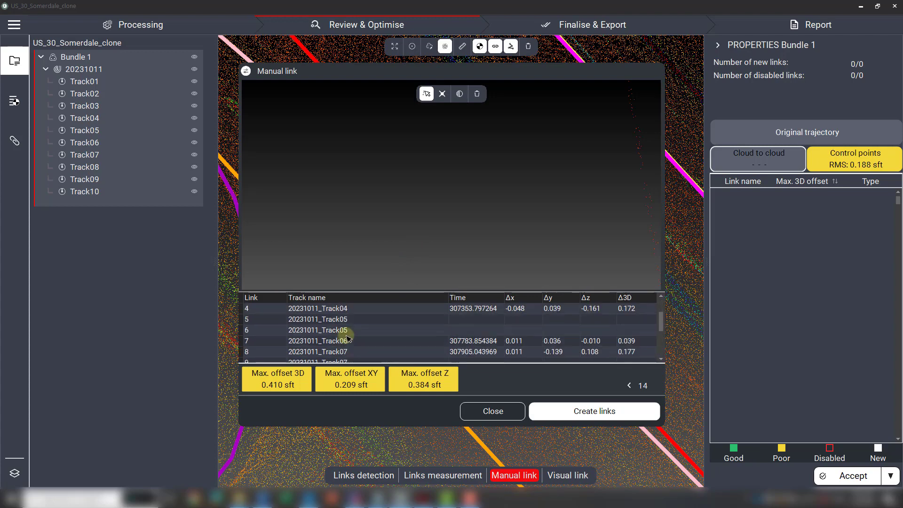
click(355, 330)
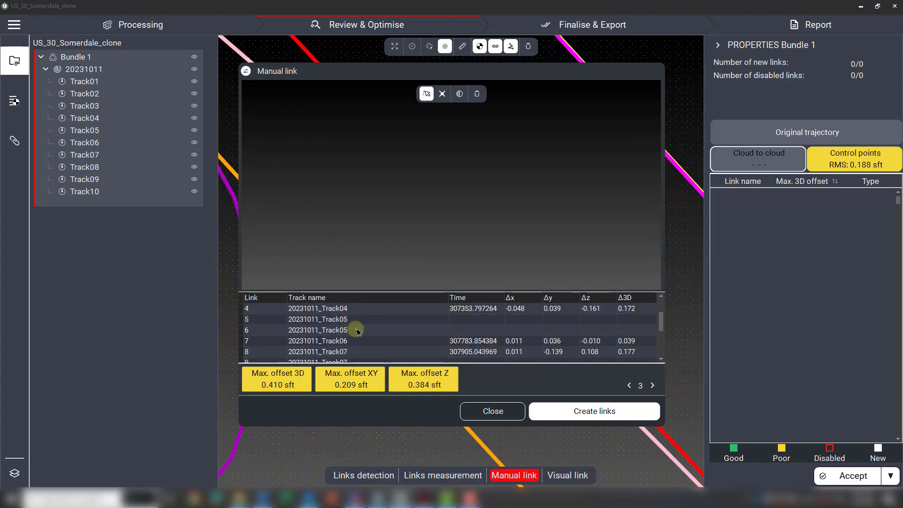
scroll(356, 330, down, 2)
scroll(470, 345, up, 3)
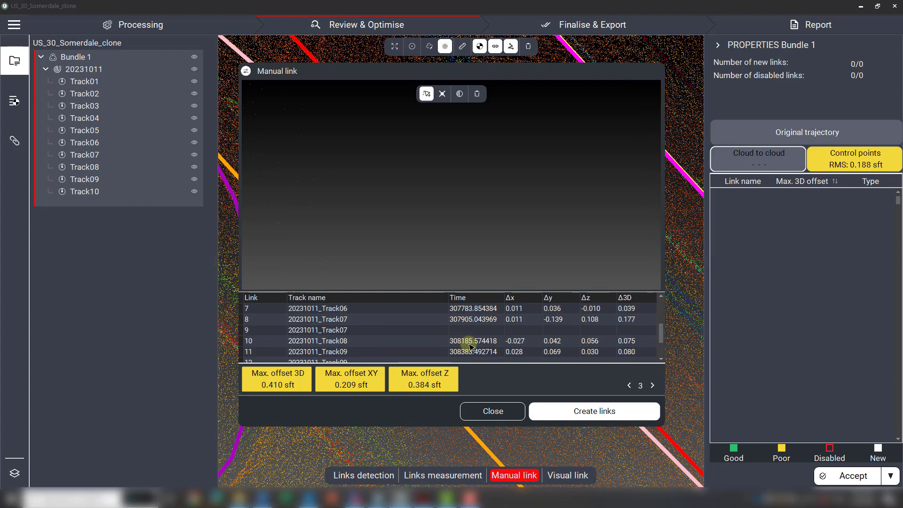
scroll(463, 342, down, 3)
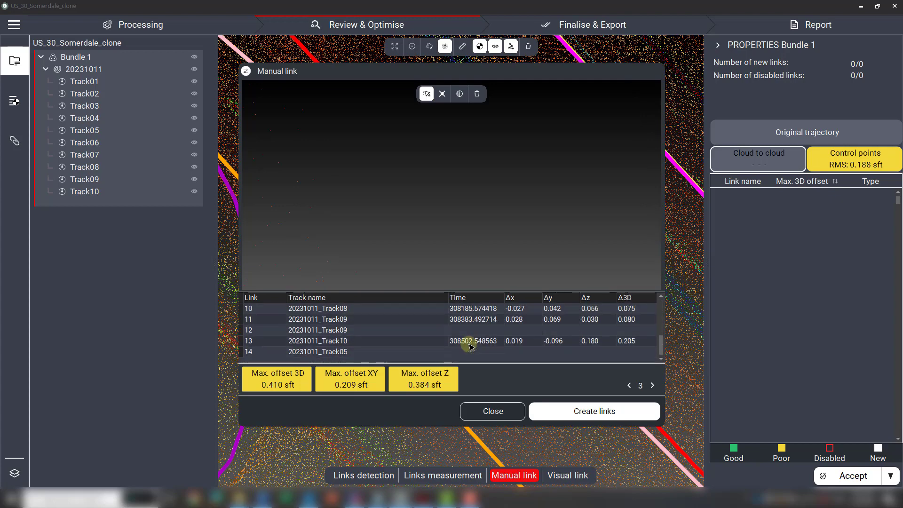
click(594, 412)
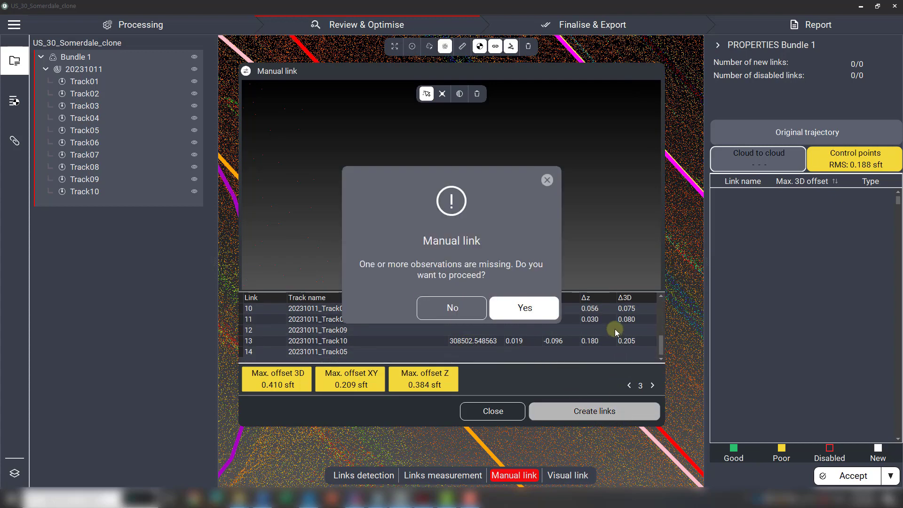
click(547, 313)
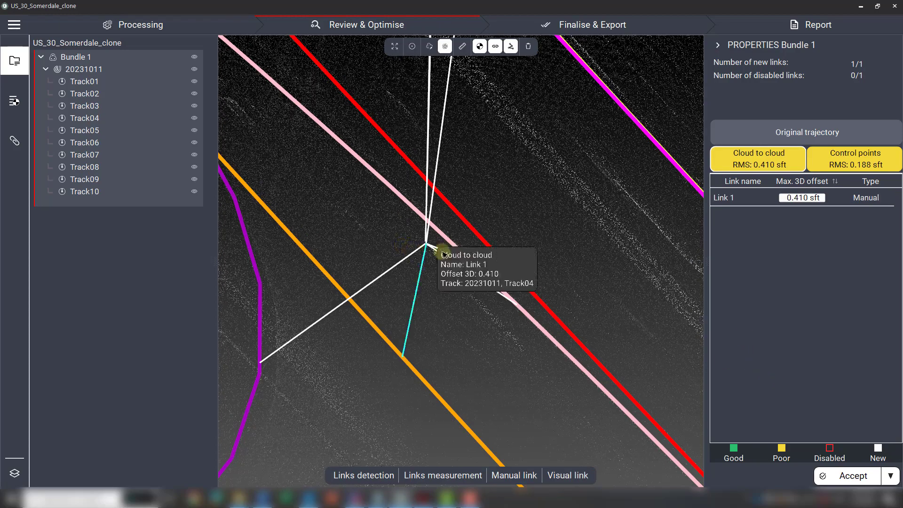
Examine the new manual link's connections to the tracks and its position among the control points around the intersection
scroll(478, 264, down, 7)
middle_drag(513, 238, 463, 253)
scroll(415, 300, up, 2)
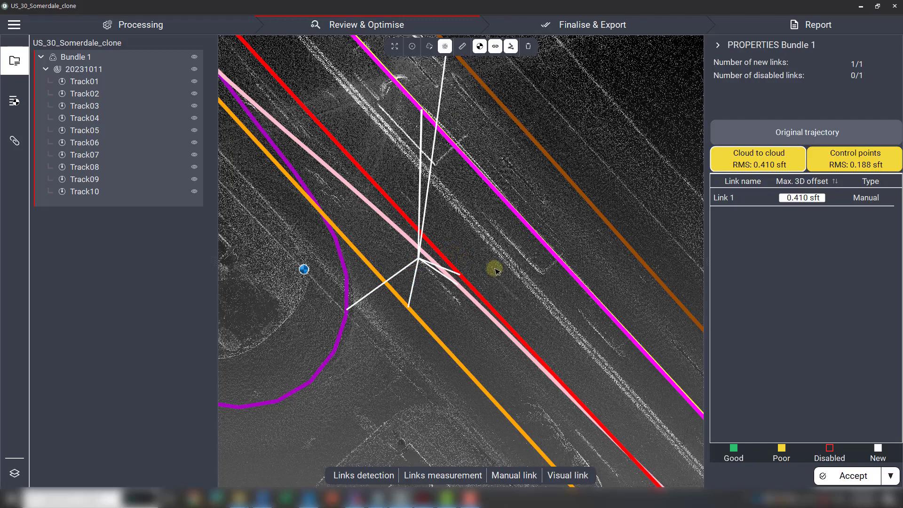
drag(494, 268, 396, 221)
scroll(398, 213, down, 1)
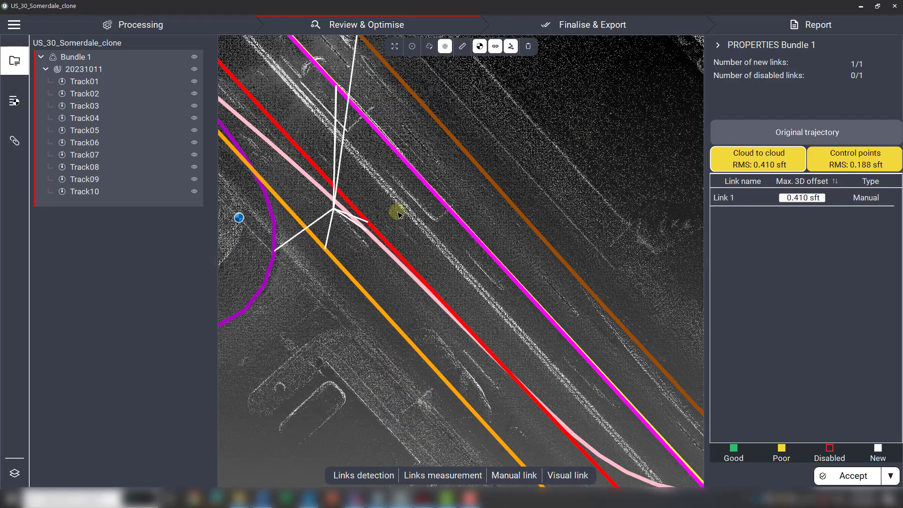
drag(487, 308, 341, 208)
scroll(340, 208, down, 5)
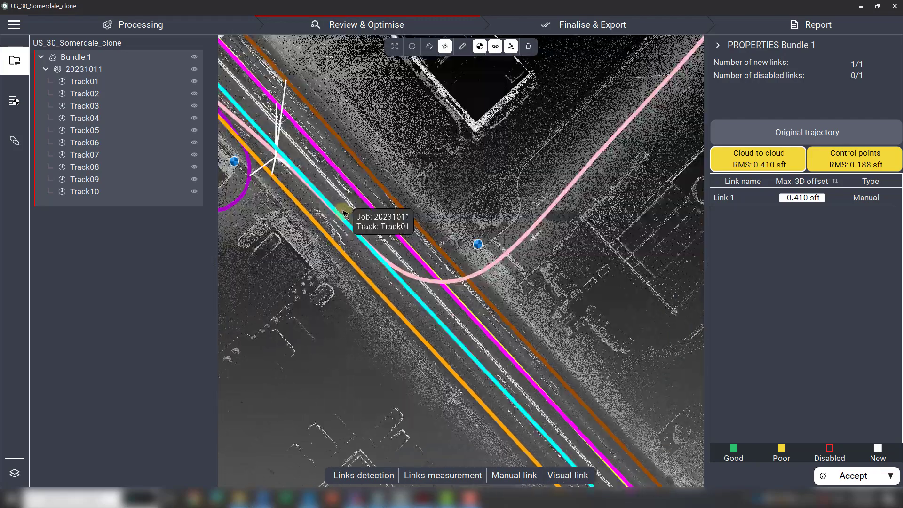
scroll(322, 191, down, 2)
drag(411, 291, 490, 314)
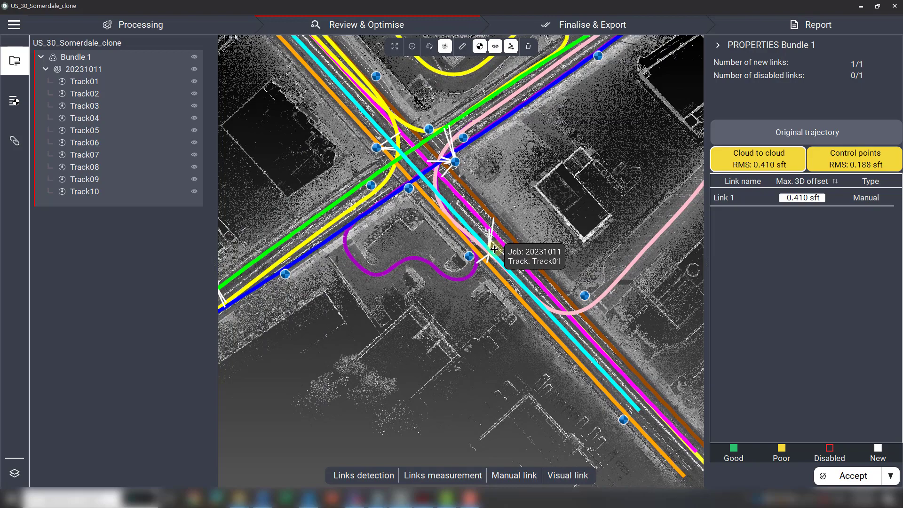
click(494, 249)
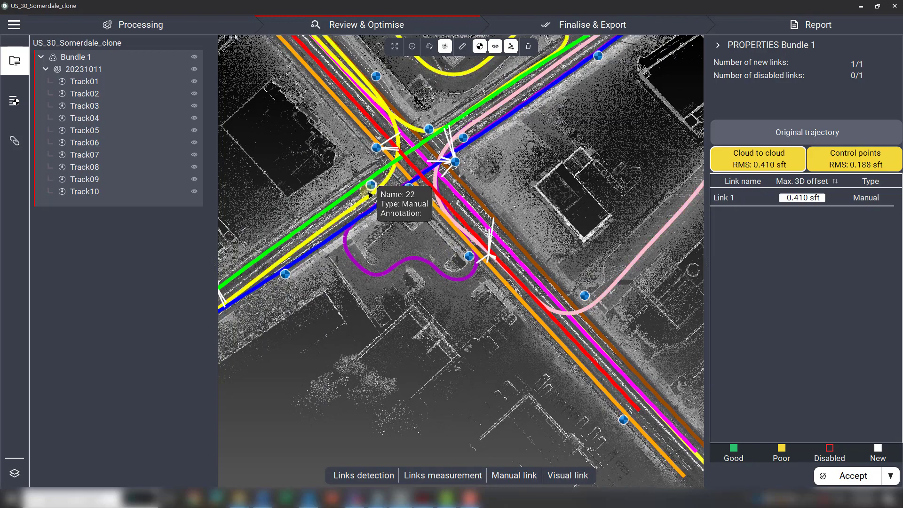
Examine Link 1's connections to the tracks and the point cloud around the intersection and along Track03
scroll(366, 200, up, 5)
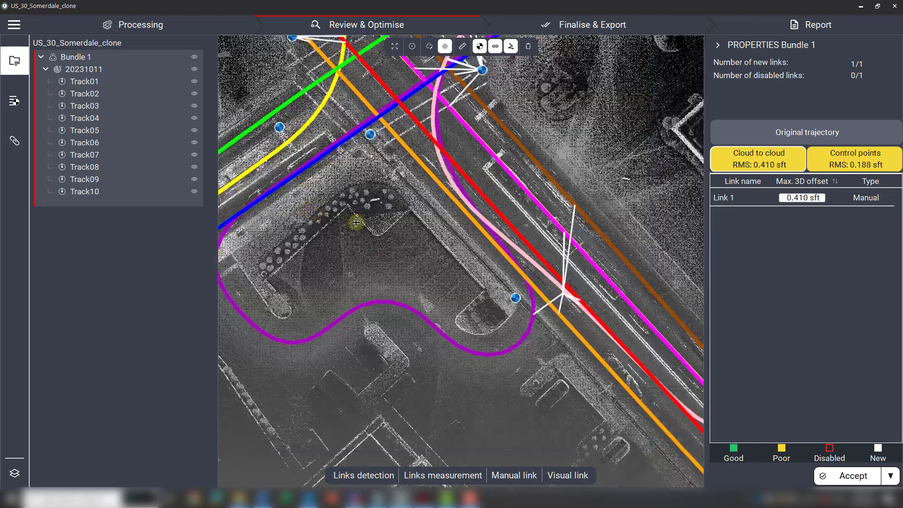
drag(356, 222, 322, 208)
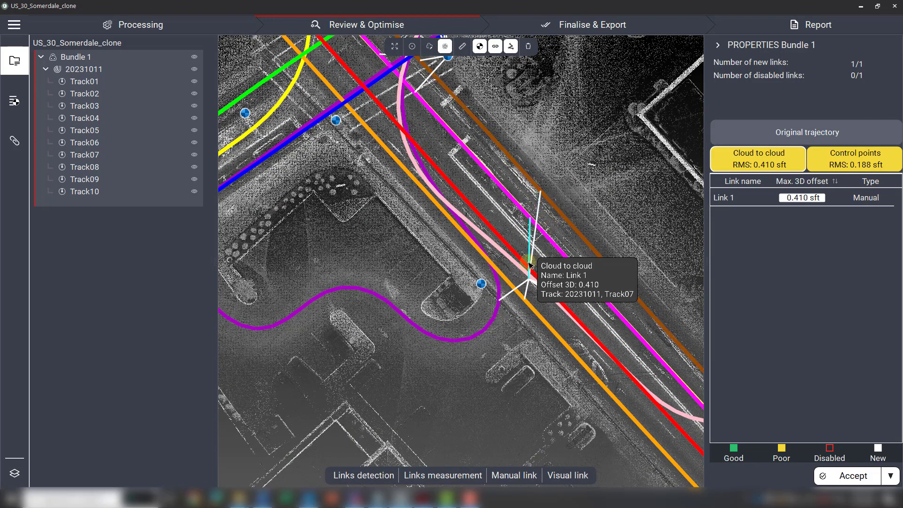
middle_drag(506, 158, 625, 322)
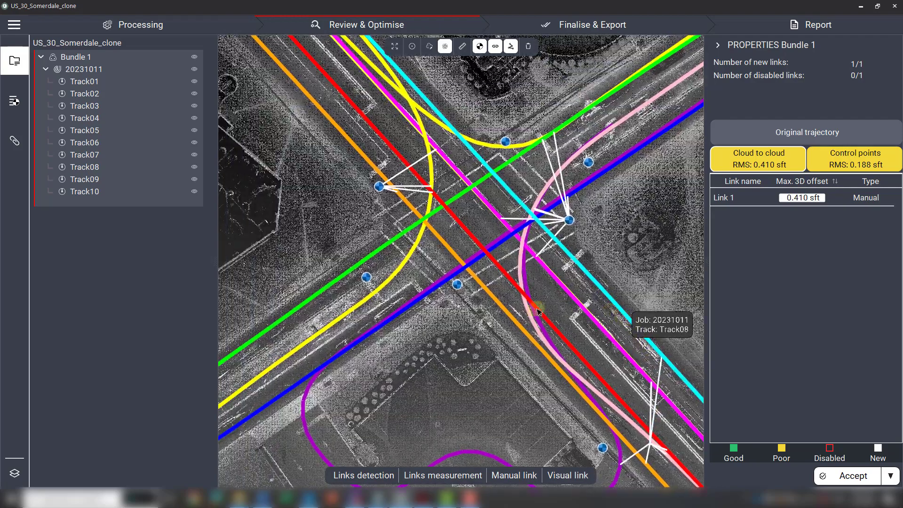
middle_drag(375, 314, 541, 305)
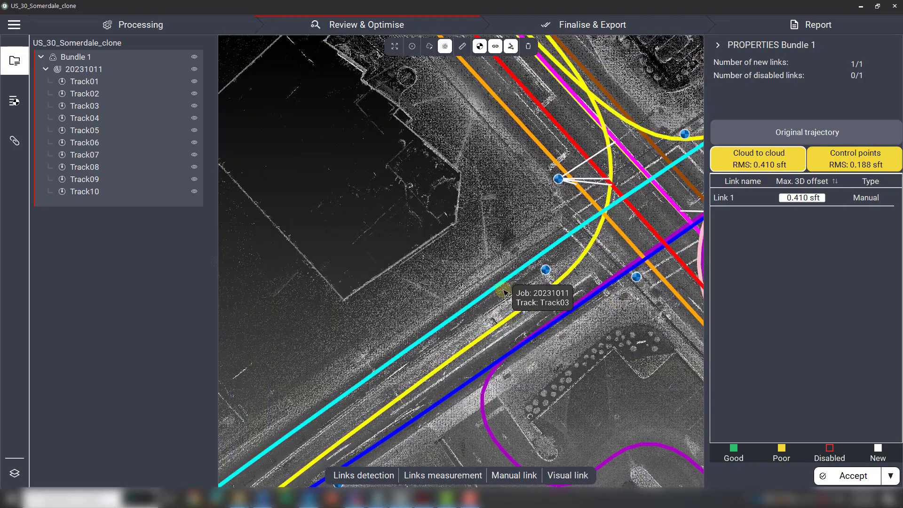
scroll(500, 237, up, 3)
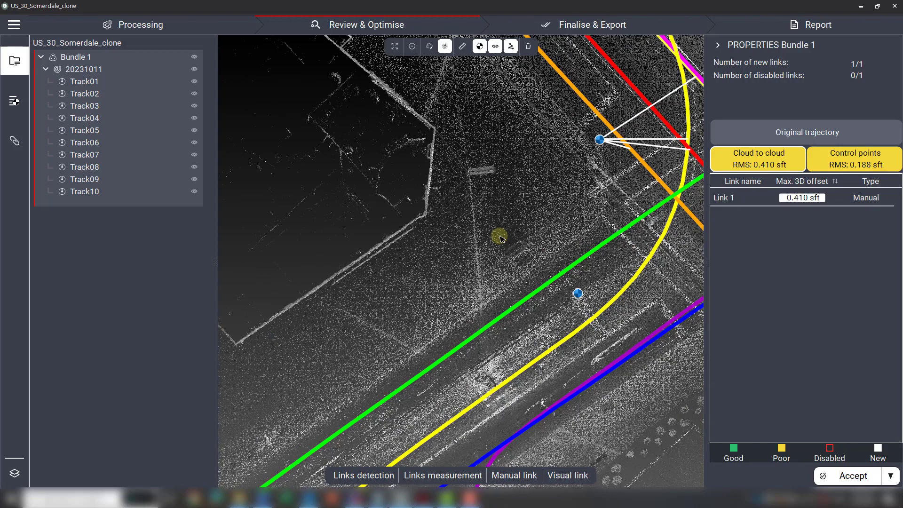
scroll(439, 221, up, 2)
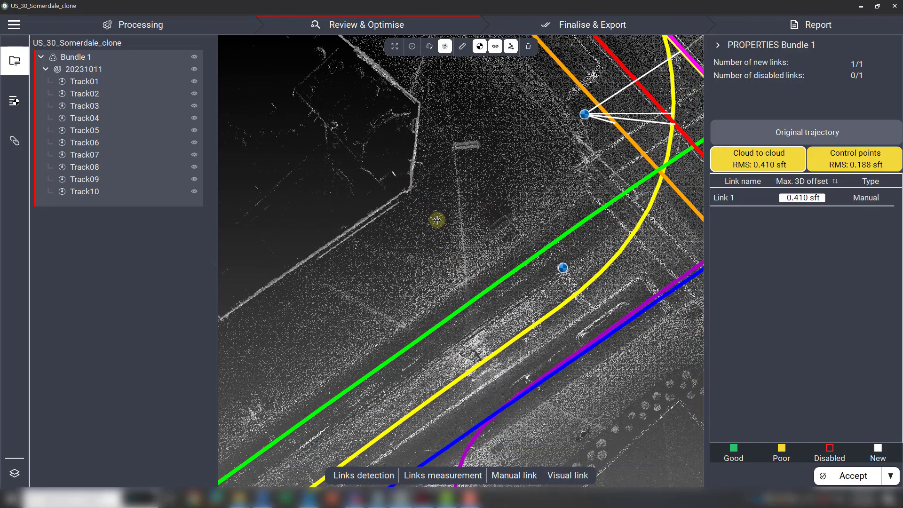
scroll(456, 119, up, 2)
scroll(441, 135, down, 4)
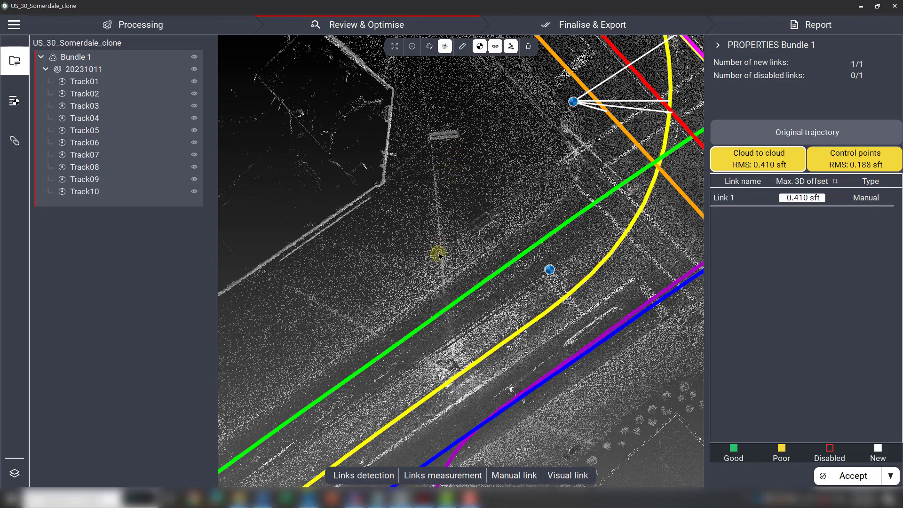
Search the point cloud beside Track02 and around the planted car-park island for a distinct feature to link
drag(437, 253, 574, 134)
drag(437, 245, 436, 98)
drag(489, 187, 409, 312)
drag(476, 342, 485, 196)
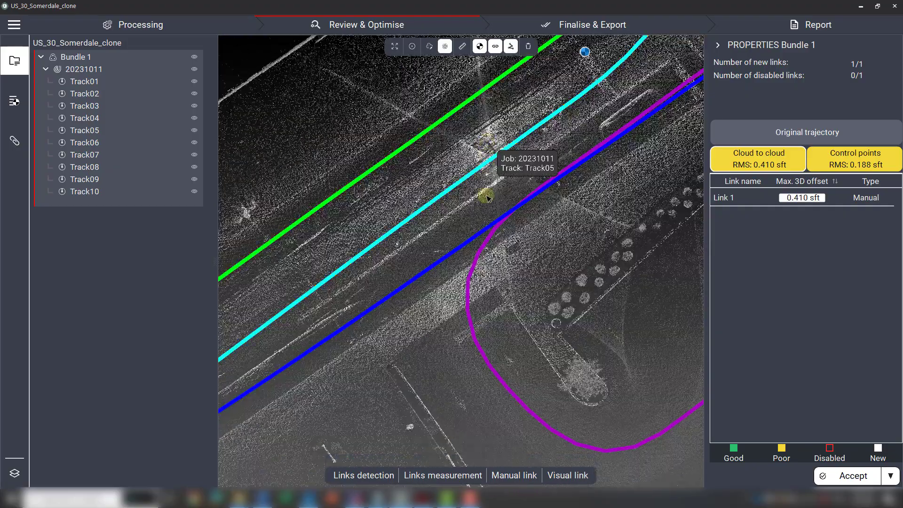
scroll(505, 310, up, 2)
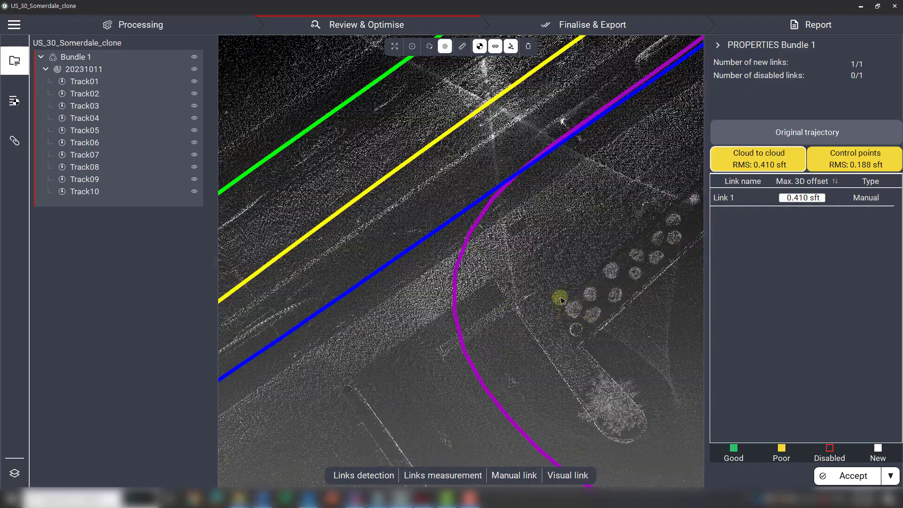
scroll(521, 258, up, 2)
drag(583, 383, 489, 322)
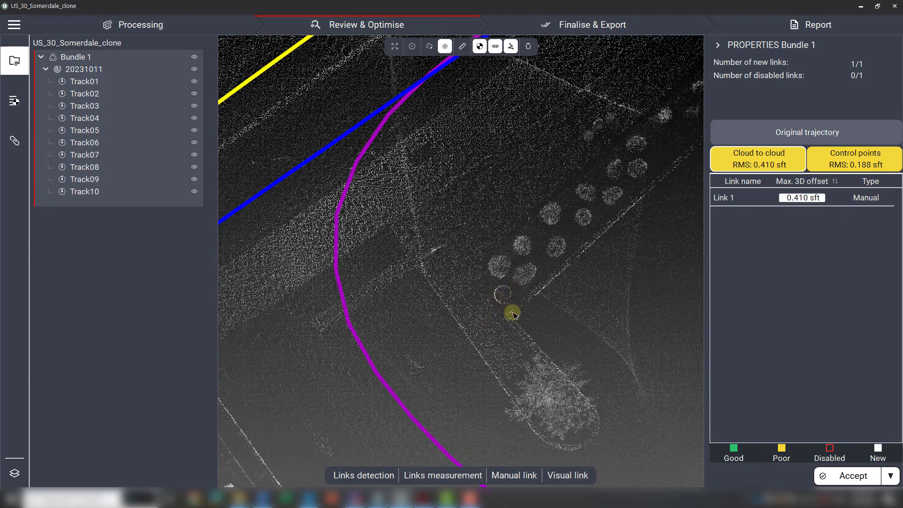
scroll(502, 297, up, 2)
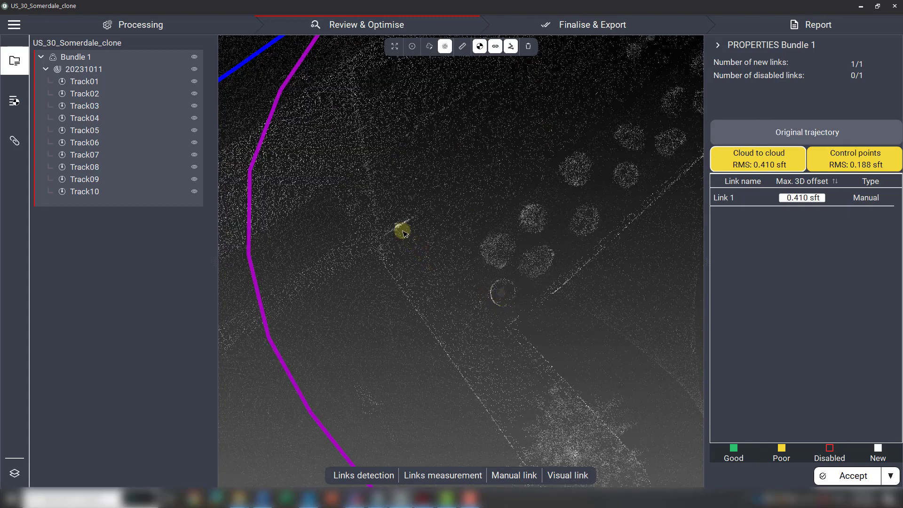
scroll(404, 232, up, 2)
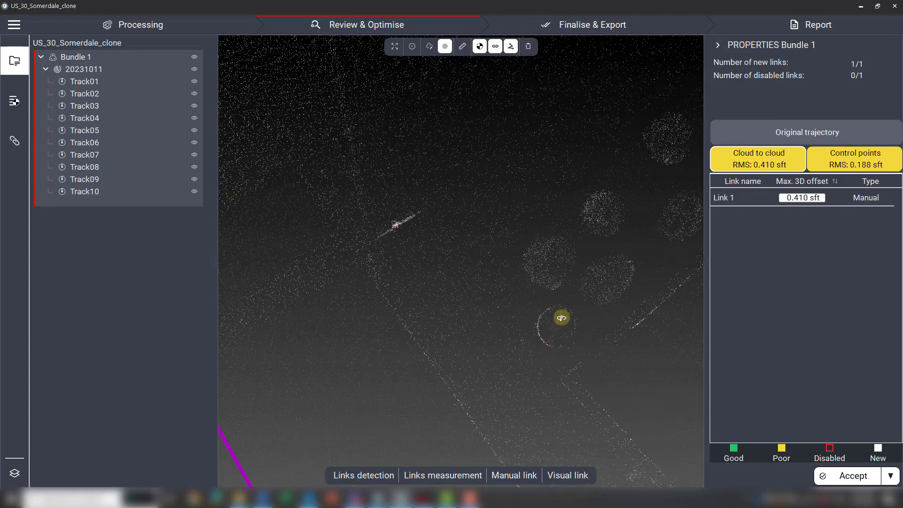
scroll(537, 326, down, 2)
Switch to the 3D view and examine the vertical features standing on both sides of the road along Track02 and Track03
click(15, 473)
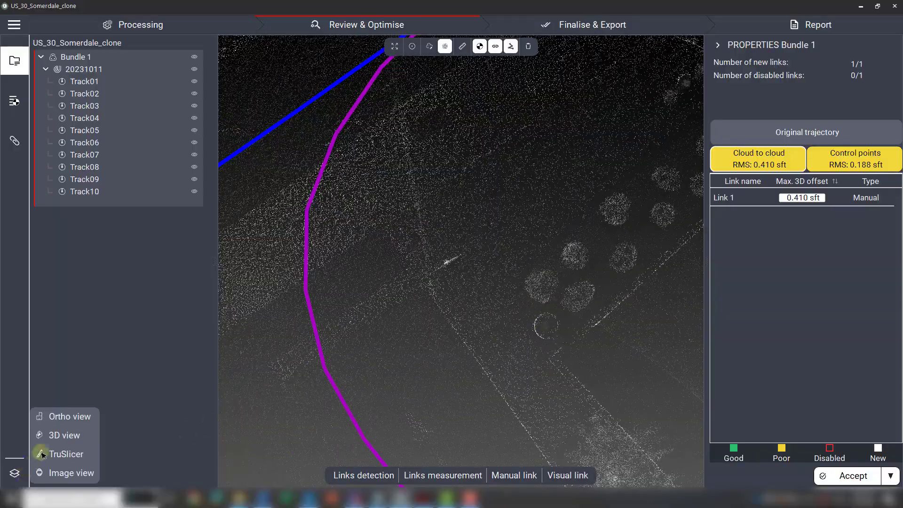
click(55, 441)
drag(500, 322, 527, 296)
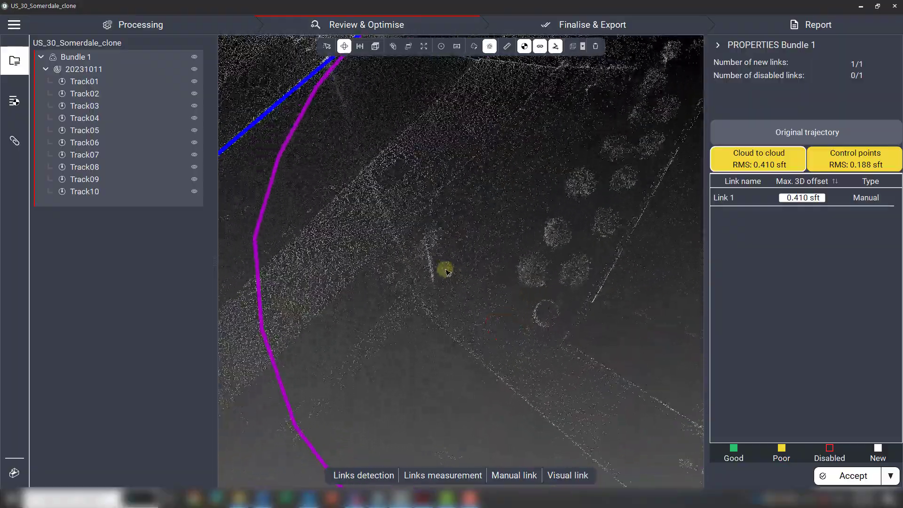
scroll(458, 280, down, 5)
middle_drag(460, 284, 663, 314)
scroll(449, 298, down, 2)
middle_drag(410, 305, 497, 322)
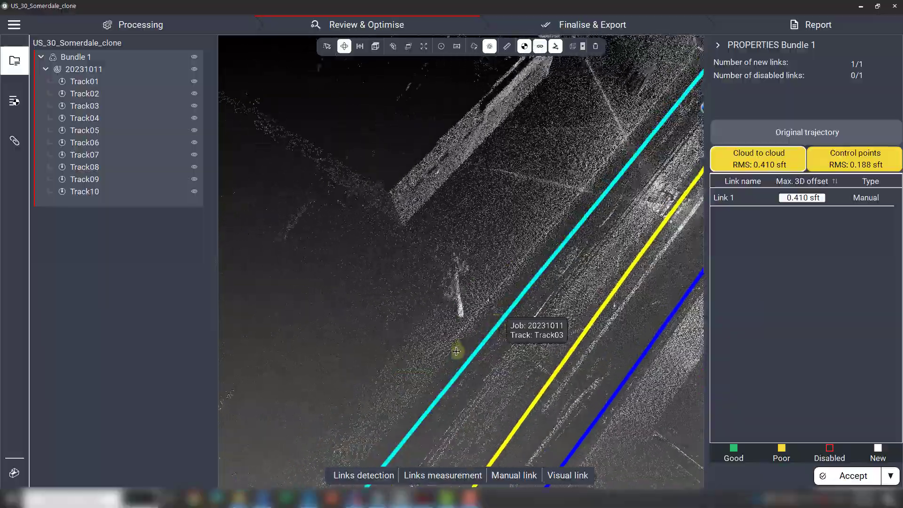
middle_drag(456, 351, 425, 397)
drag(472, 311, 427, 309)
middle_drag(427, 308, 519, 181)
scroll(513, 273, down, 2)
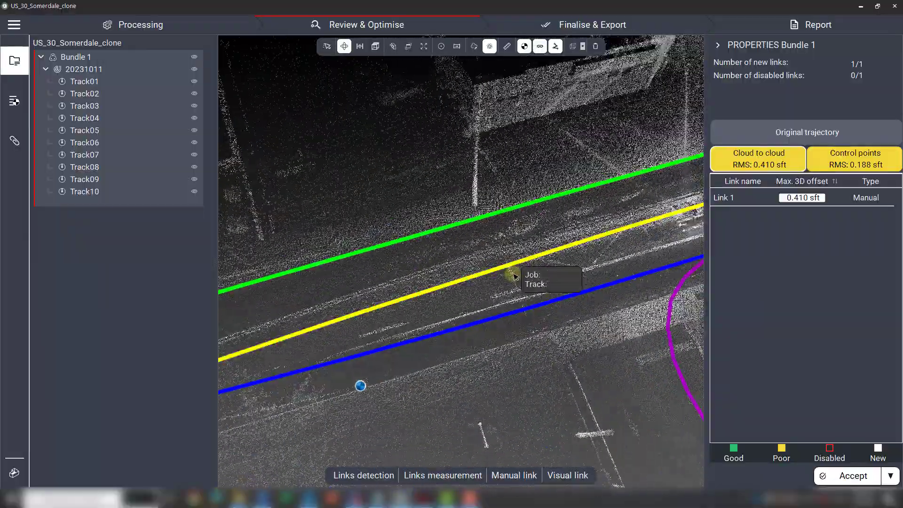
scroll(513, 275, down, 3)
middle_drag(566, 284, 421, 295)
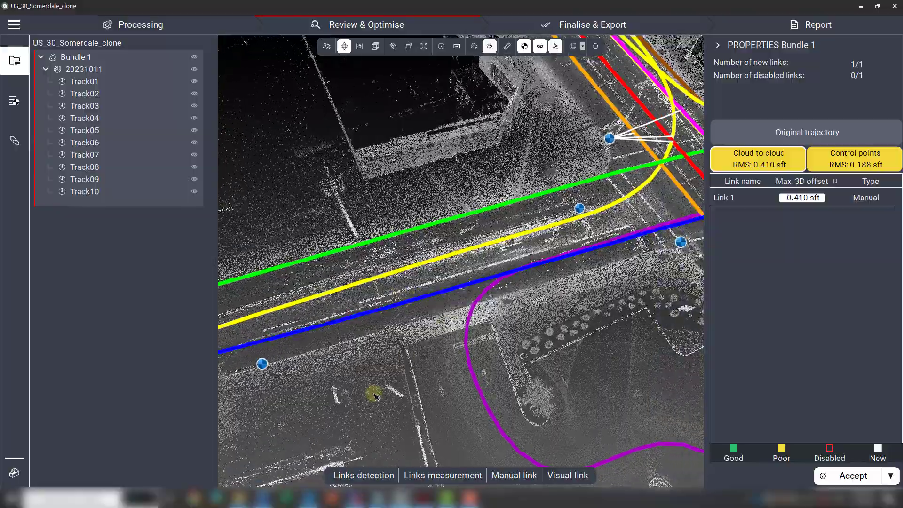
Preview a visual link at the pole base near the car-park edge, compare Track01 with Track02 from above, and close it without creating links
drag(375, 396, 454, 330)
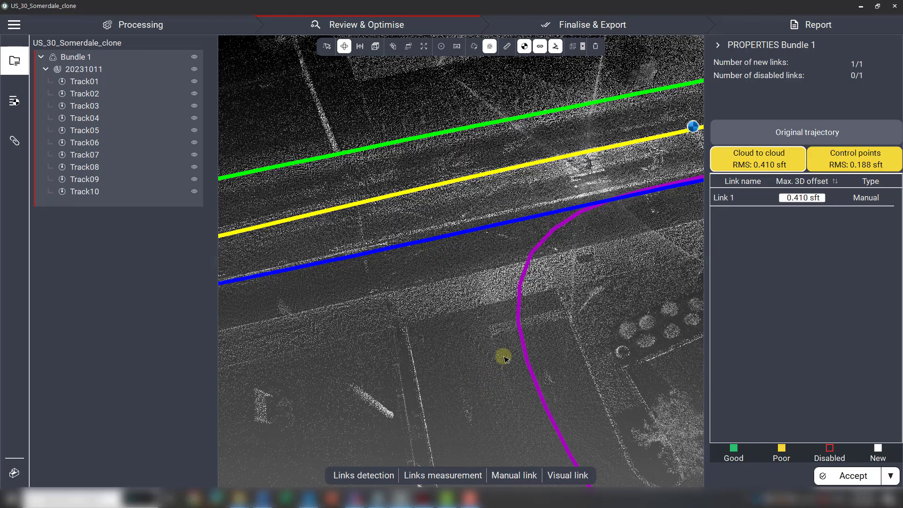
drag(420, 366, 346, 294)
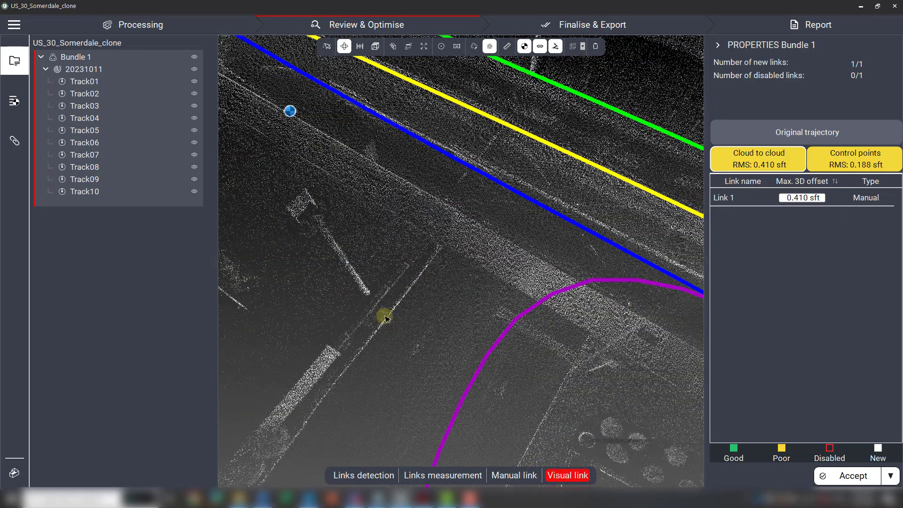
click(370, 294)
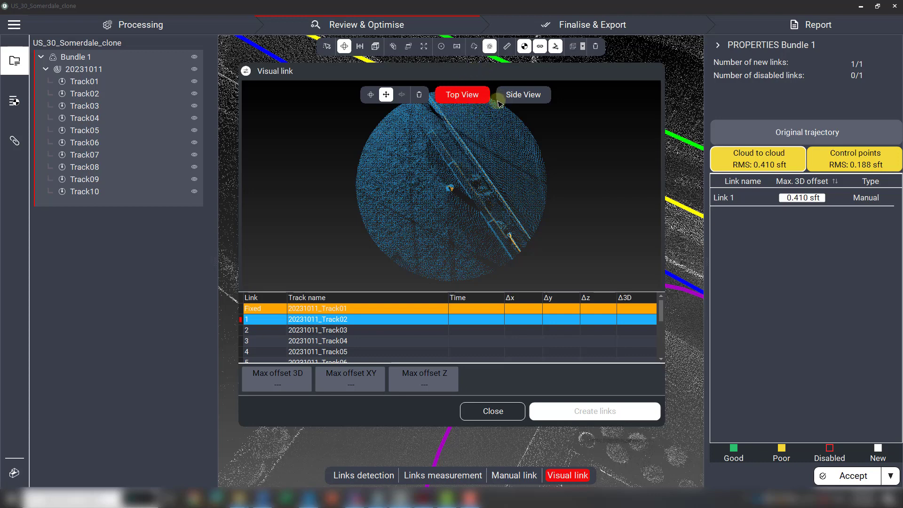
scroll(452, 189, up, 5)
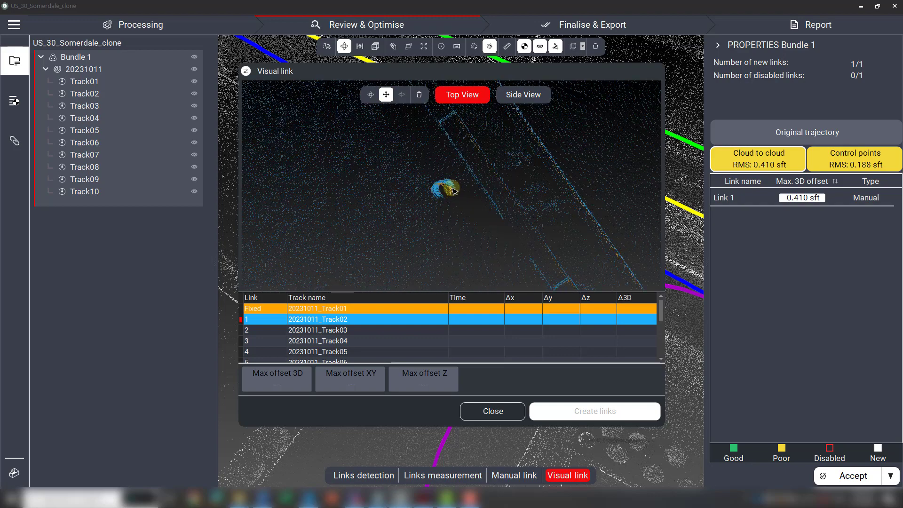
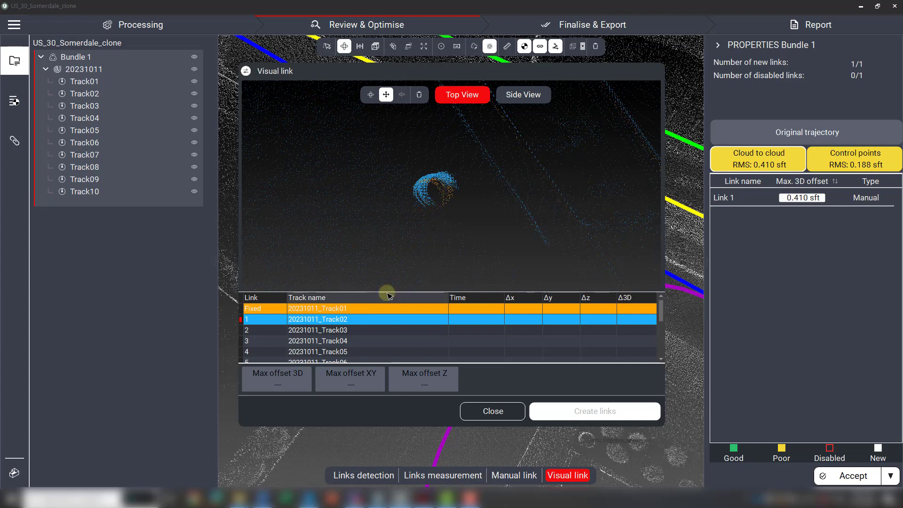
click(487, 405)
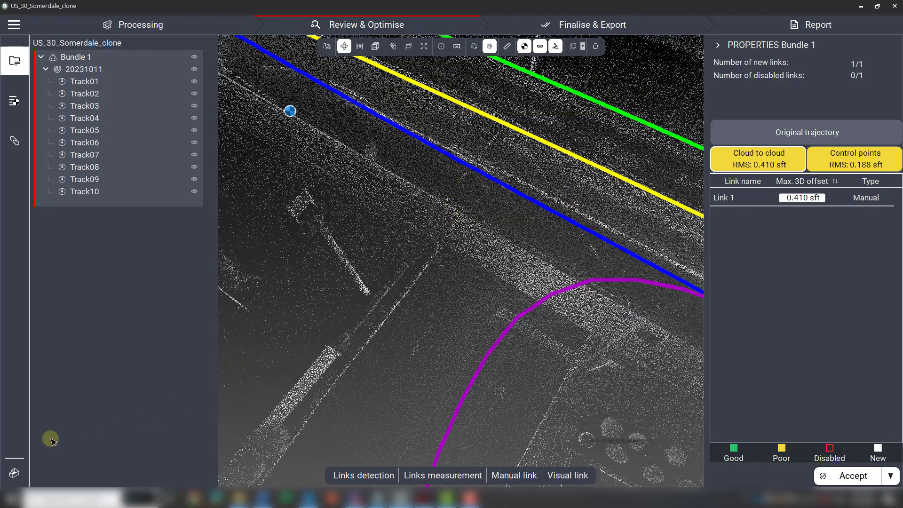
Return to the ortho view and display the original trajectory's estimated uncertainty levels on the tracks
mouse_move(15, 470)
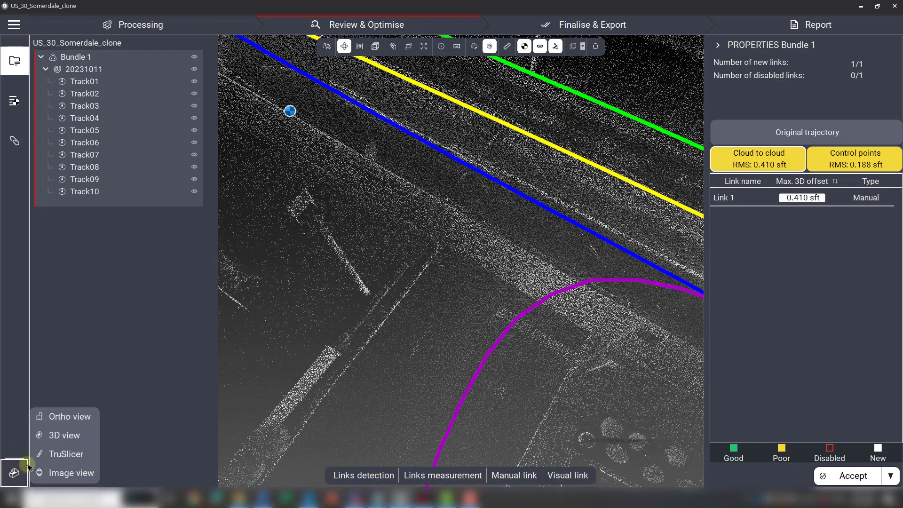
click(59, 418)
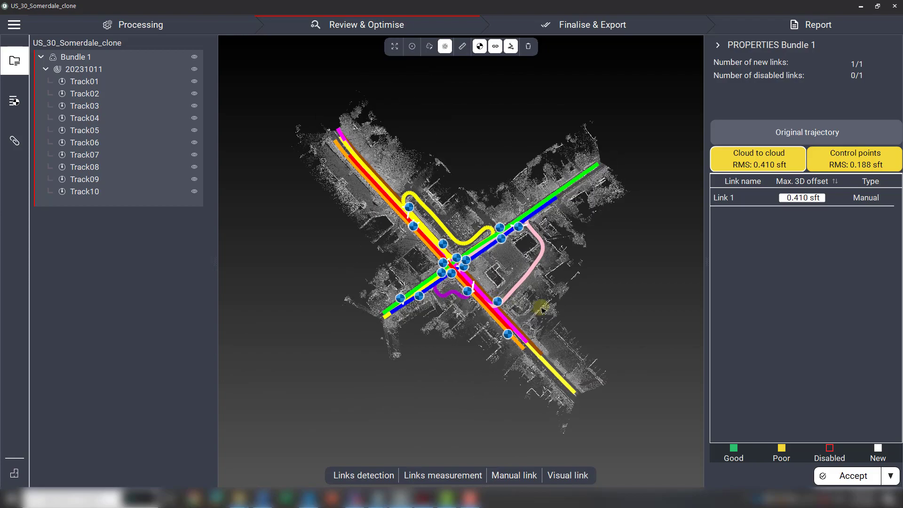
scroll(541, 308, up, 6)
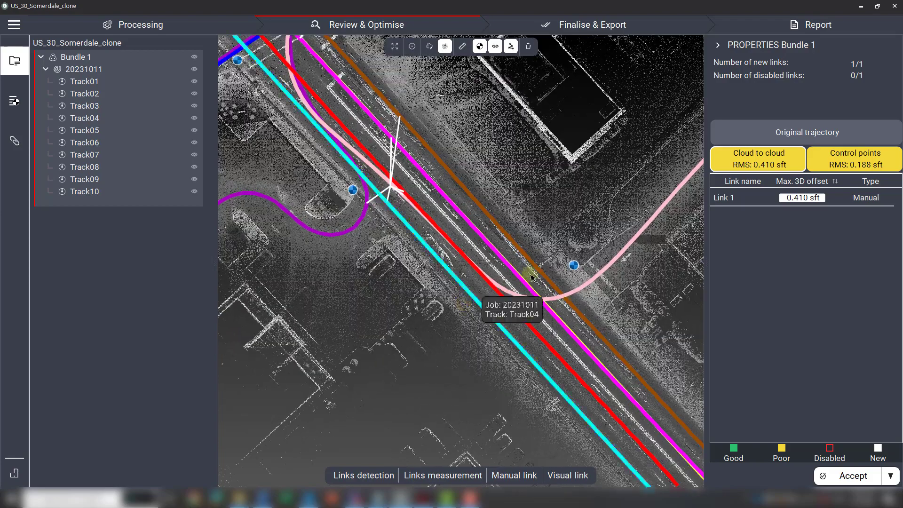
click(815, 131)
click(815, 133)
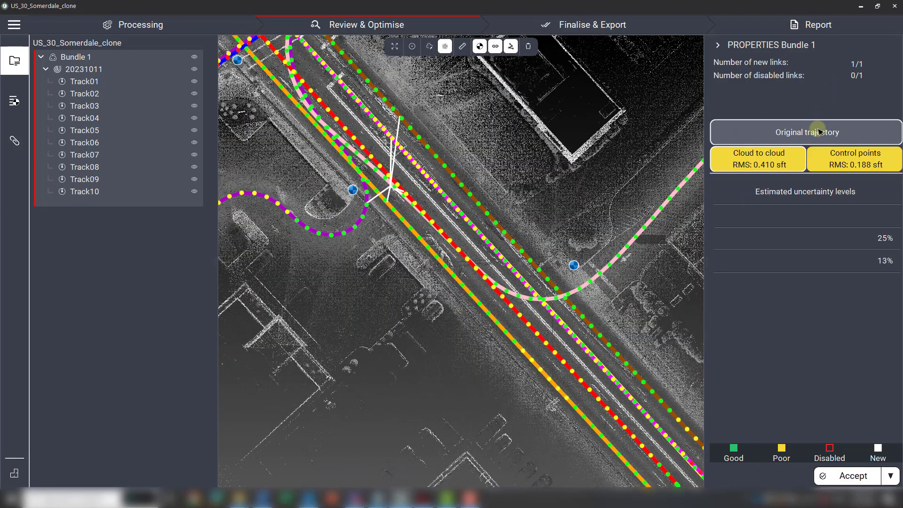
Examine the trajectory uncertainty levels across the intersection and along Track02 and Track03 near the control points
drag(408, 154, 614, 176)
drag(494, 203, 680, 197)
scroll(470, 180, down, 5)
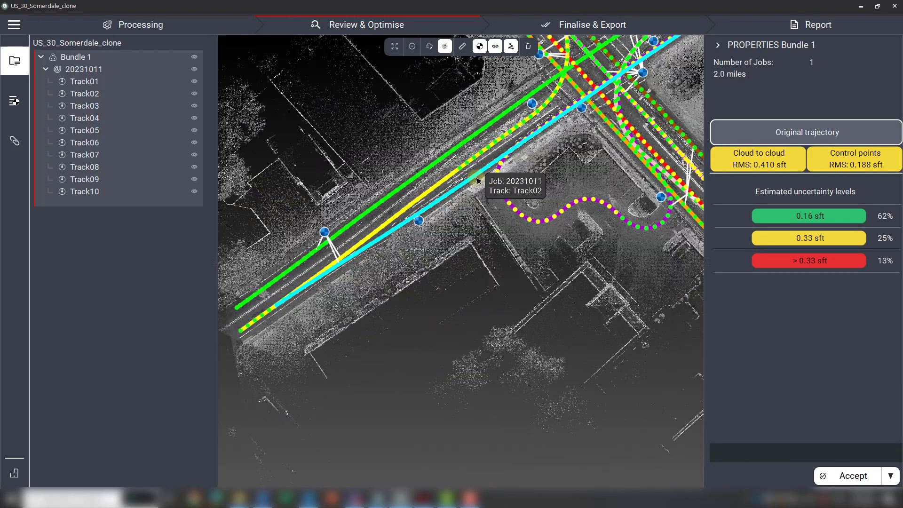
drag(439, 292, 428, 316)
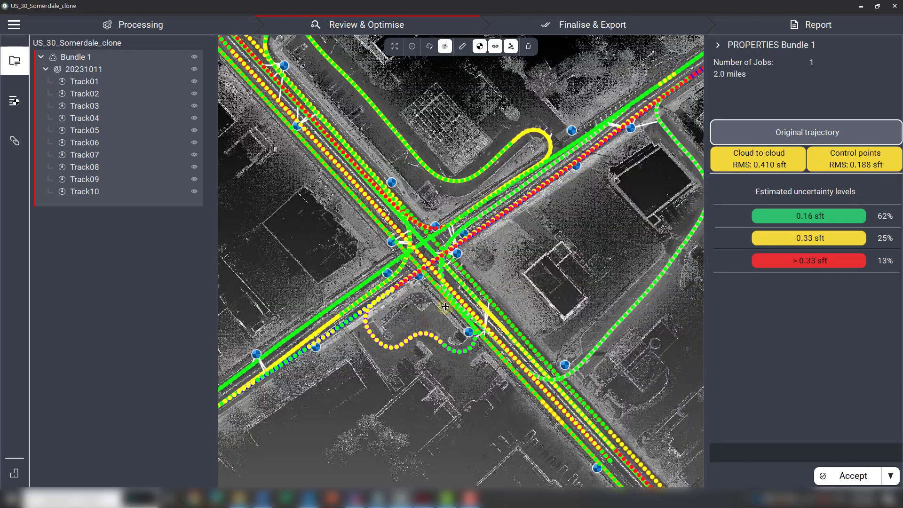
scroll(445, 306, up, 8)
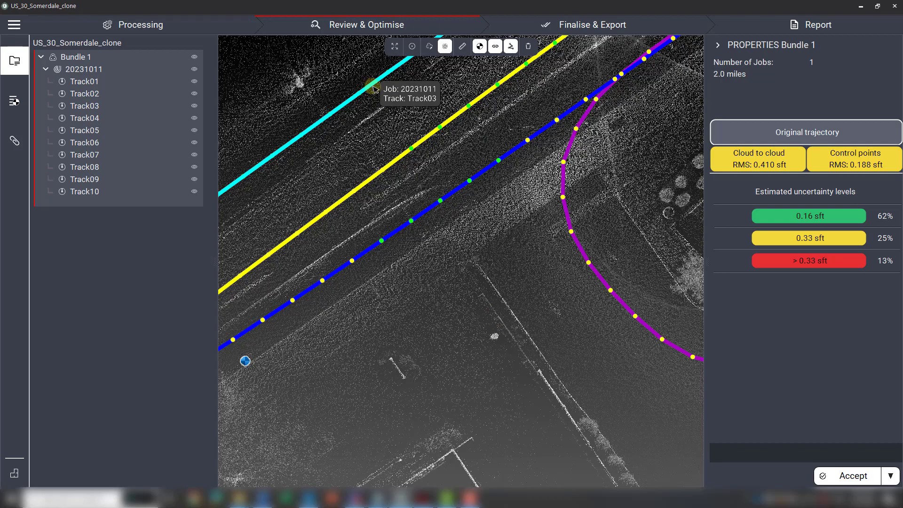
scroll(510, 218, down, 2)
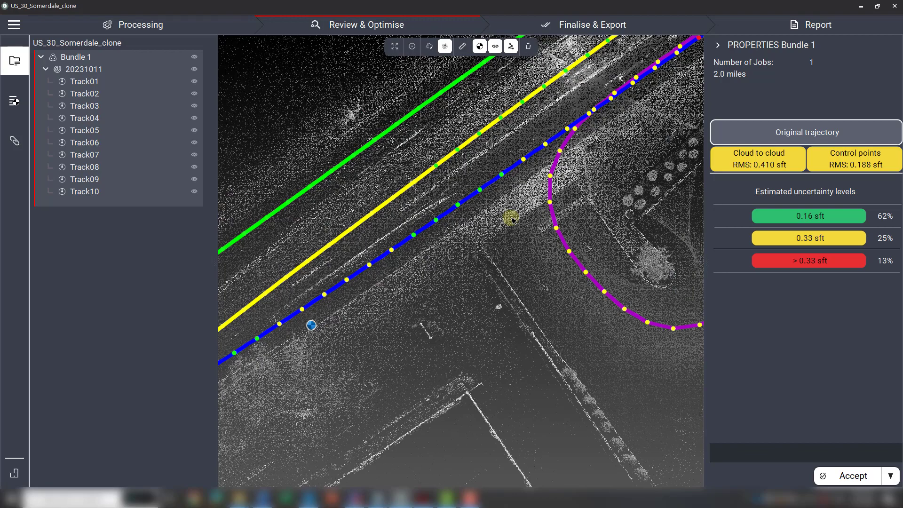
scroll(512, 219, down, 4)
middle_drag(515, 202, 541, 239)
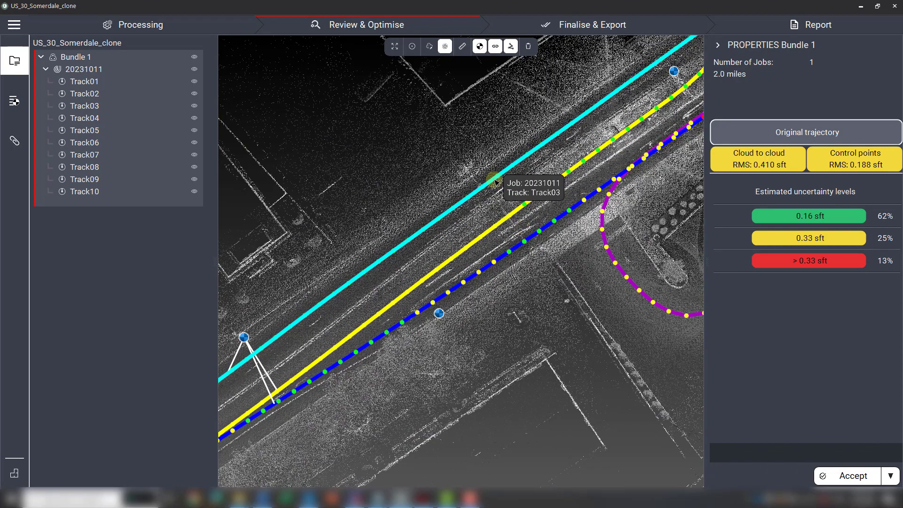
scroll(548, 236, up, 3)
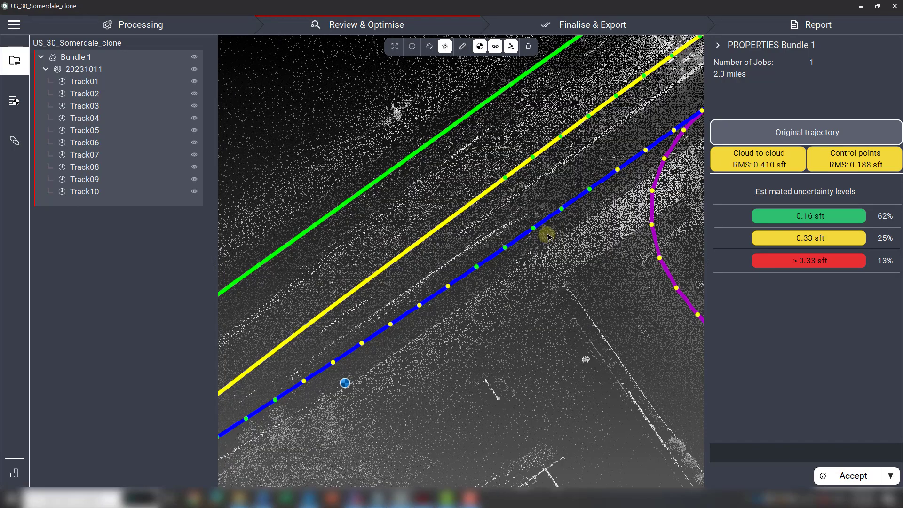
scroll(548, 236, up, 2)
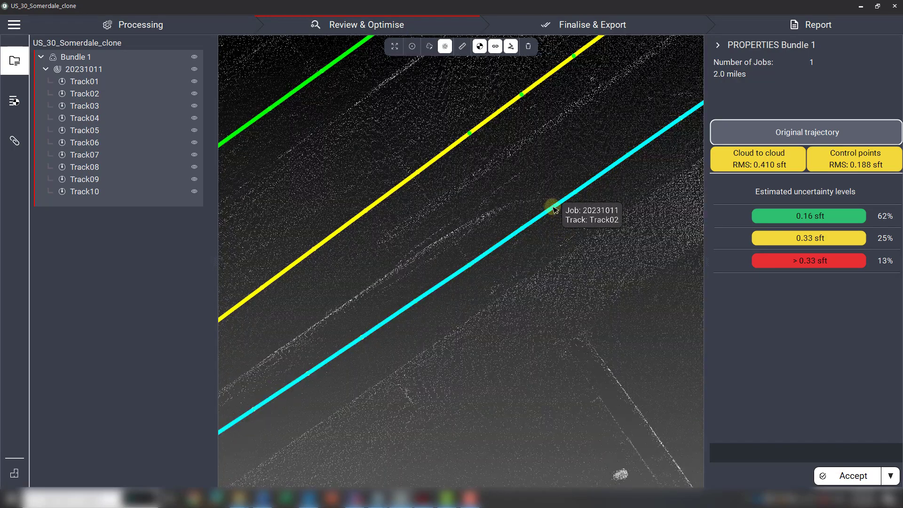
drag(569, 227, 429, 208)
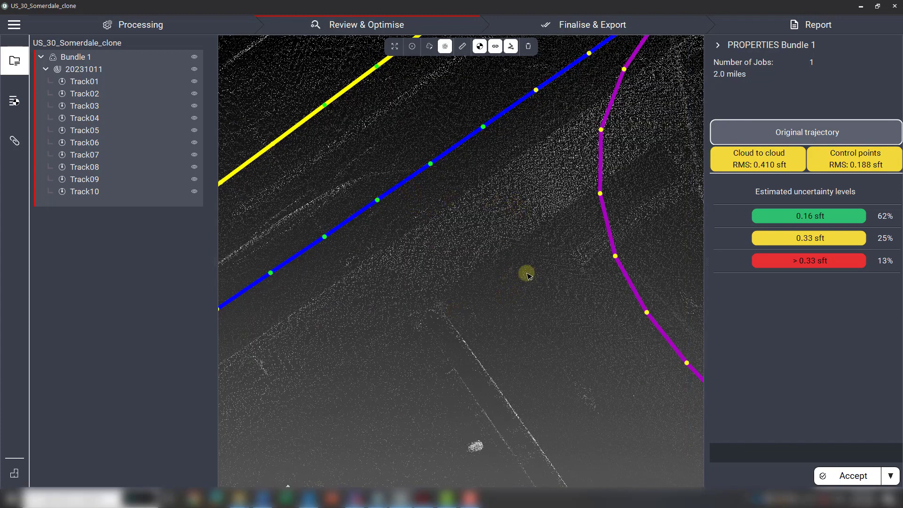
Show the cloud-to-cloud link results and switch to the 3D view of the kerb near the car-park edge
click(770, 165)
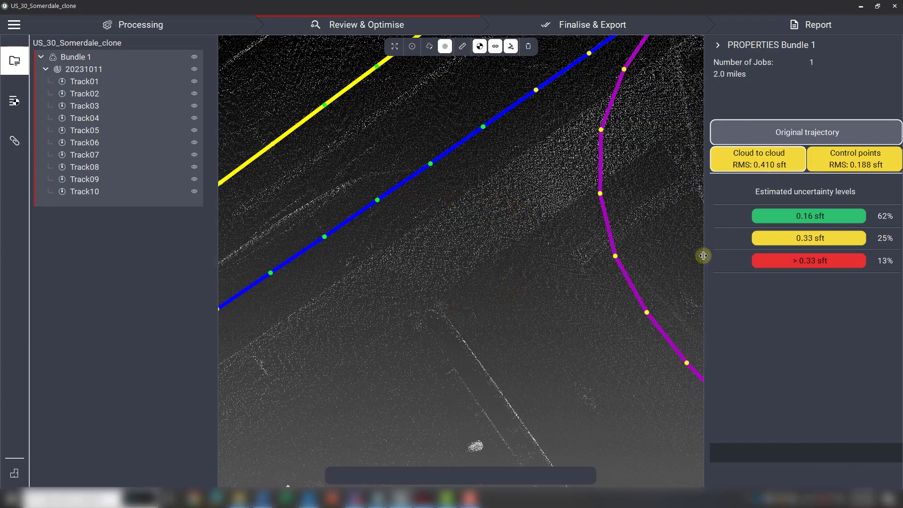
click(16, 464)
click(69, 433)
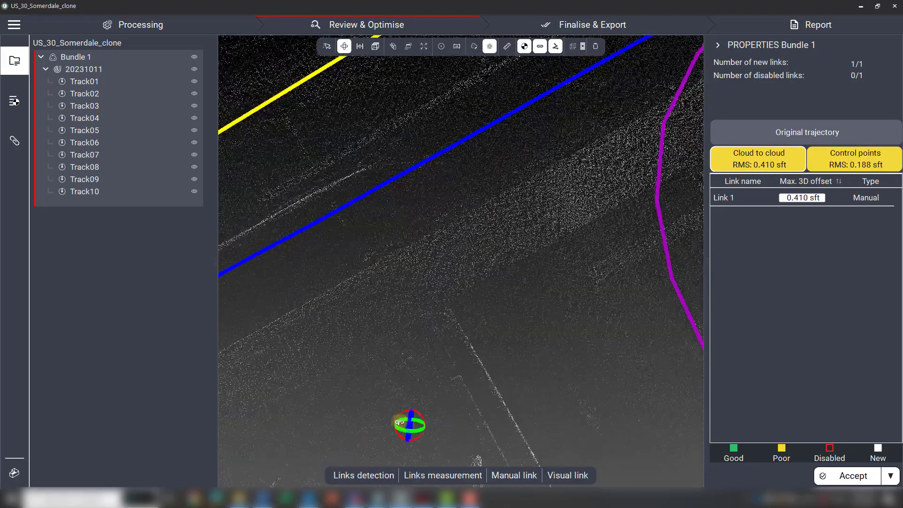
drag(399, 423, 372, 329)
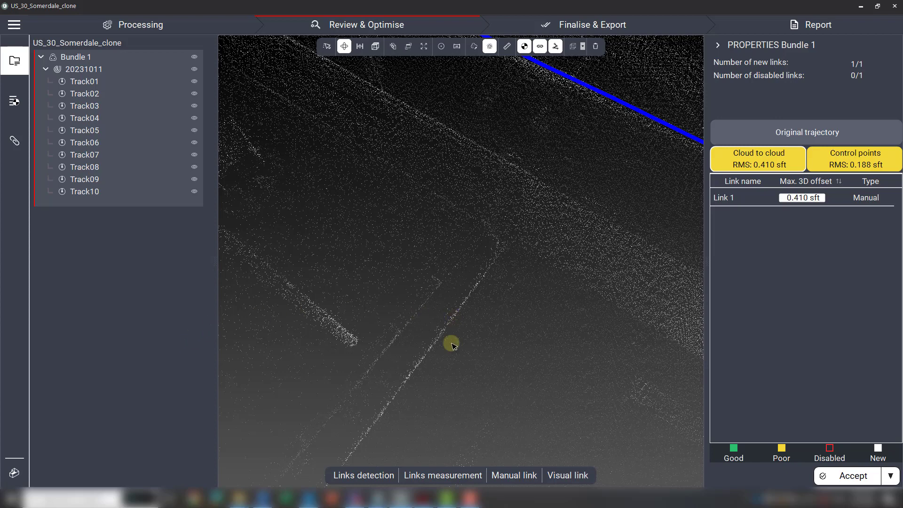
Start a visual link at the pole base, set Track02 as the fixed point cloud, and align Track01 with it in top view
click(566, 478)
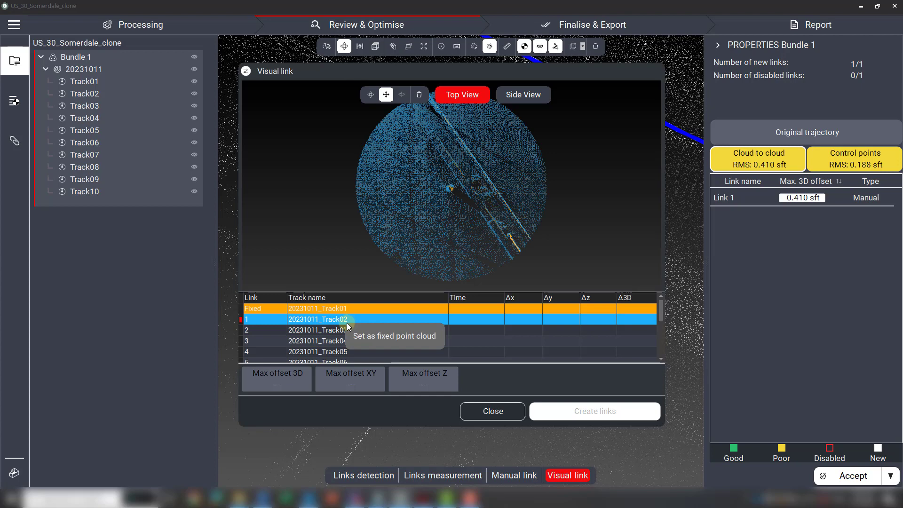
click(379, 341)
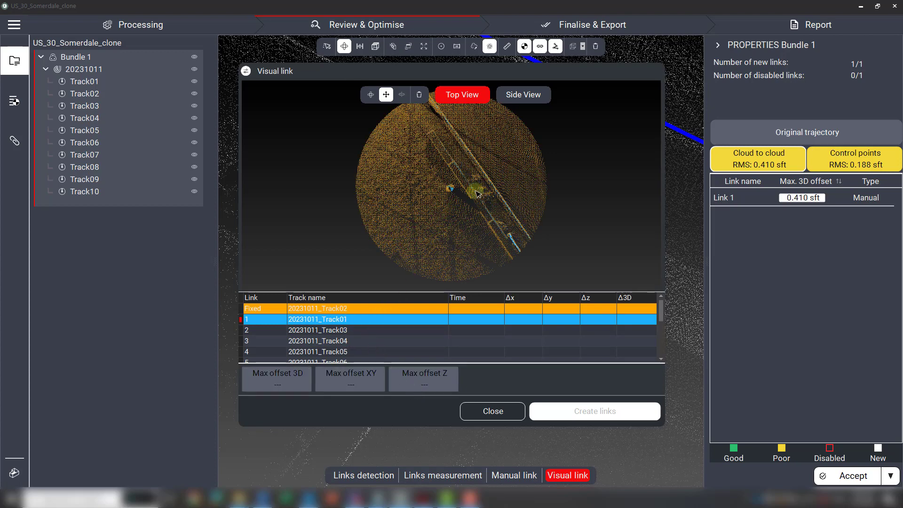
scroll(454, 181, up, 10)
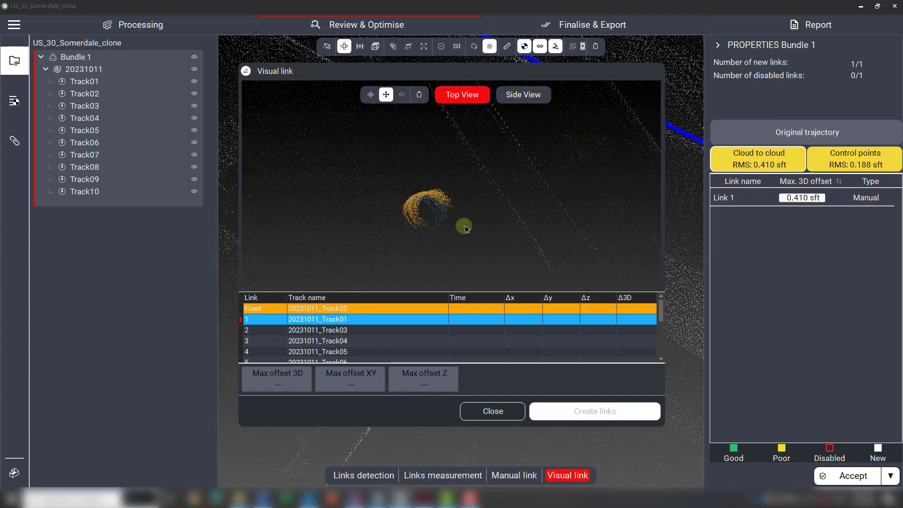
scroll(442, 221, up, 3)
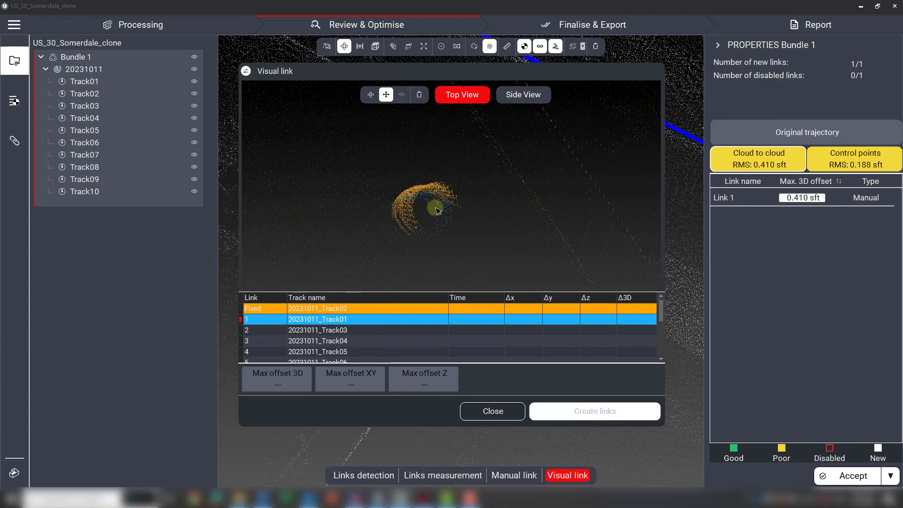
scroll(467, 244, down, 1)
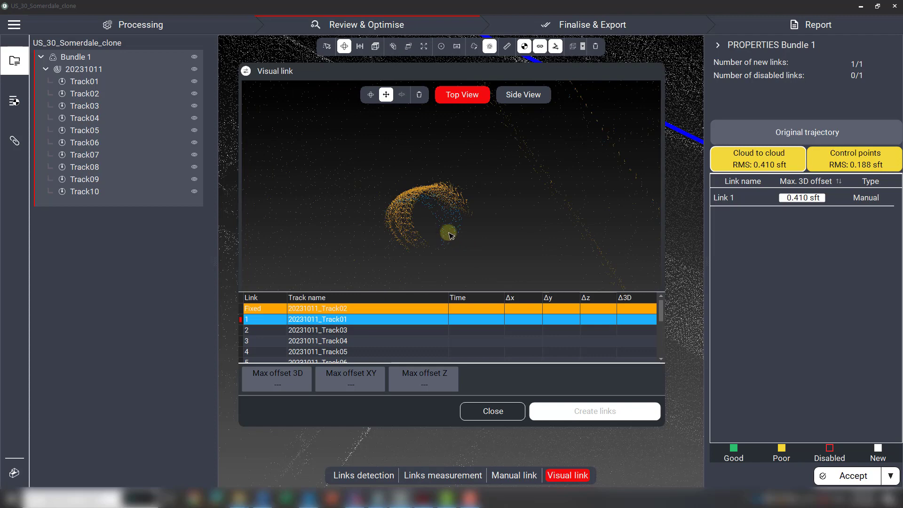
scroll(454, 242, down, 1)
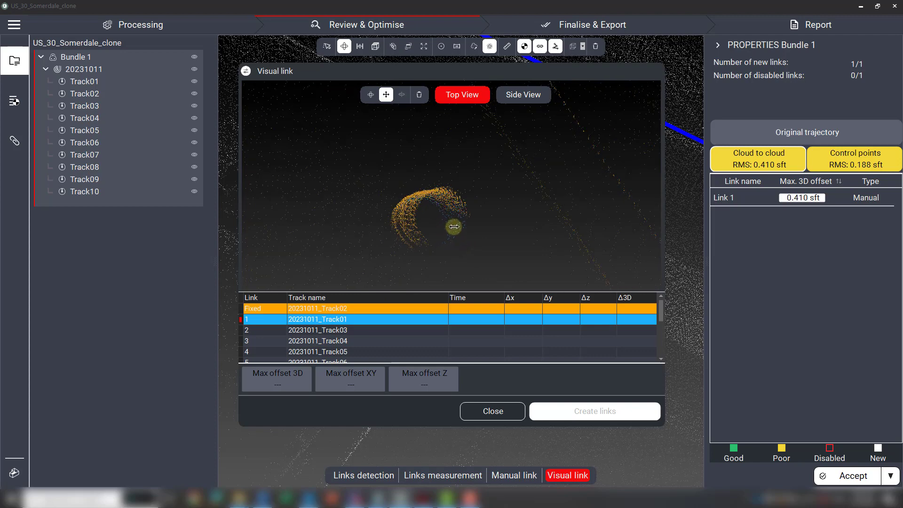
click(453, 229)
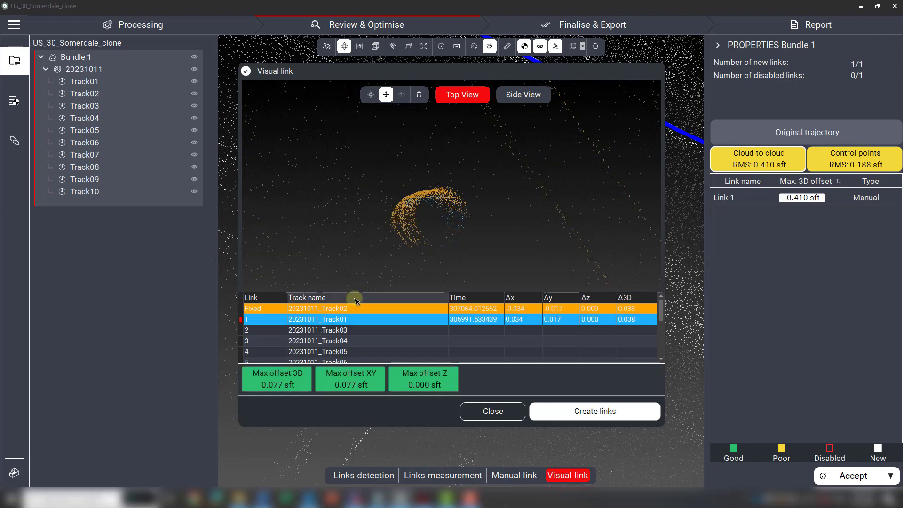
Align the Track03 point cloud with the Track02 pole outline in the top view
click(338, 331)
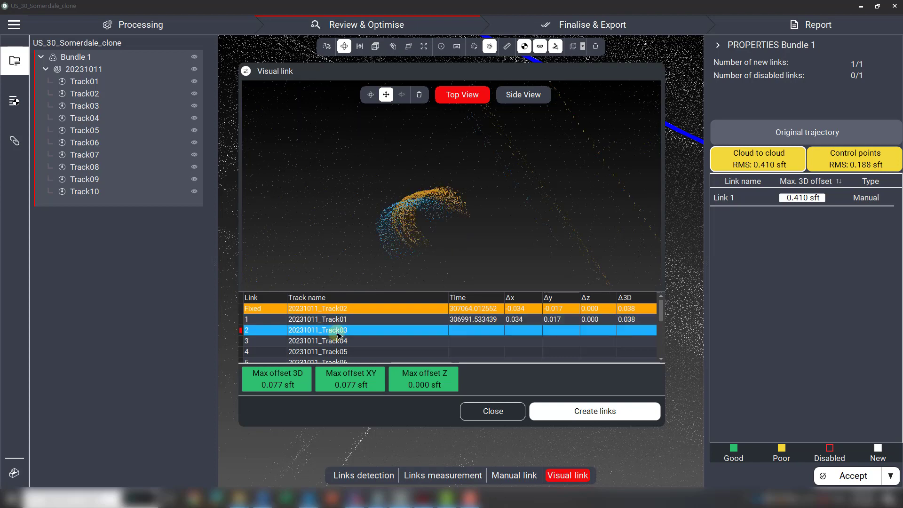
drag(431, 233, 341, 210)
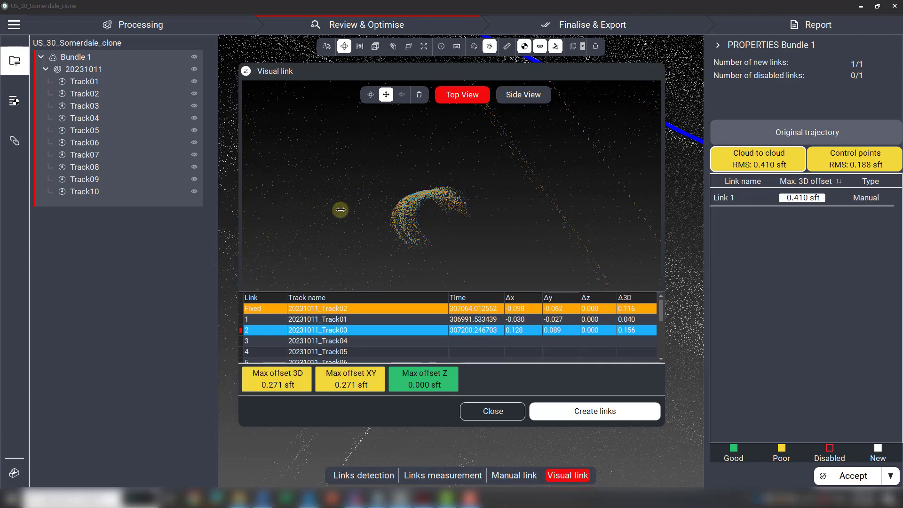
click(370, 95)
drag(355, 178, 403, 150)
click(386, 95)
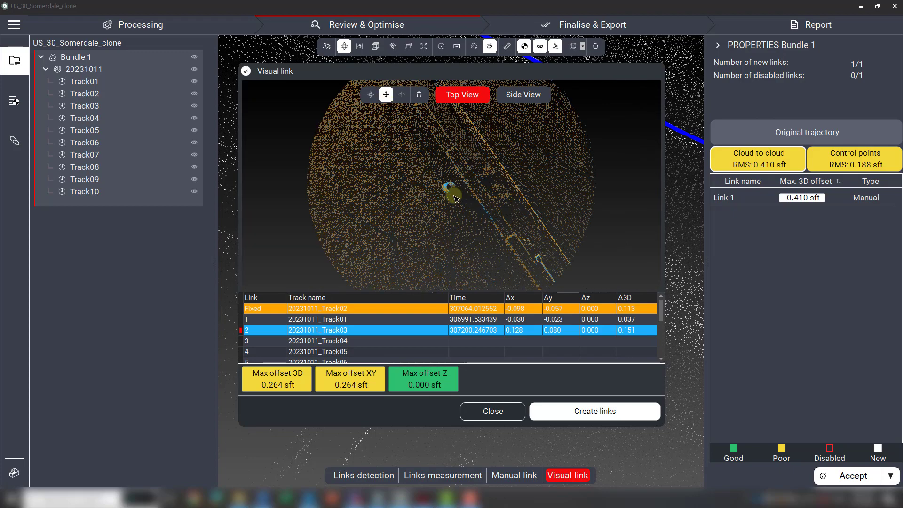
Align the Track04 and Track05 point clouds with the Track02 pole outline in the top view
key(Down)
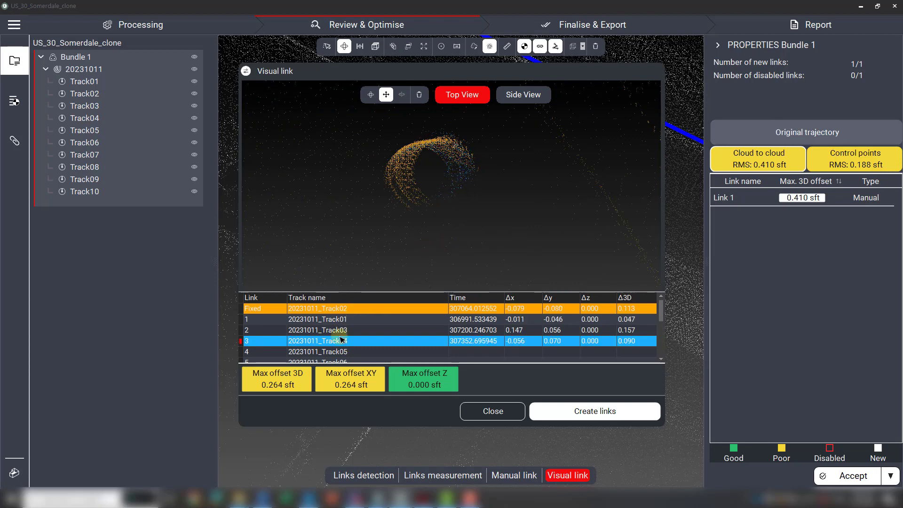
key(Down)
drag(413, 176, 414, 167)
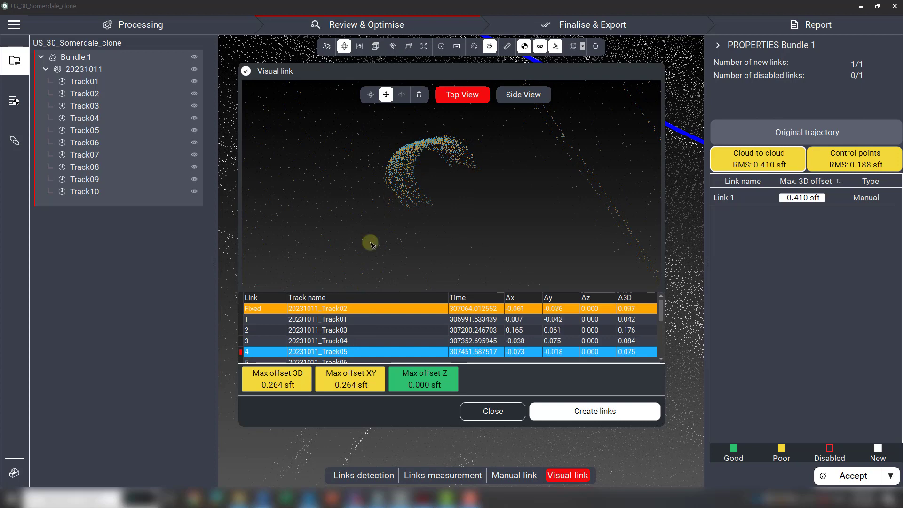
Examine how the point clouds of Track06 through Track10, including the repeated passes, fit the Track02 pole outline from above
scroll(339, 332, down, 3)
scroll(349, 331, up, 1)
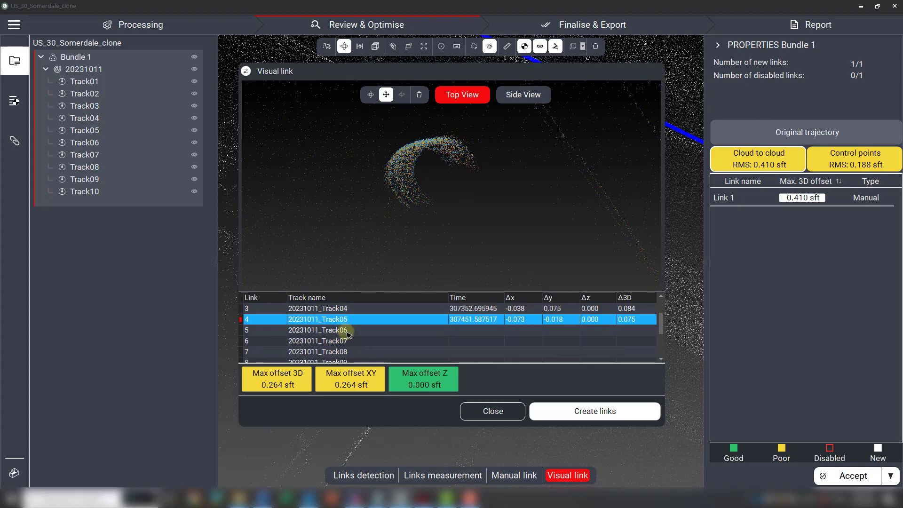
click(348, 331)
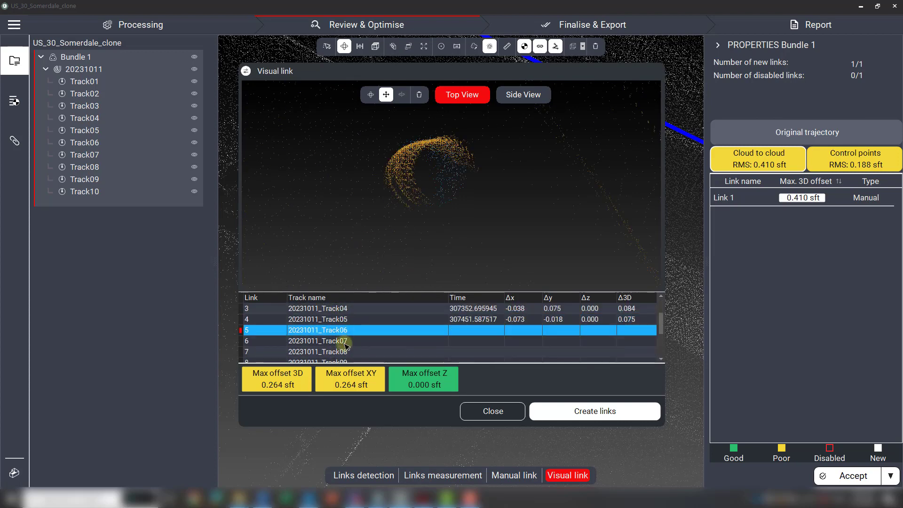
click(346, 342)
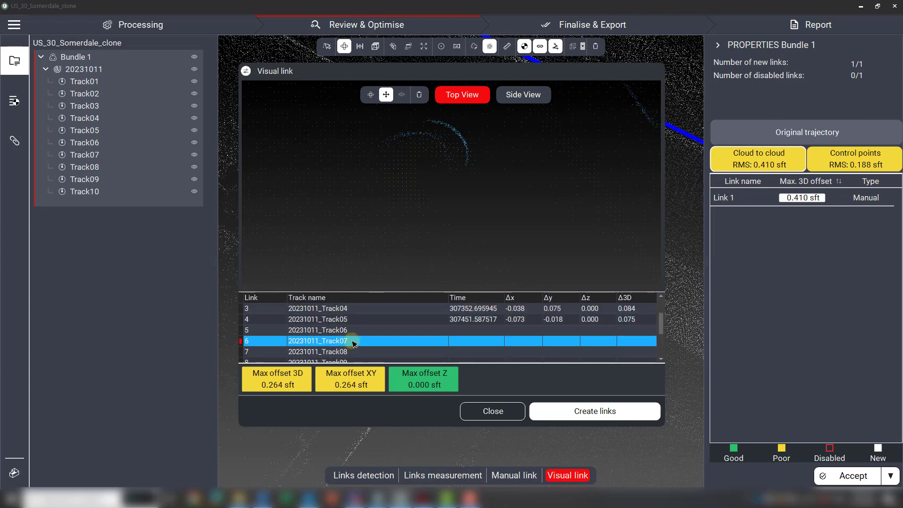
click(344, 353)
scroll(347, 358, down, 1)
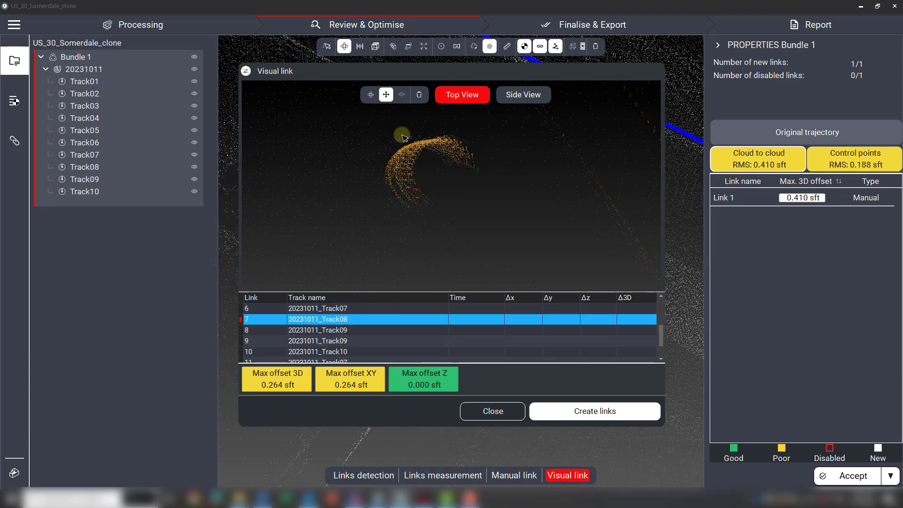
click(343, 330)
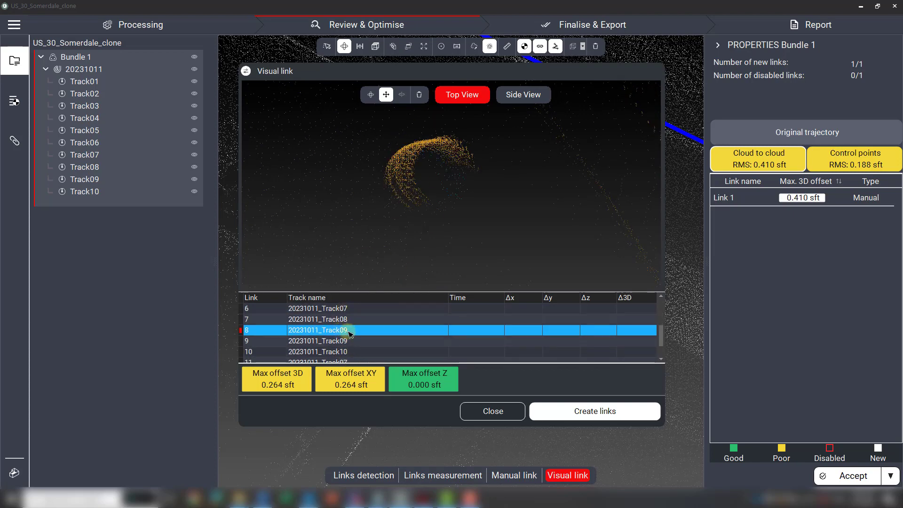
click(353, 343)
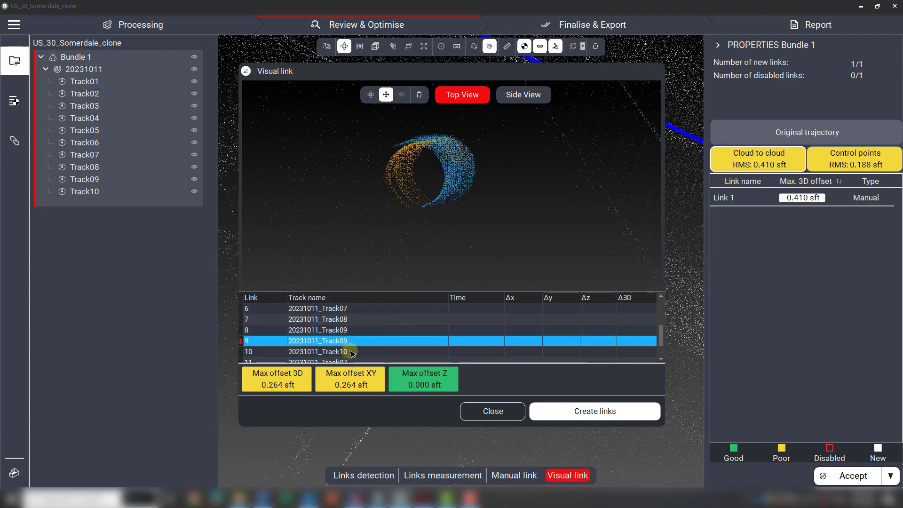
click(351, 353)
scroll(366, 345, down, 1)
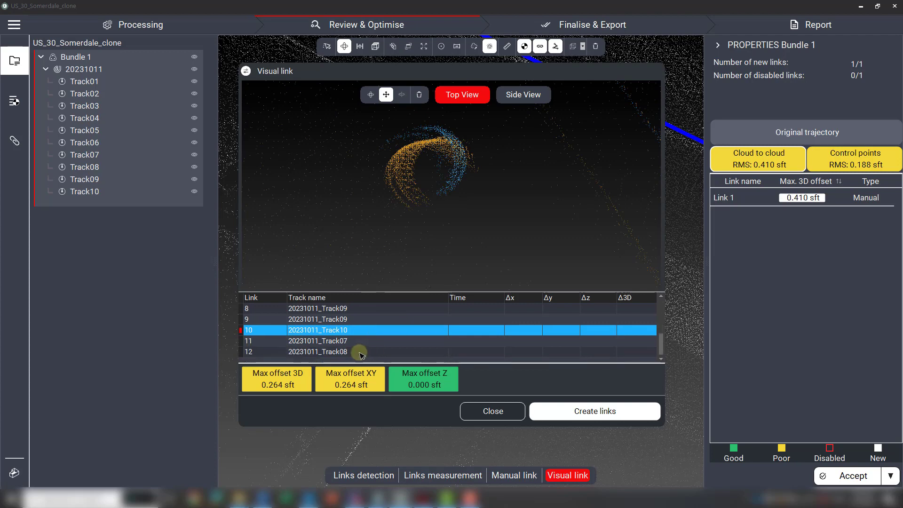
click(348, 341)
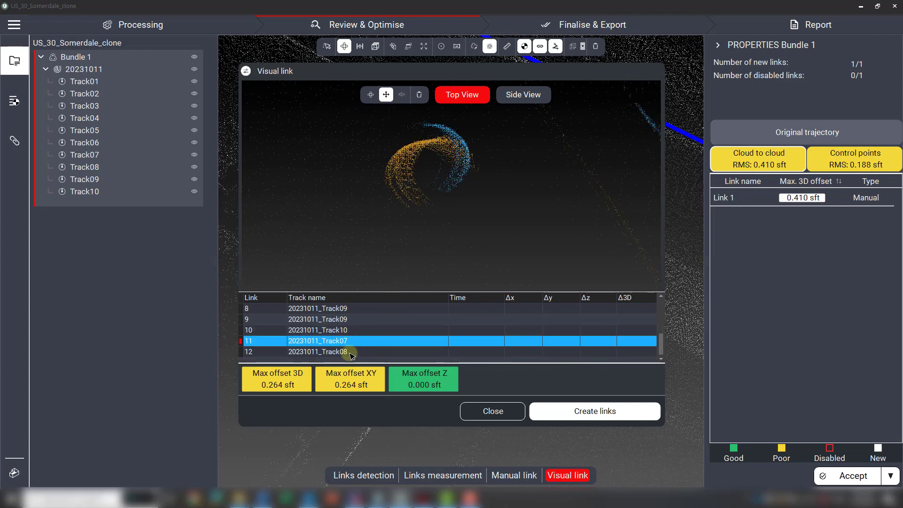
click(350, 352)
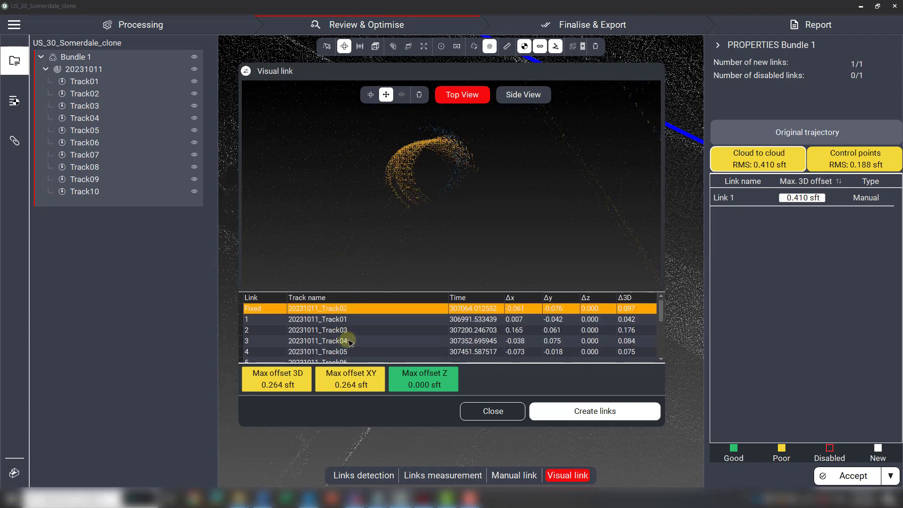
scroll(369, 348, down, 3)
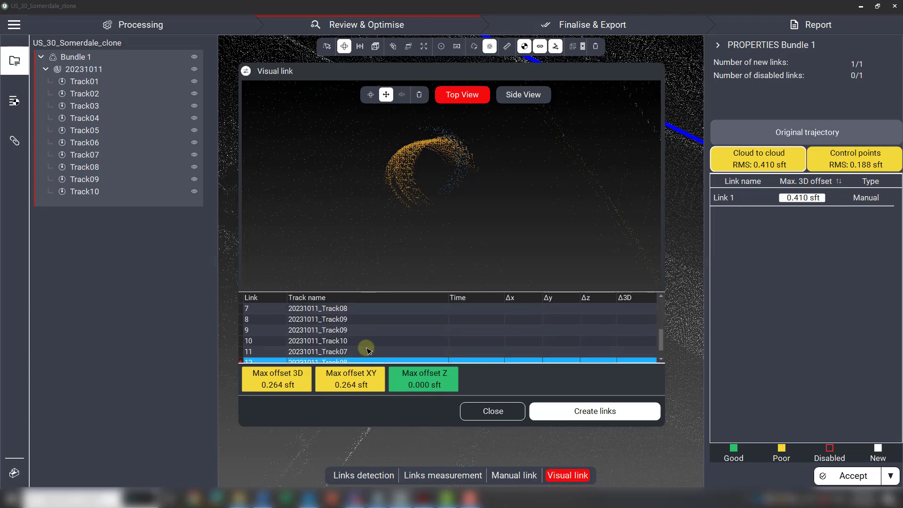
scroll(355, 311, up, 3)
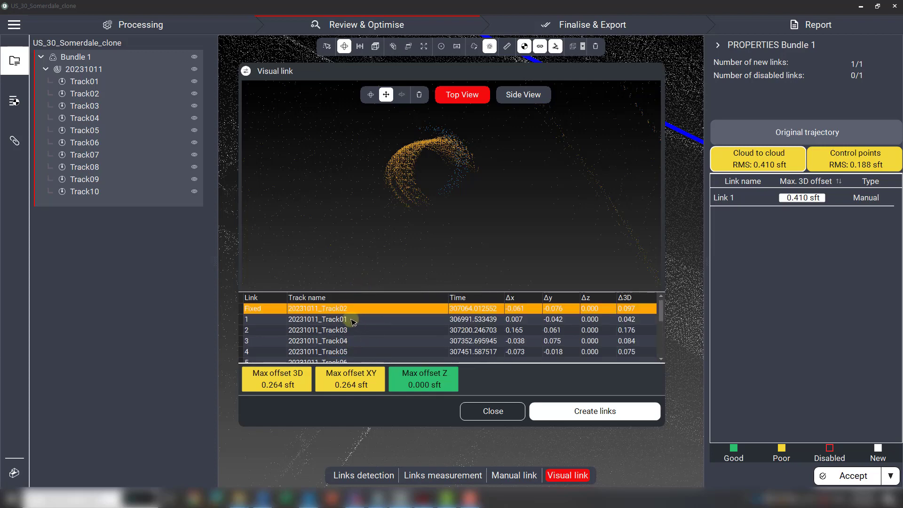
Switch the visual link to the side view and align Track01 in height with Track02
click(351, 320)
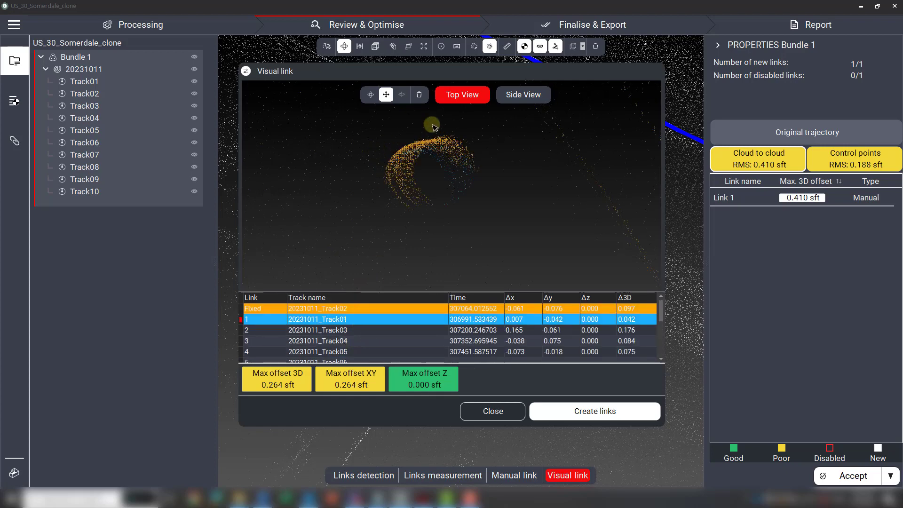
click(519, 100)
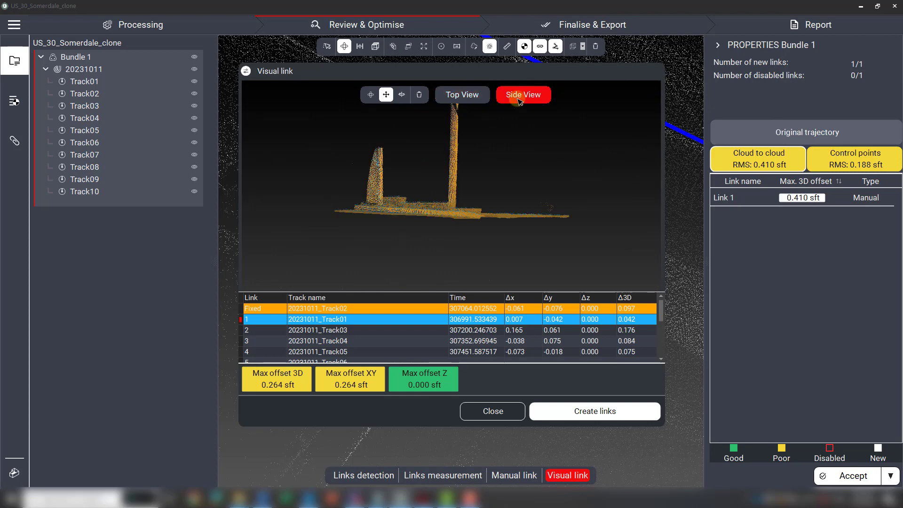
scroll(492, 210, up, 5)
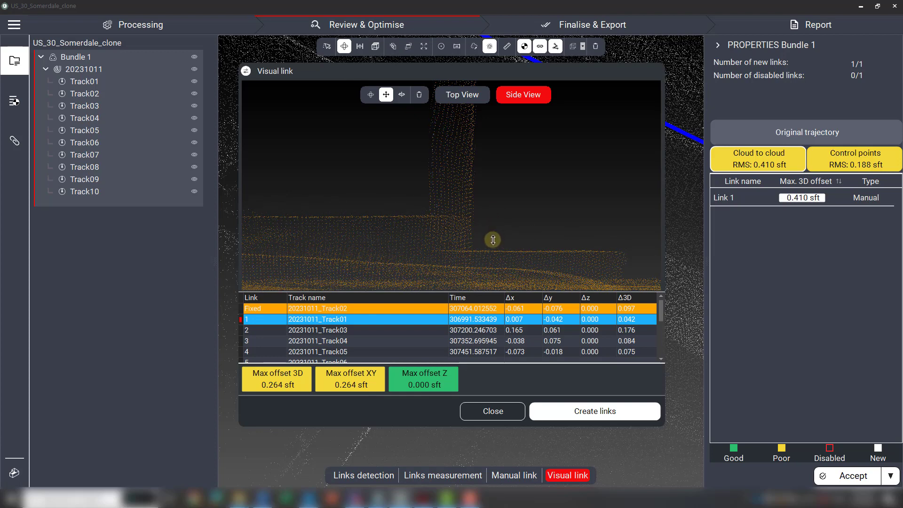
drag(493, 240, 493, 240)
Align Track03 in height with the fixed Track02 cloud, checking the match from another side angle
click(363, 331)
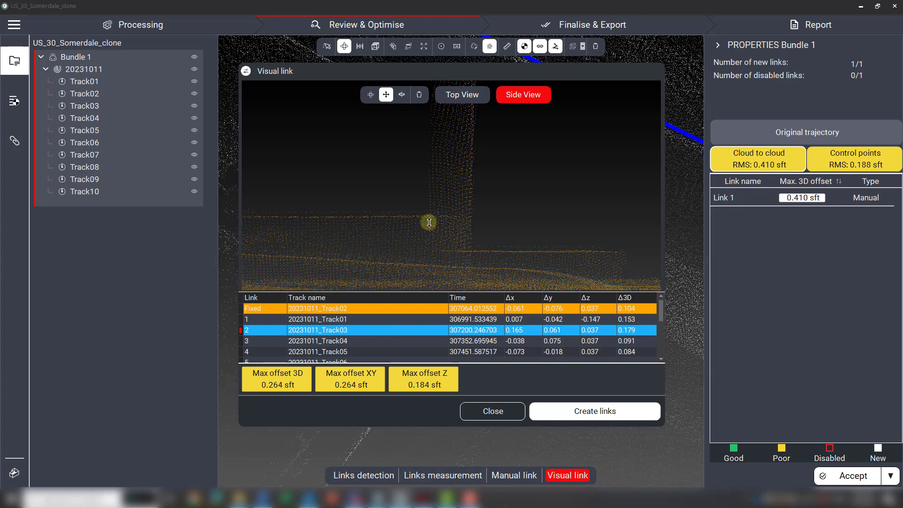
drag(428, 226, 389, 219)
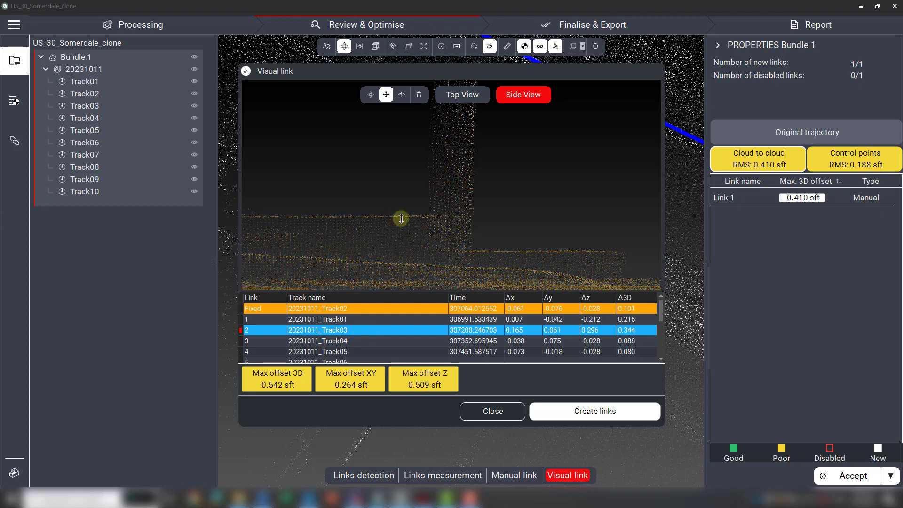
drag(401, 219, 401, 218)
click(401, 96)
drag(450, 193, 423, 244)
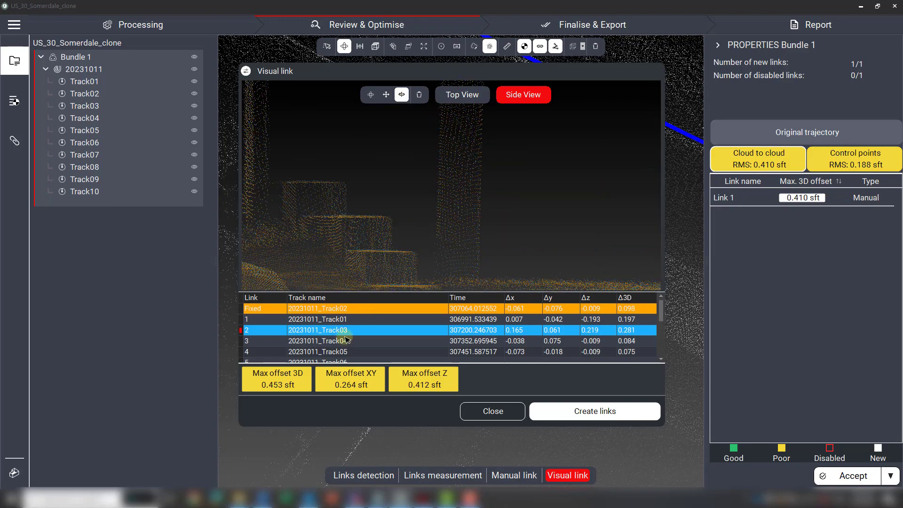
Adjust the height of the Track04 point cloud to match Track02 in the side view
click(358, 341)
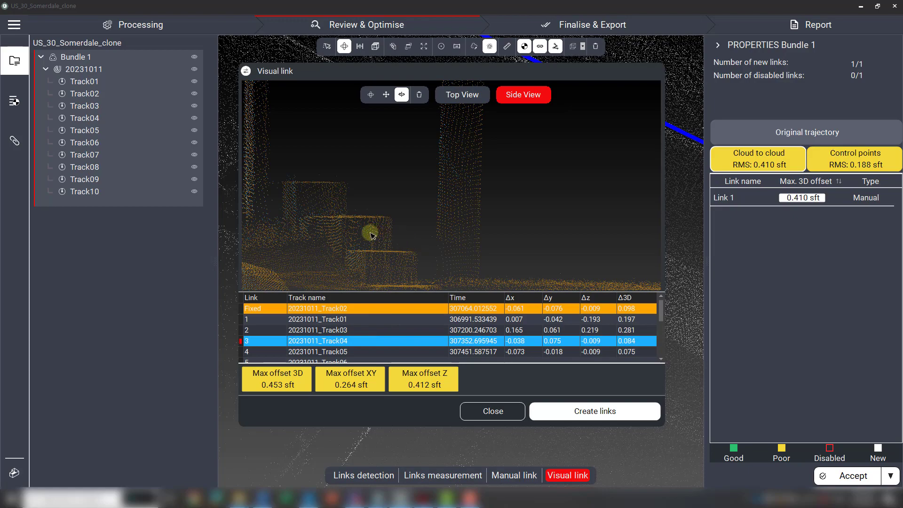
drag(378, 167, 369, 213)
click(388, 96)
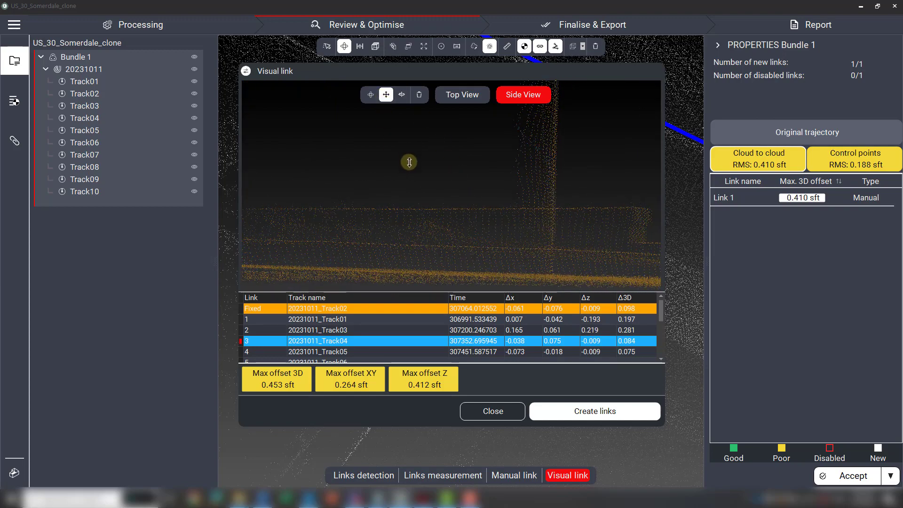
drag(409, 162, 410, 184)
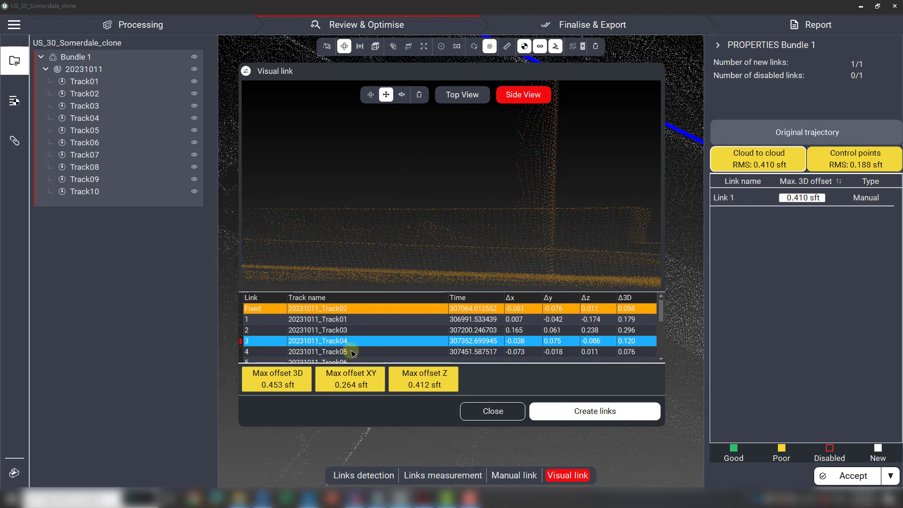
Align Track05 in height with the fixed Track02 cloud and create the visual link, accepting the tracks that have no observation
click(352, 352)
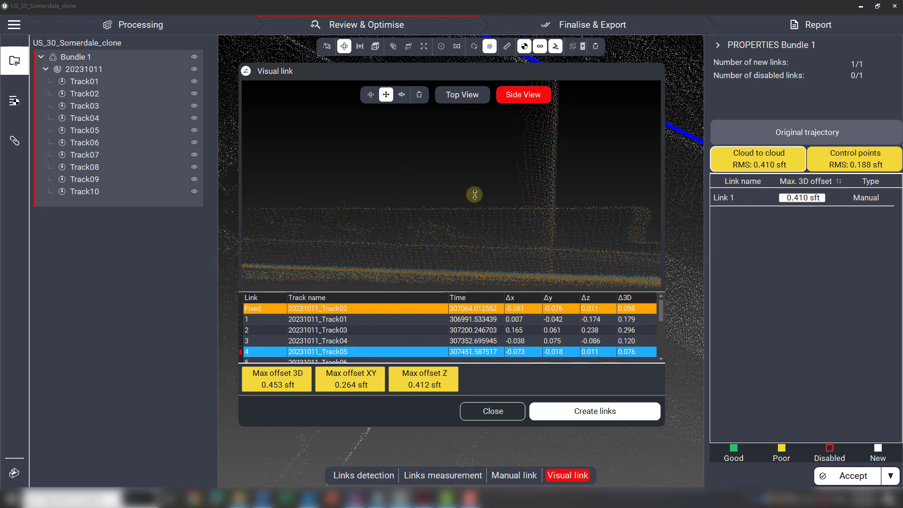
drag(468, 200, 401, 211)
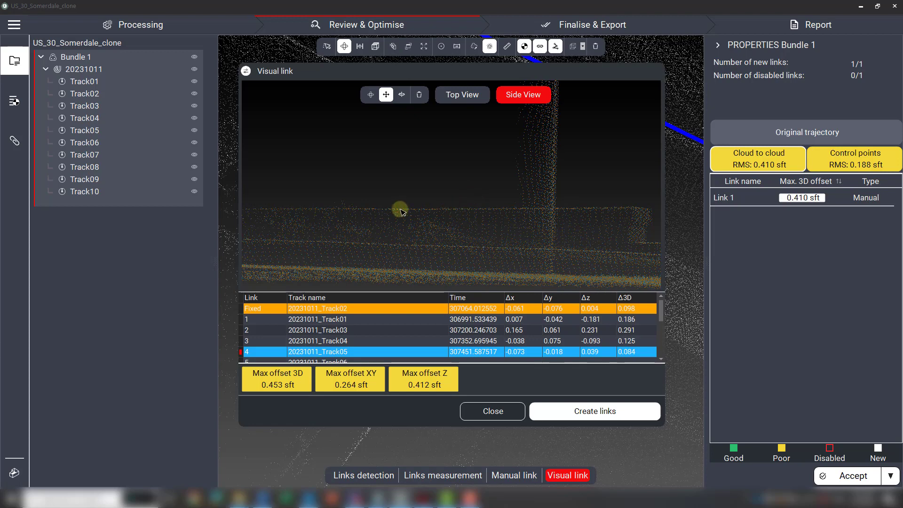
scroll(455, 351, down, 3)
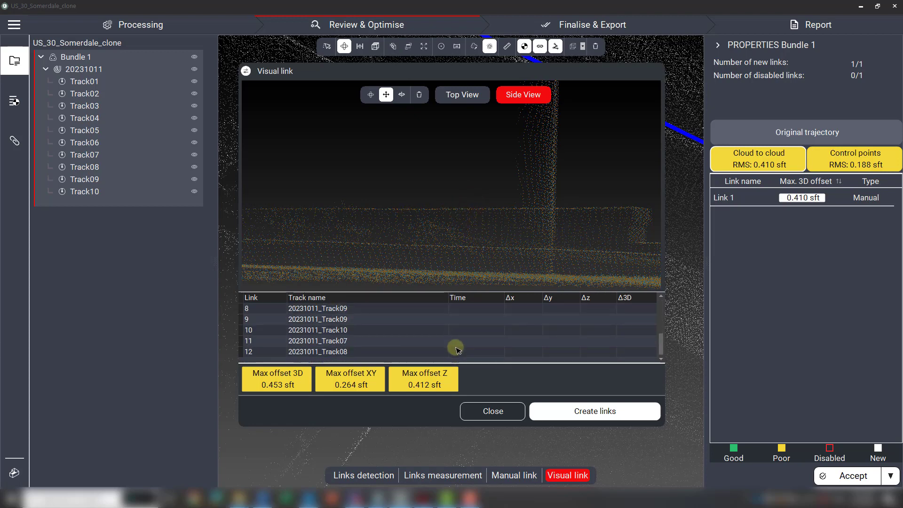
scroll(455, 347, up, 3)
click(586, 423)
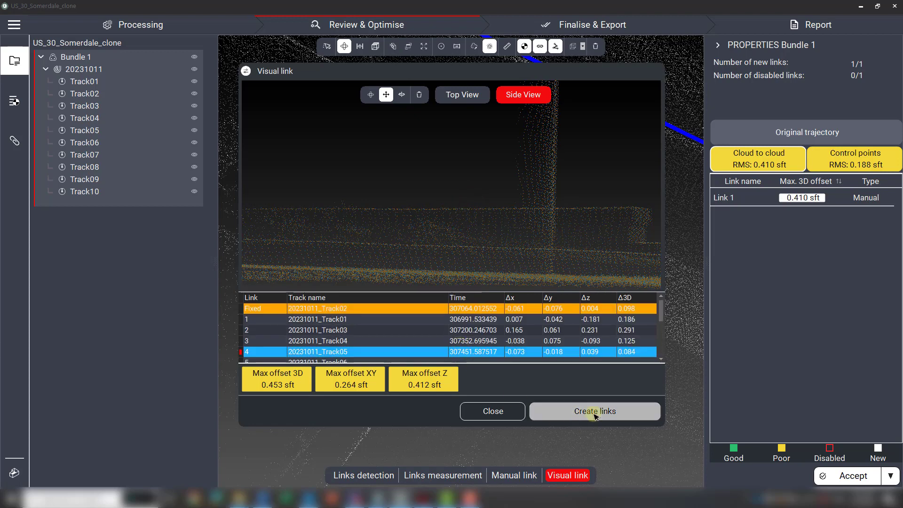
click(544, 311)
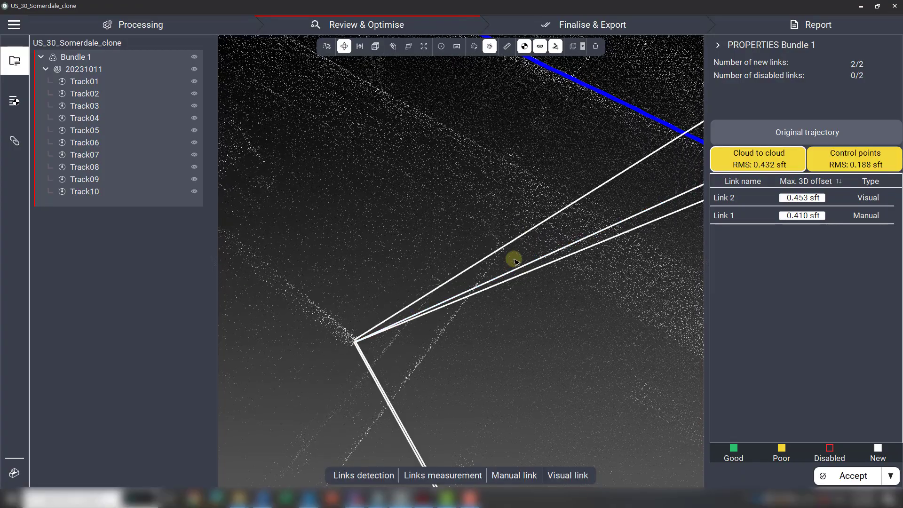
Examine in the 3D view which tracks the new visual link at the pole connects, including Track01 and Track02
scroll(580, 275, down, 10)
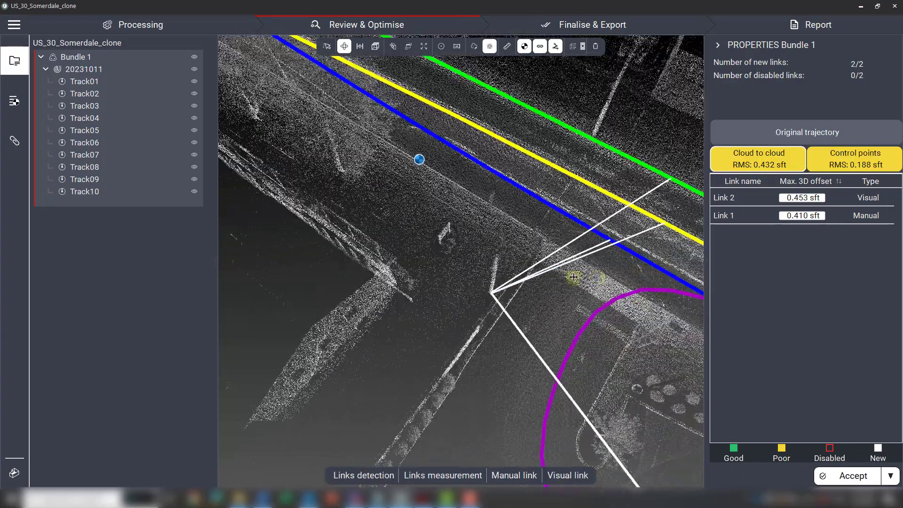
scroll(458, 281, down, 6)
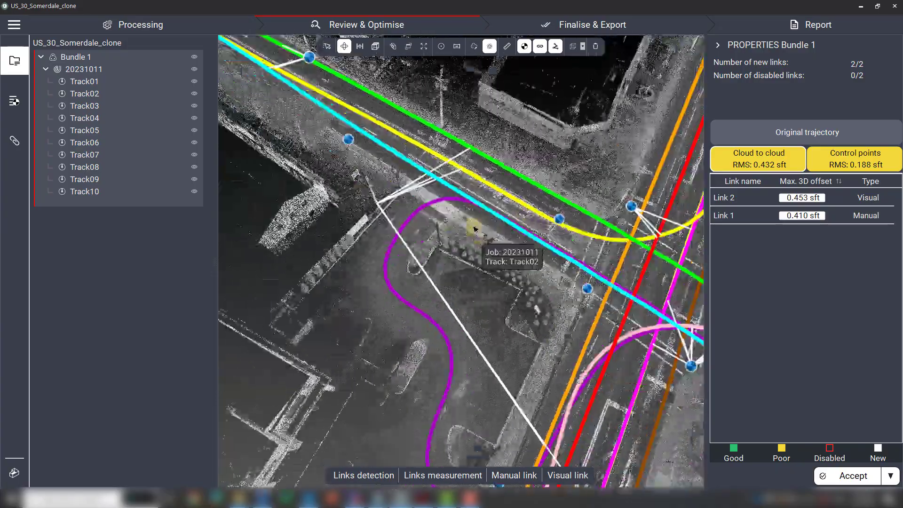
middle_drag(473, 229, 475, 211)
drag(382, 301, 437, 318)
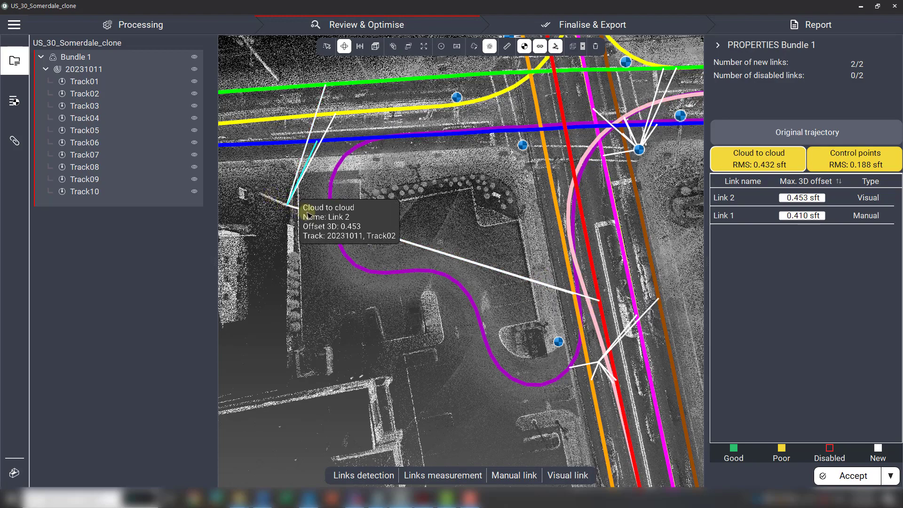
scroll(308, 214, up, 5)
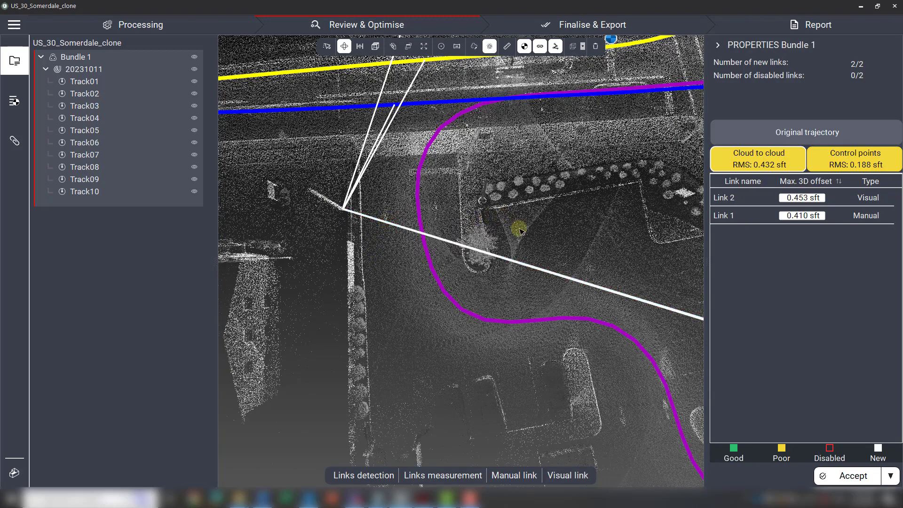
scroll(614, 240, down, 2)
drag(608, 242, 383, 214)
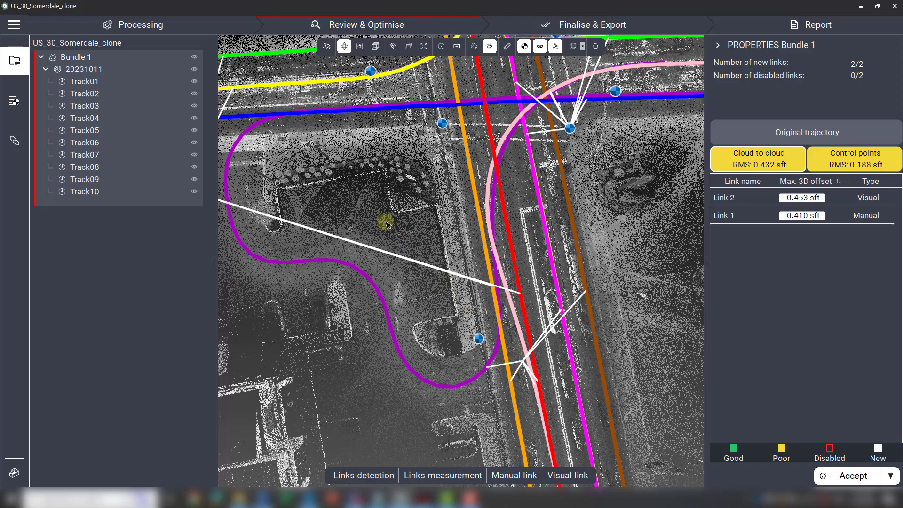
drag(385, 221, 554, 252)
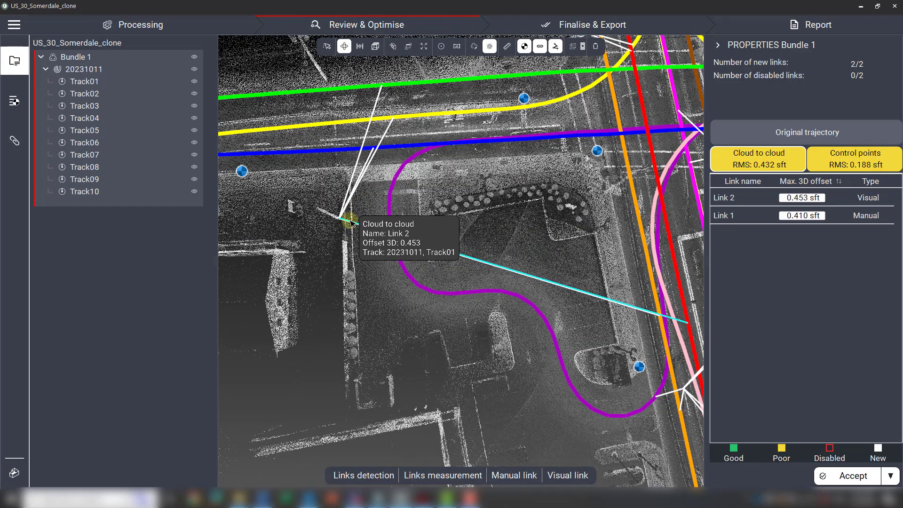
click(769, 169)
mouse_move(343, 217)
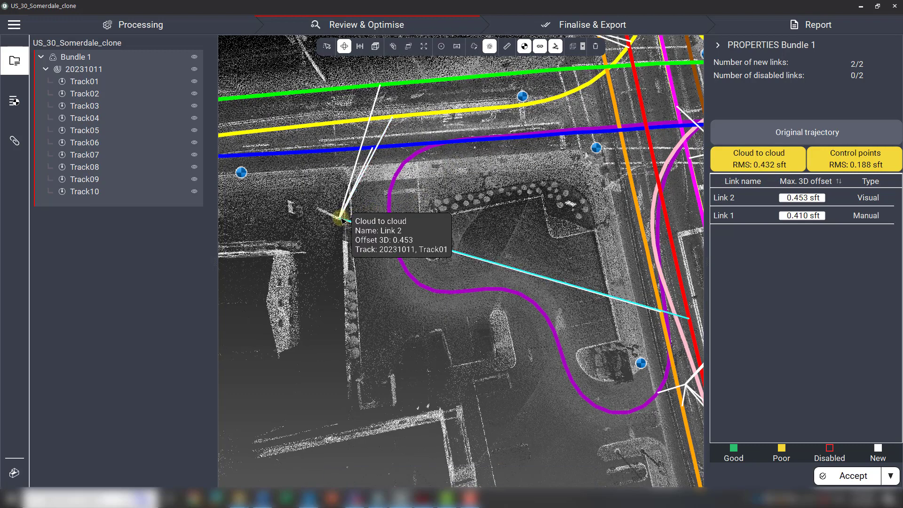
Open the visual link Link 2 for editing and delete its Track01 observation
click(727, 219)
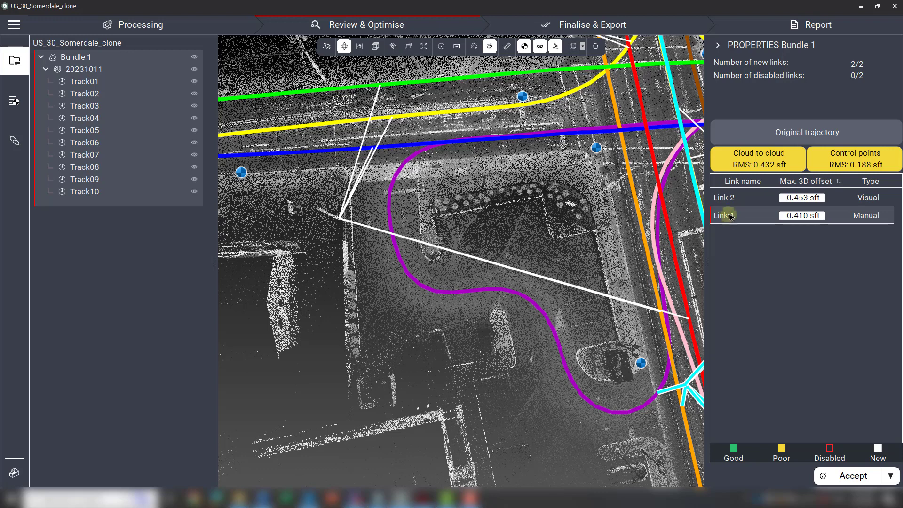
click(729, 197)
right_click(731, 199)
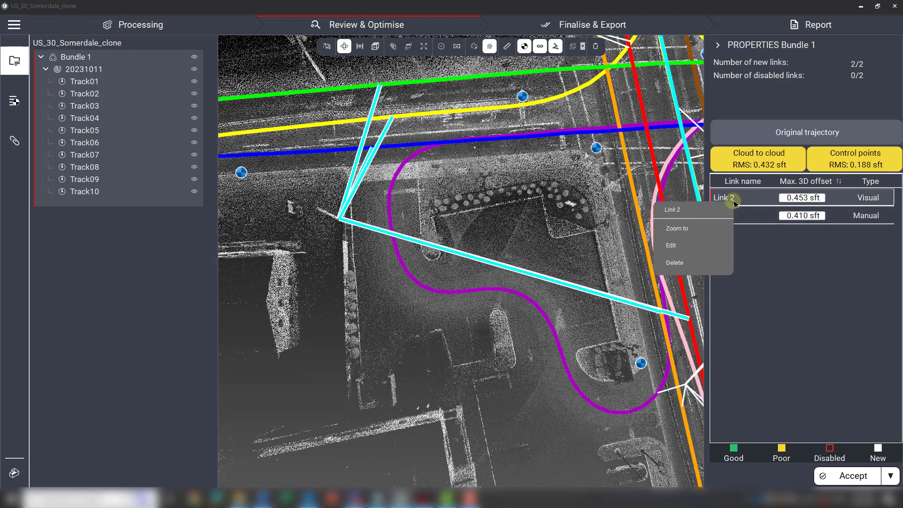
click(669, 245)
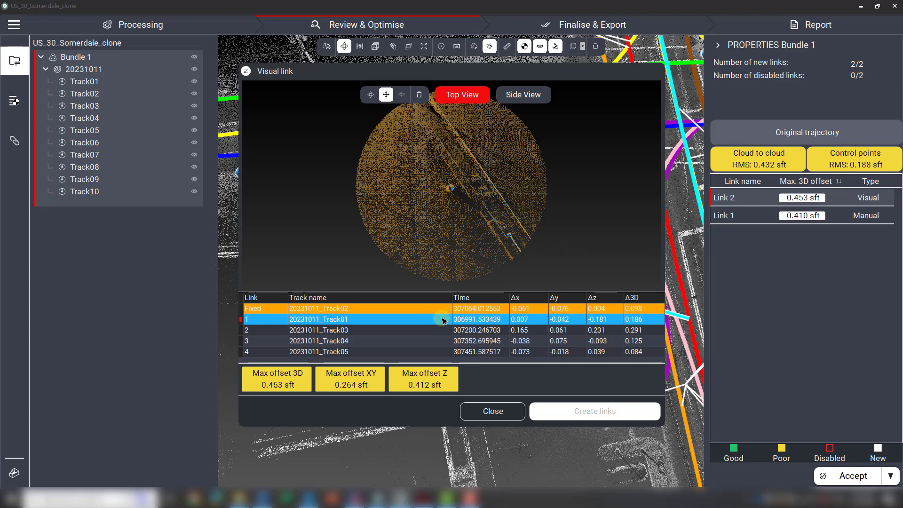
click(368, 342)
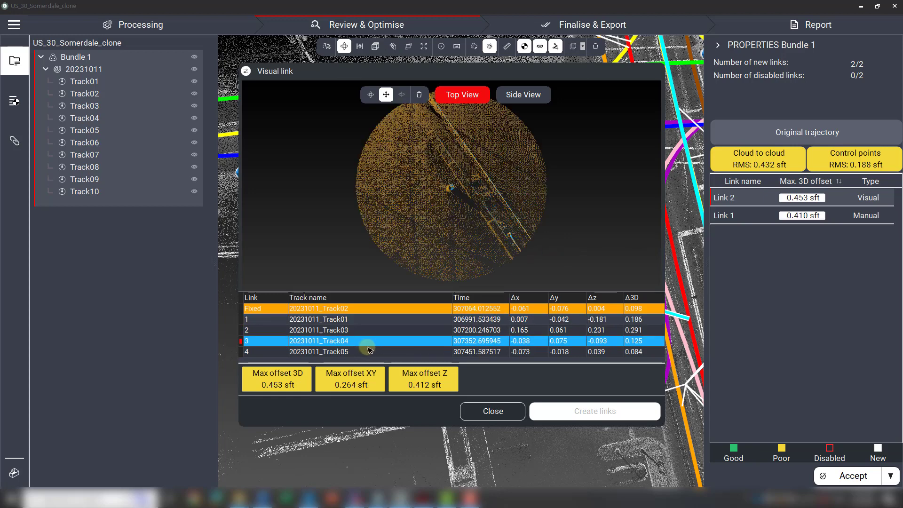
click(358, 320)
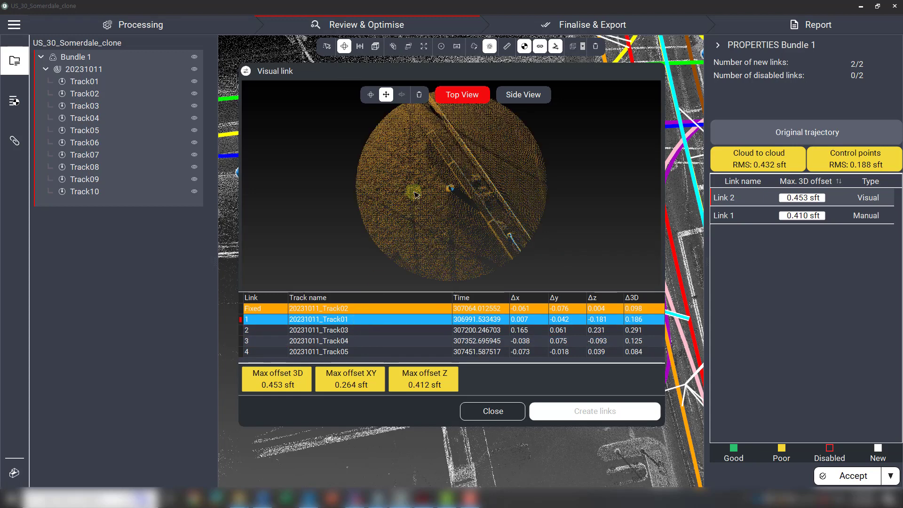
click(418, 95)
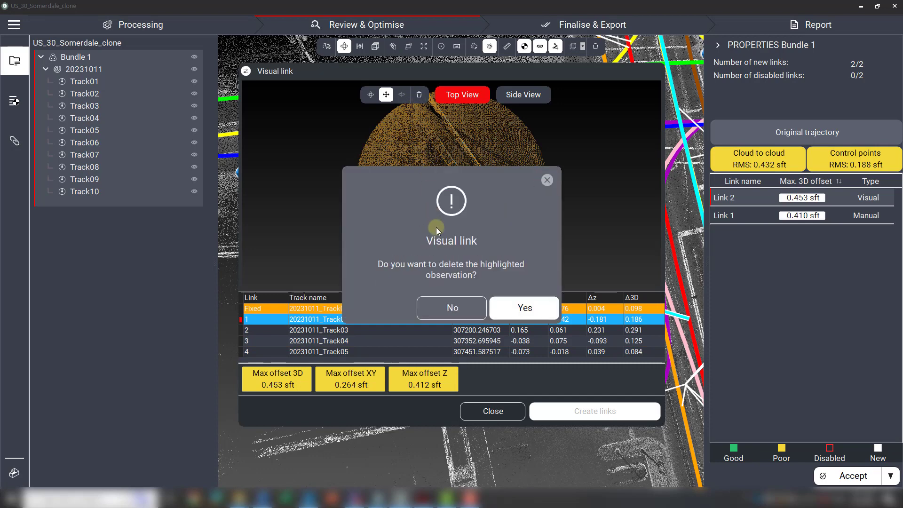
click(519, 312)
Check the Track04, Track05 and Track01 rows, and recreate Link 2 without the Track01 observation
click(375, 342)
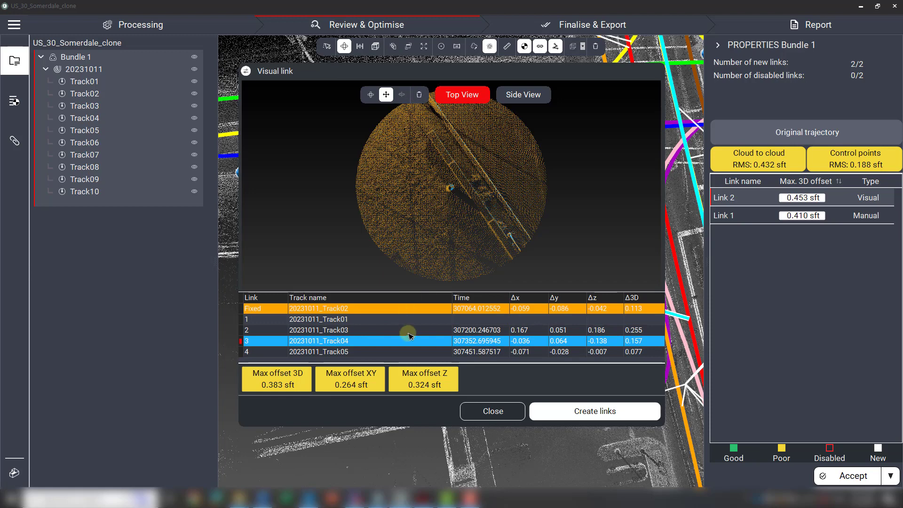
click(388, 353)
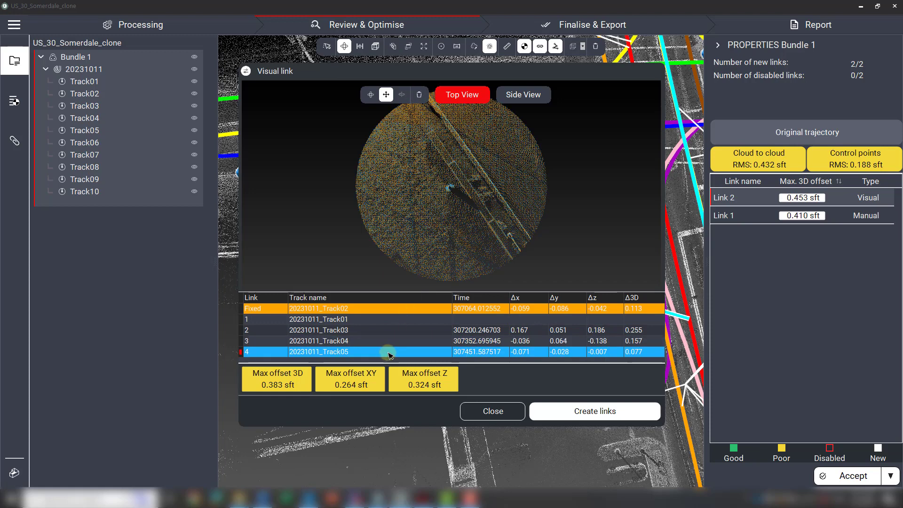
click(391, 319)
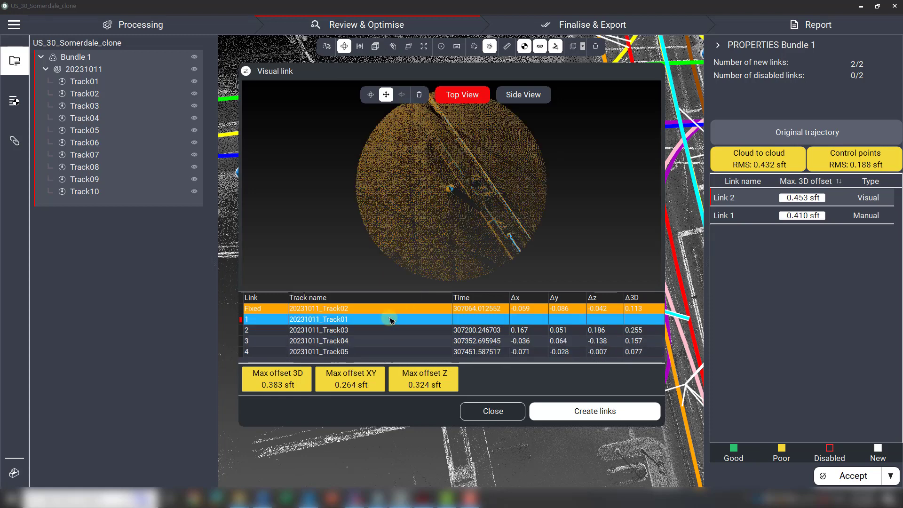
click(564, 413)
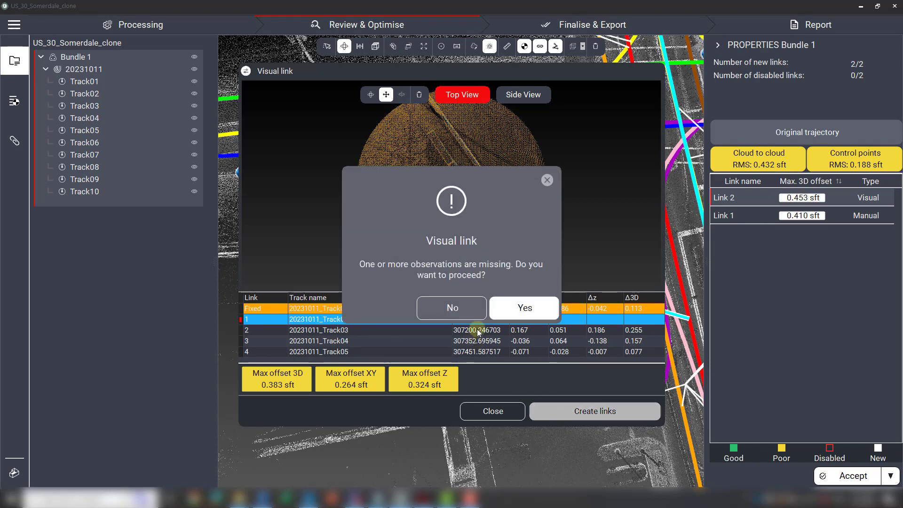
click(529, 313)
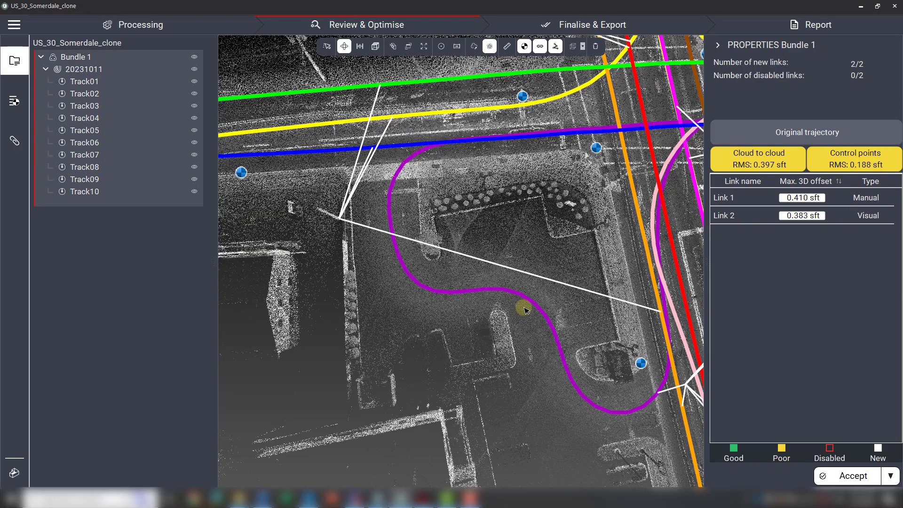
Examine in the 3D view how the edited Link 2 connects the pole to Track04
mouse_move(489, 262)
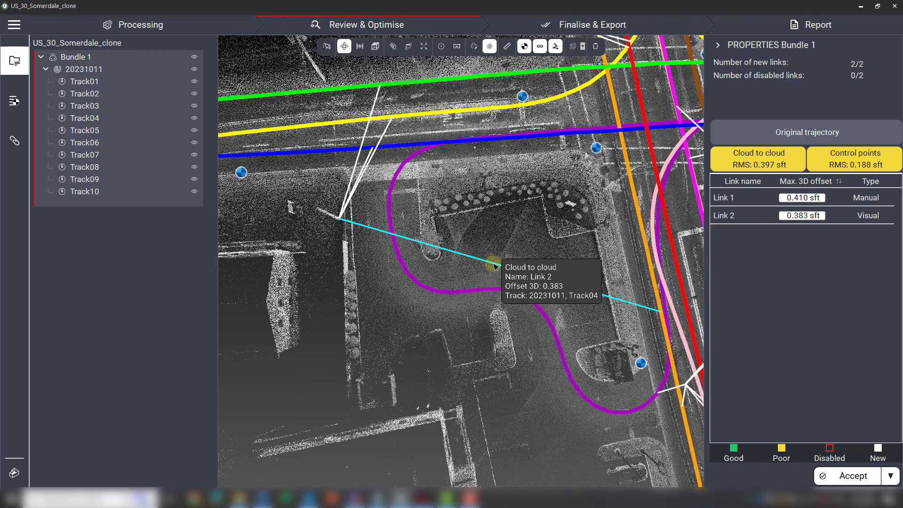
scroll(494, 266, down, 1)
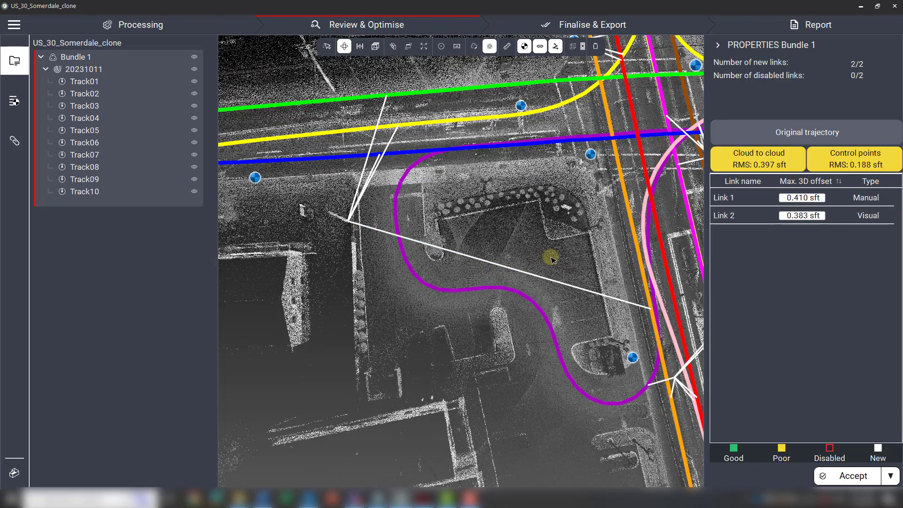
drag(552, 258, 439, 235)
mouse_move(525, 275)
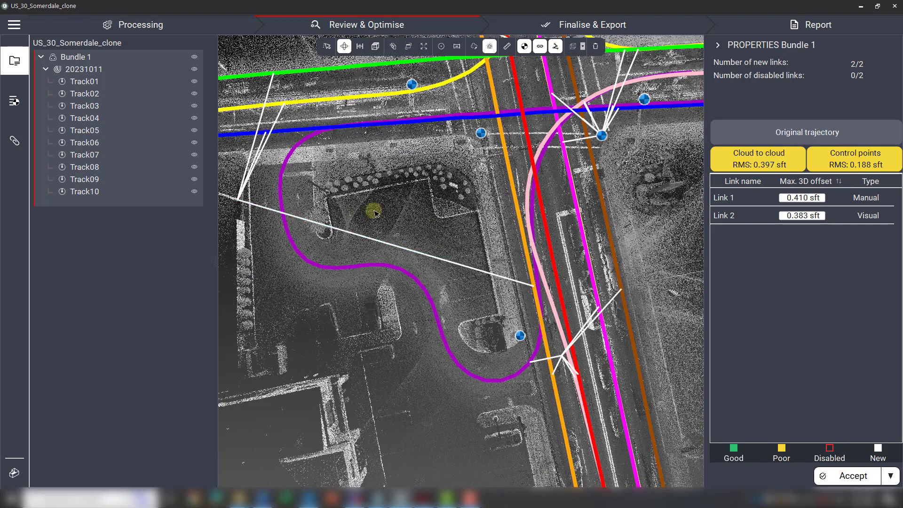
drag(331, 210, 436, 230)
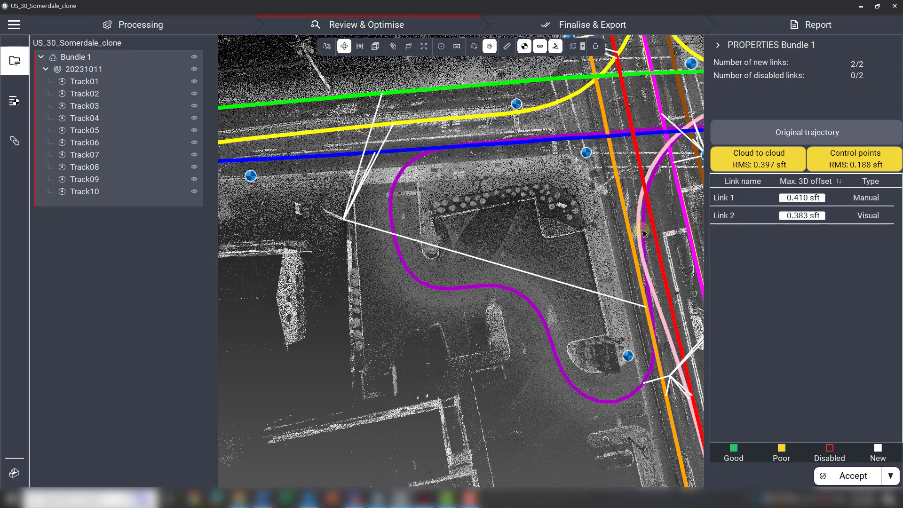
mouse_move(343, 227)
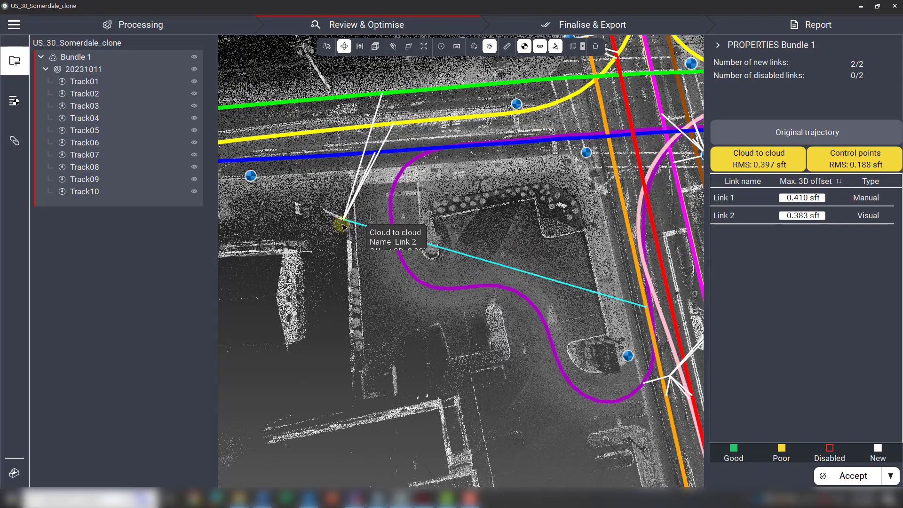
Open the manual link Link 1 for editing, view its Track04 observation, and close it without changes
right_click(714, 202)
right_click(721, 202)
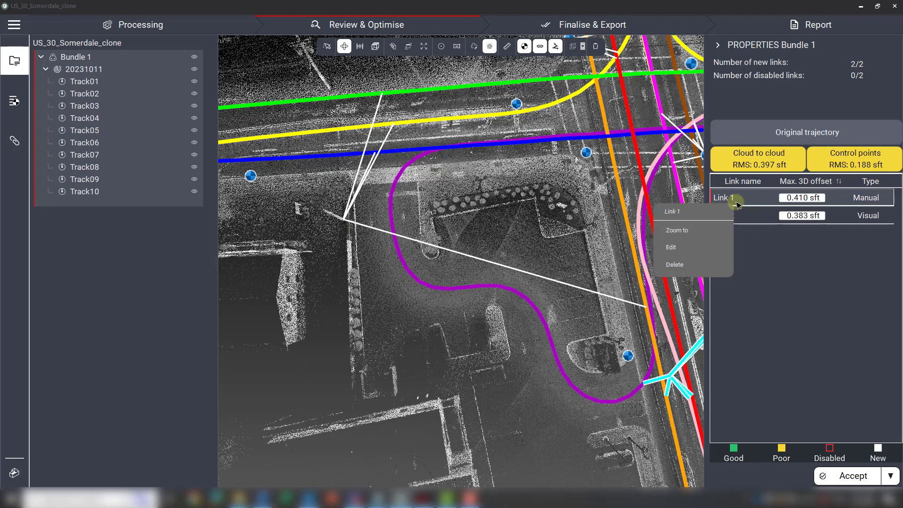
click(677, 247)
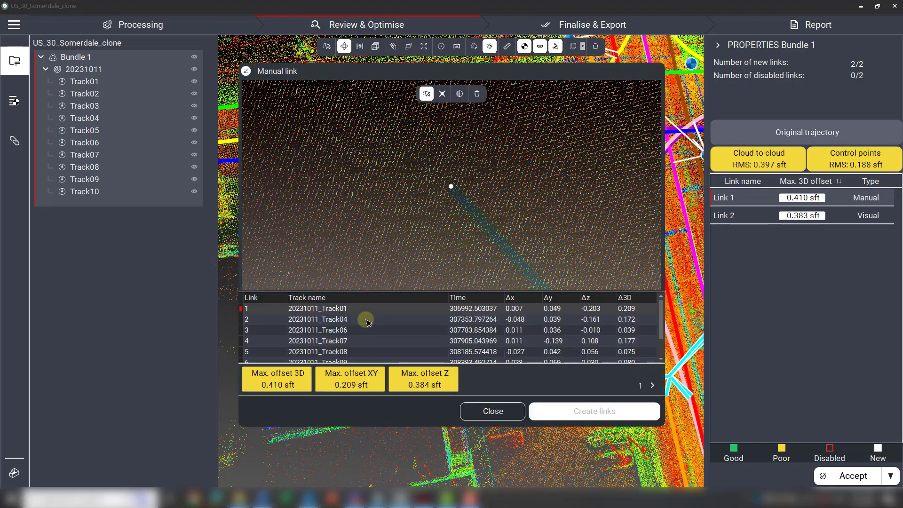
click(367, 320)
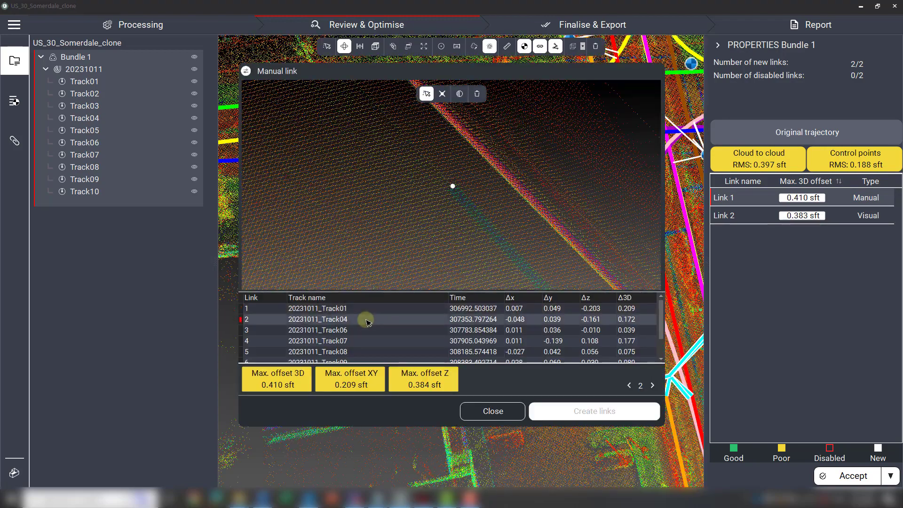
click(493, 411)
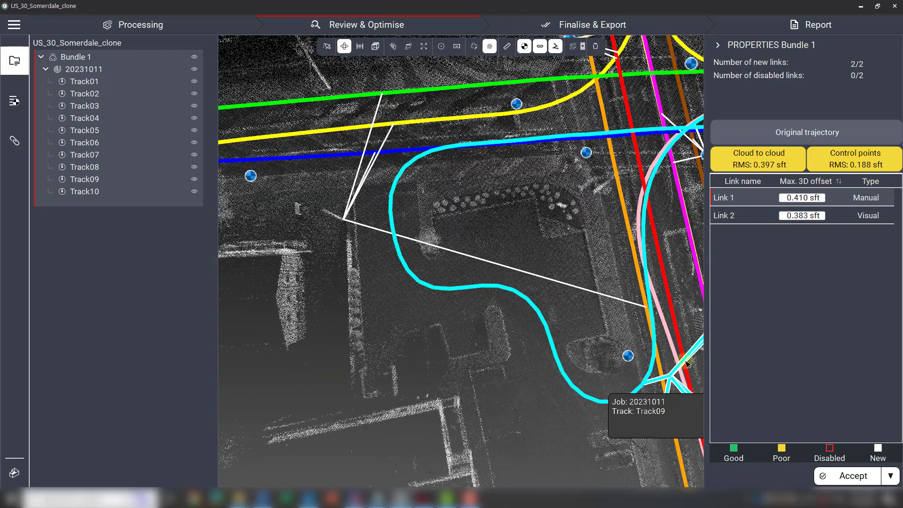
Reopen the visual link Link 2 for editing and display its Track04 observation in the top view
click(739, 217)
right_click(739, 221)
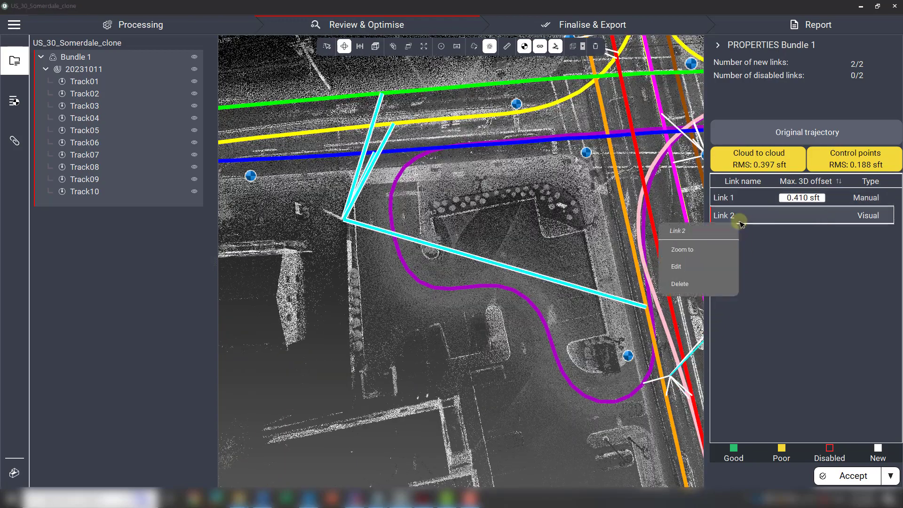
click(695, 264)
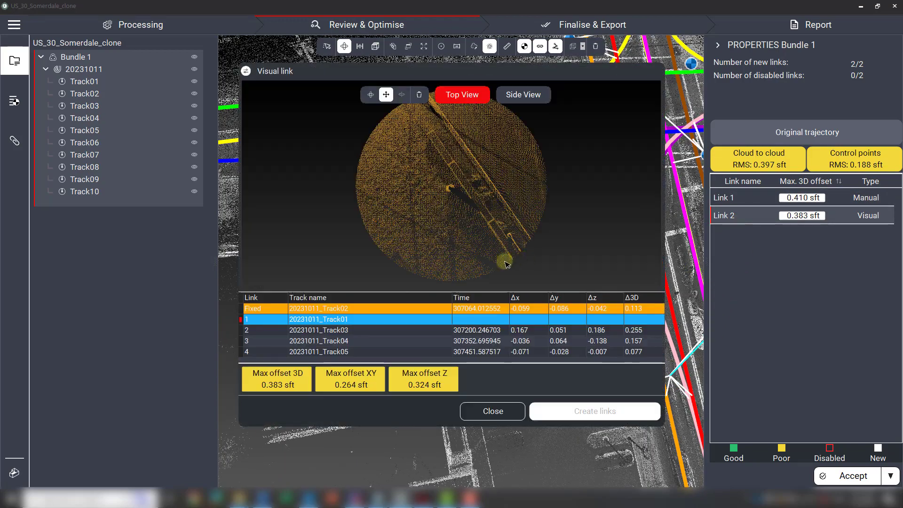
click(356, 342)
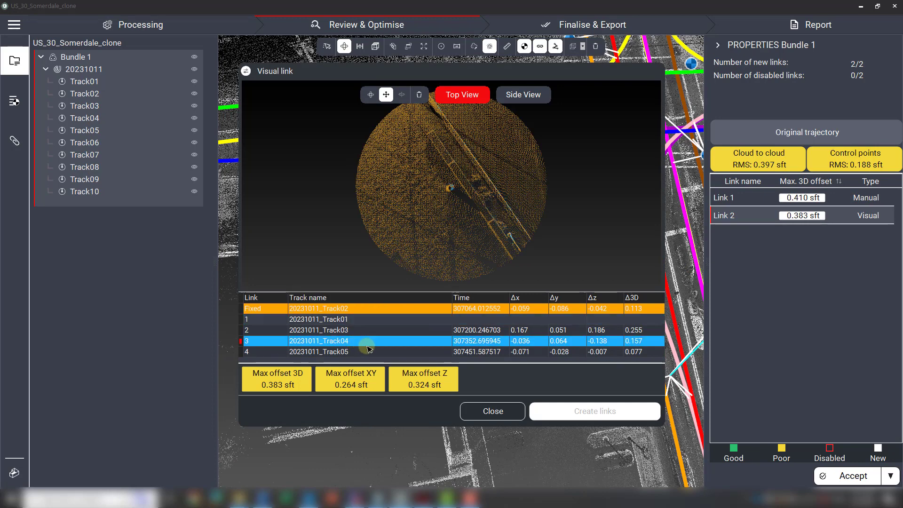
Delete the Track04 observation from visual link Link 2 and recreate the link without it
click(420, 95)
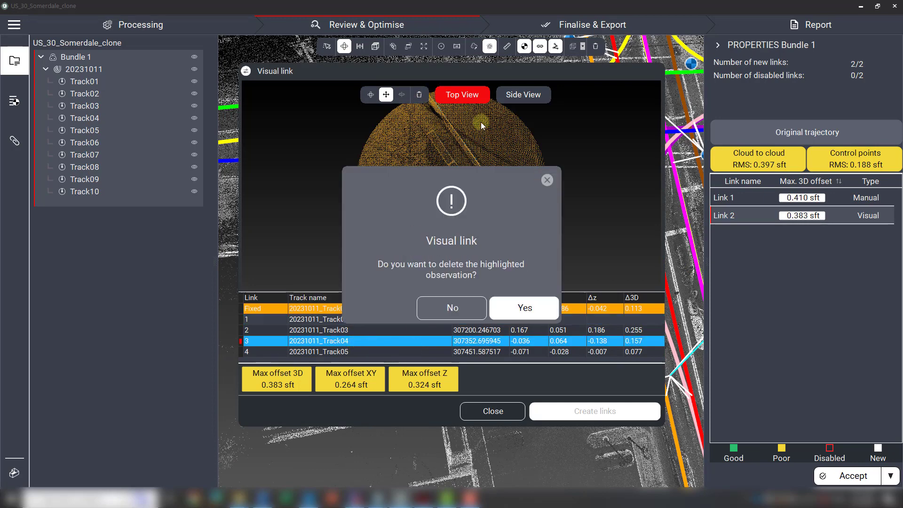
click(513, 308)
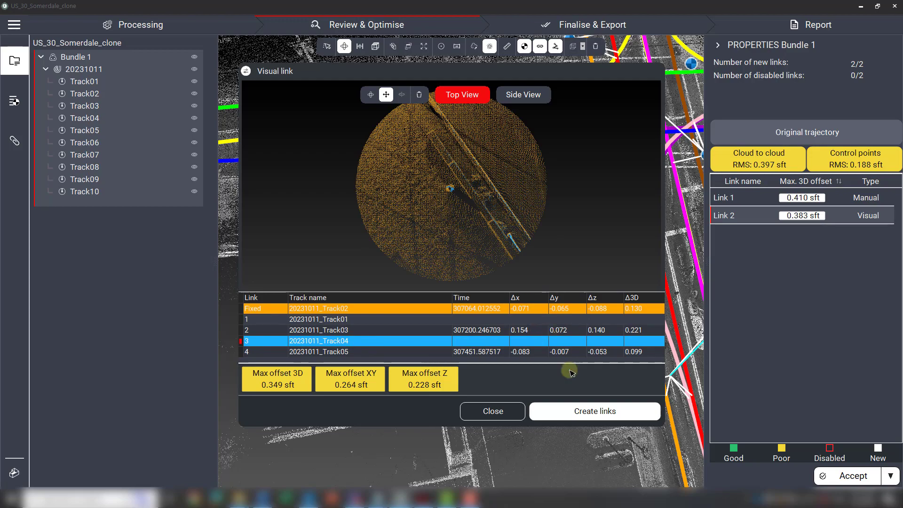
click(593, 416)
click(522, 308)
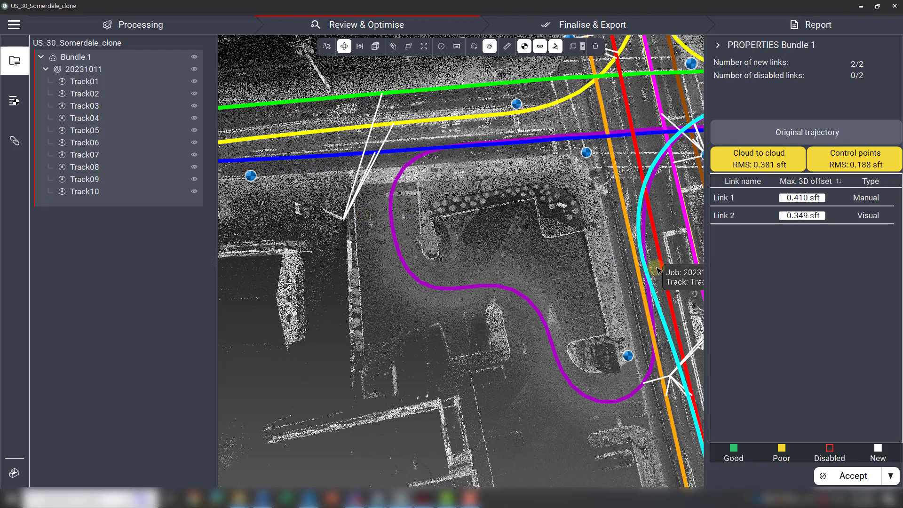
Examine how the existing links connect the tracks around the intersection, and check Track01 and Track08 along the road south of it
drag(449, 221, 486, 253)
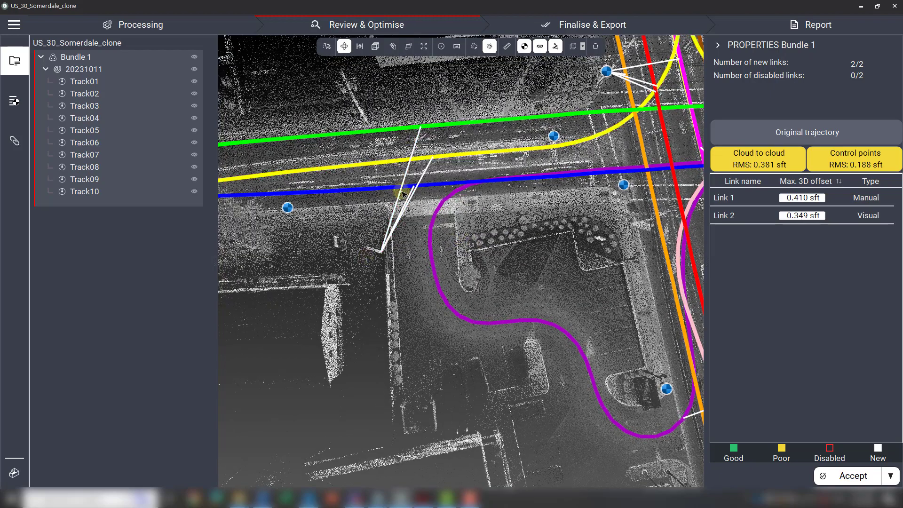
scroll(530, 259, down, 3)
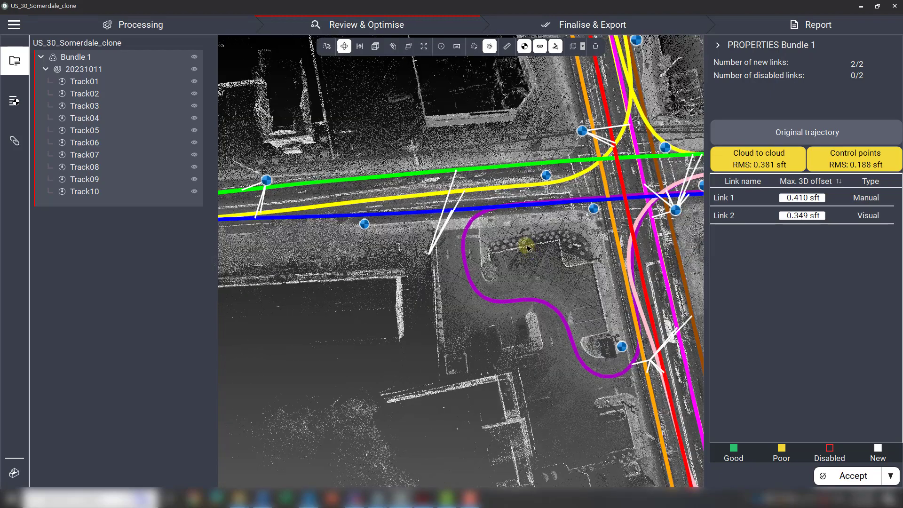
scroll(524, 322, down, 2)
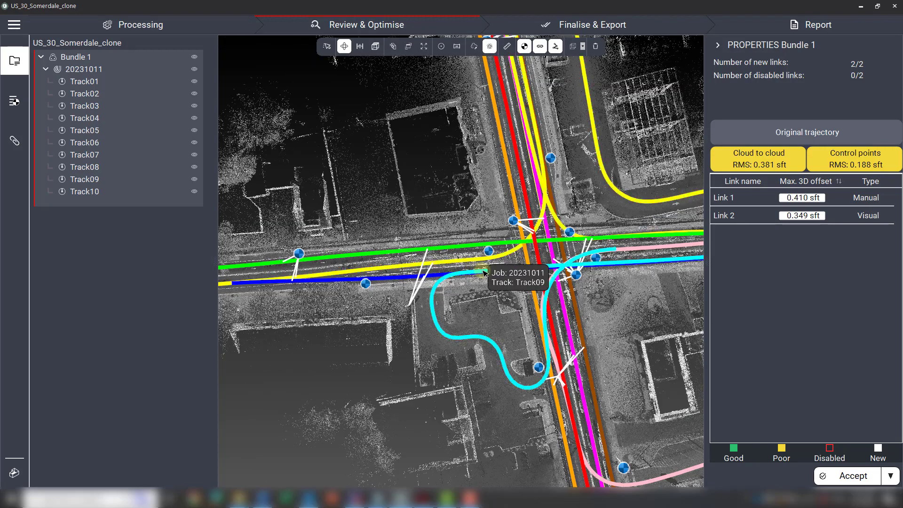
drag(627, 306, 504, 301)
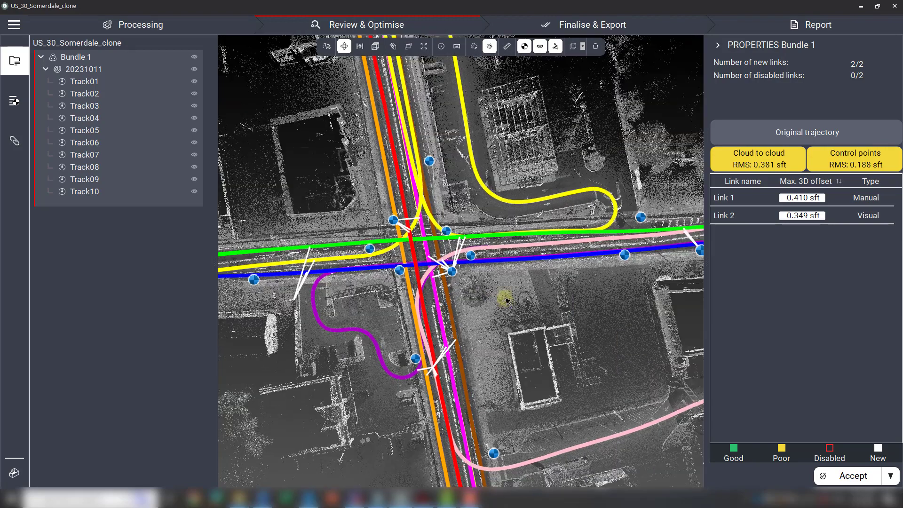
scroll(507, 299, down, 1)
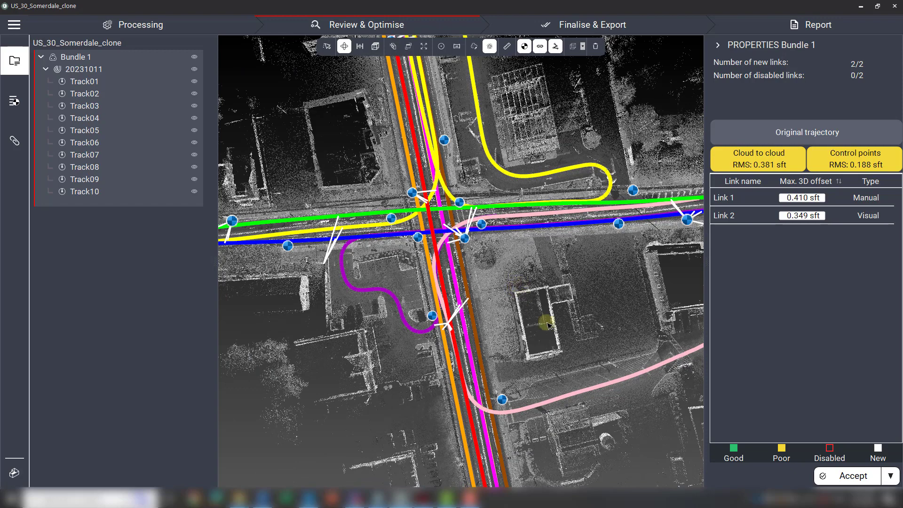
middle_drag(532, 325, 525, 252)
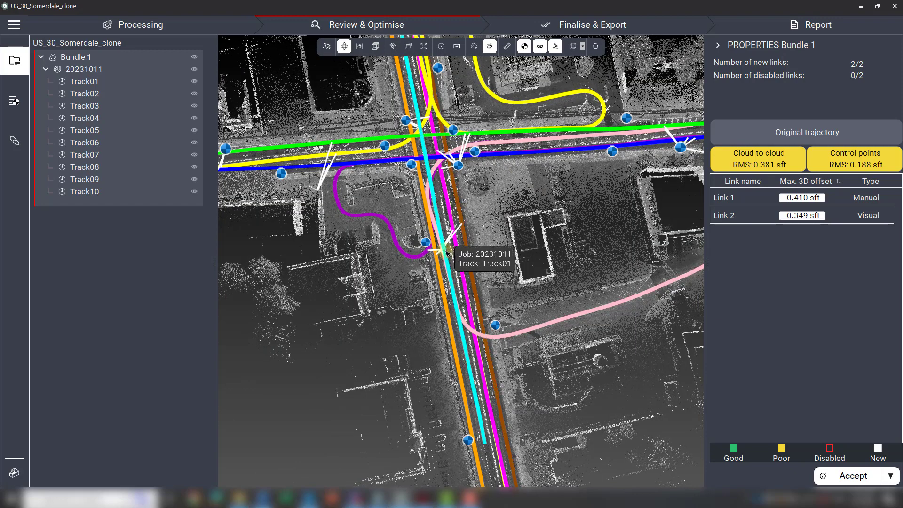
click(486, 349)
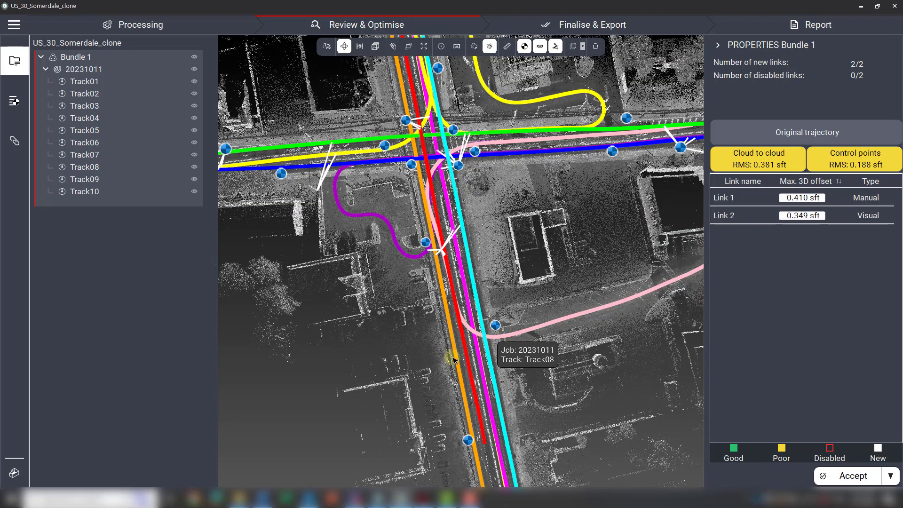
drag(510, 233, 512, 237)
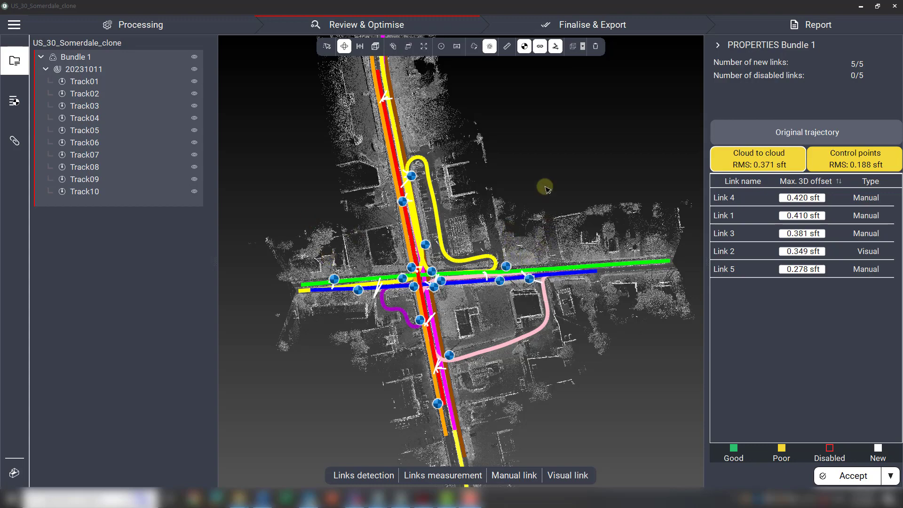
Examine how the five links are distributed along the overlapping tracks, from the northern loop to the southern road
scroll(482, 271, up, 5)
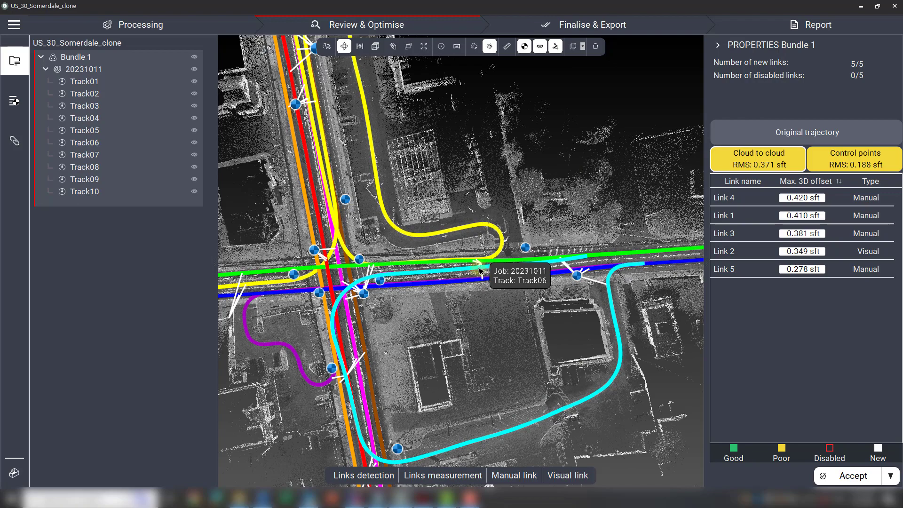
middle_drag(407, 132, 575, 270)
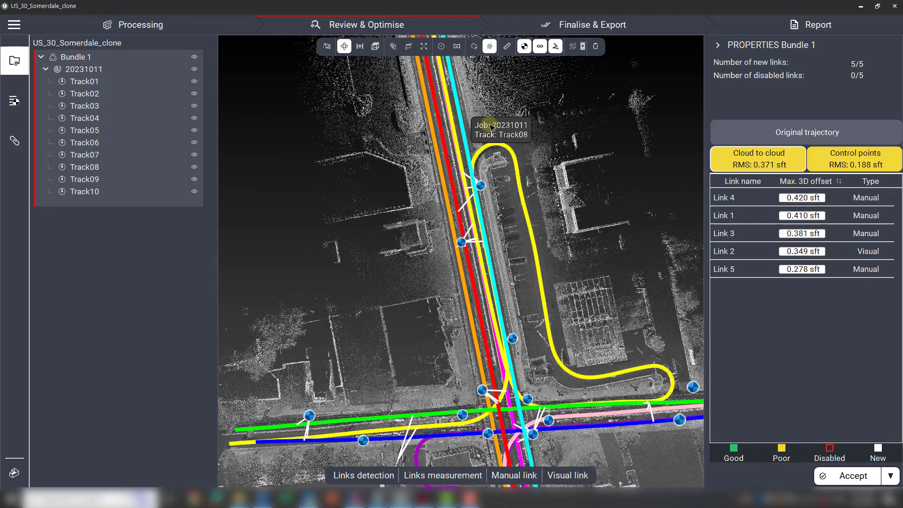
middle_drag(490, 127, 524, 256)
scroll(508, 165, down, 2)
middle_drag(601, 318, 497, 187)
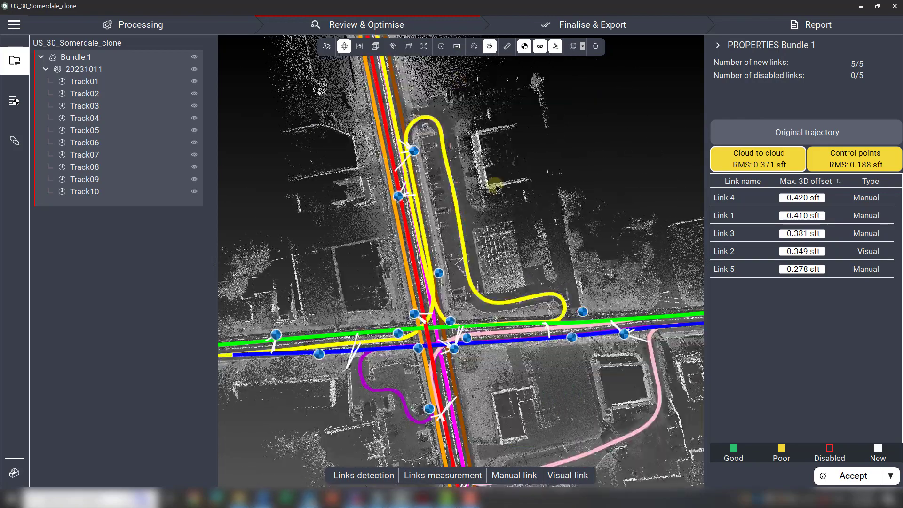
middle_drag(544, 322, 544, 145)
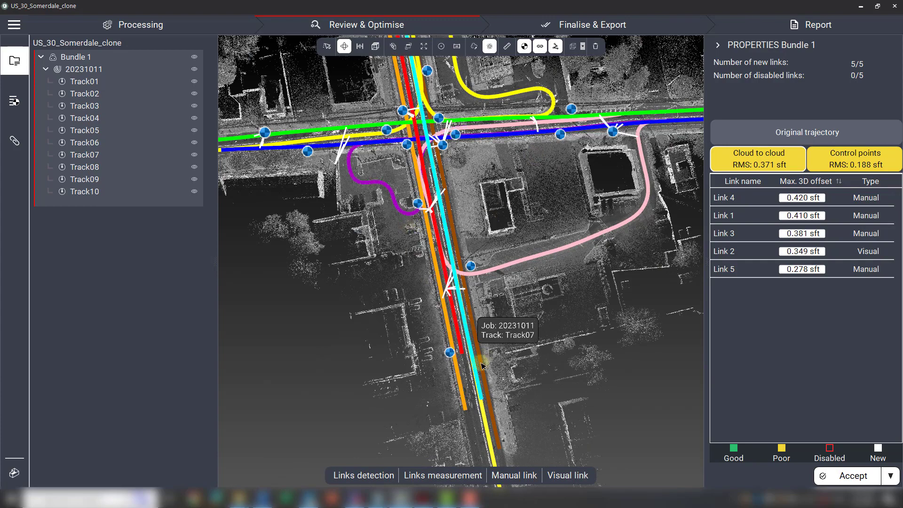
middle_drag(534, 341, 539, 312)
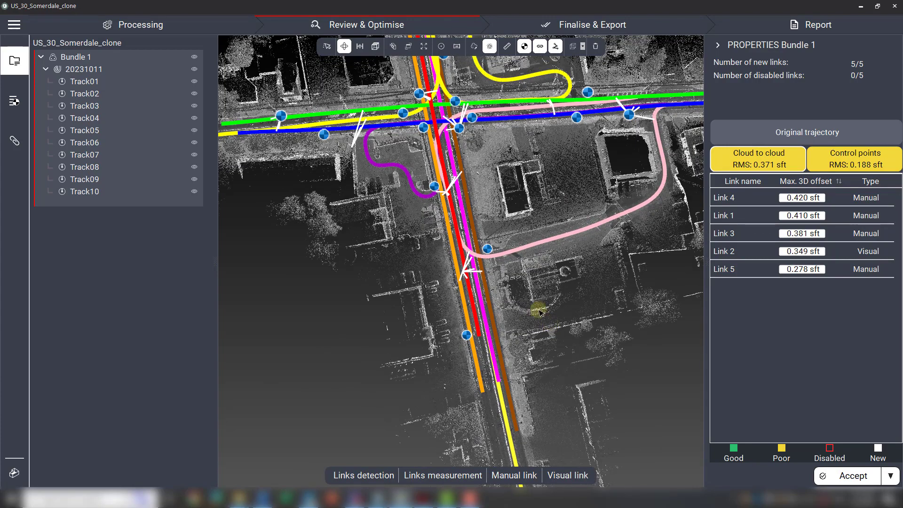
Start a manual link on the road surface just beside the southern end of Track07, between Track10 and Track08
middle_drag(541, 351, 463, 191)
scroll(513, 235, up, 2)
scroll(519, 250, up, 2)
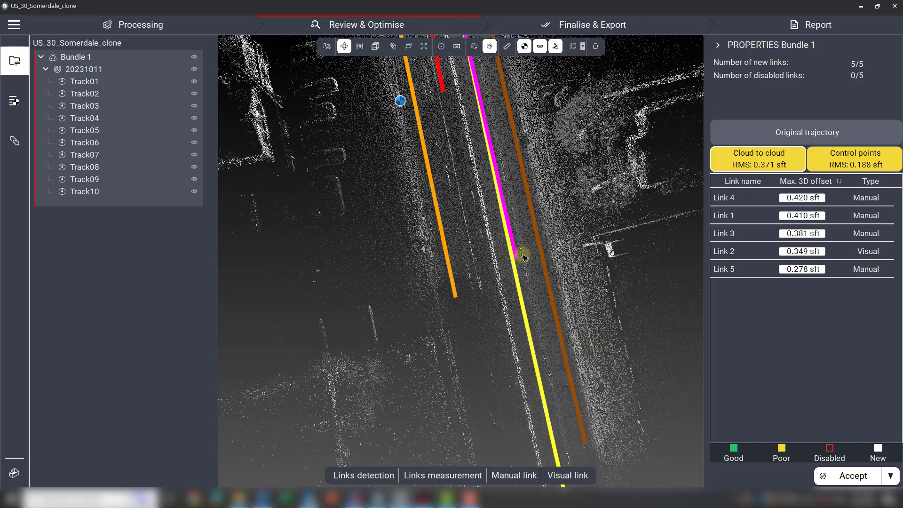
scroll(461, 128, down, 1)
middle_drag(483, 129, 521, 291)
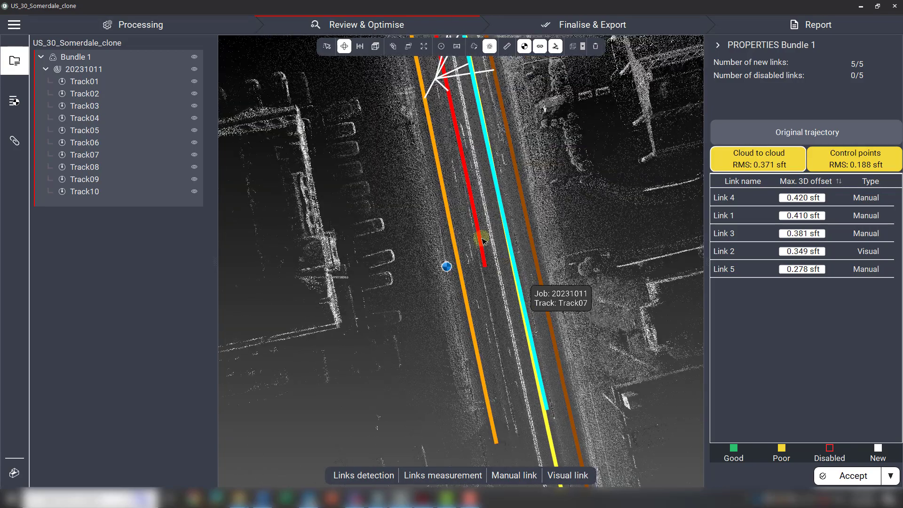
middle_drag(547, 343, 509, 173)
scroll(495, 259, up, 1)
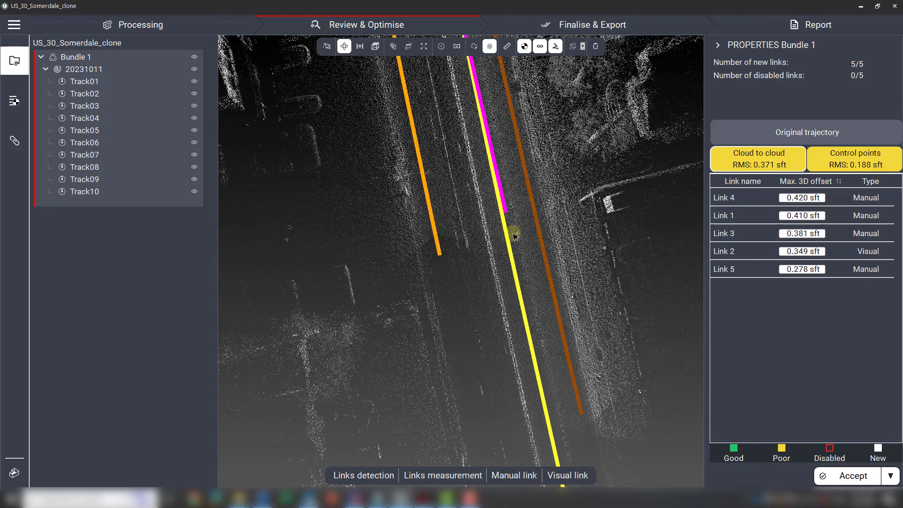
scroll(515, 235, up, 3)
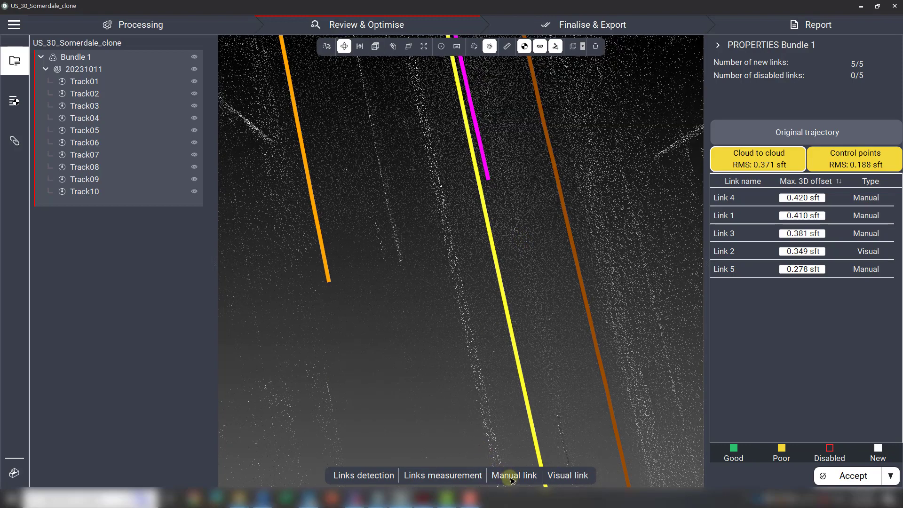
click(511, 476)
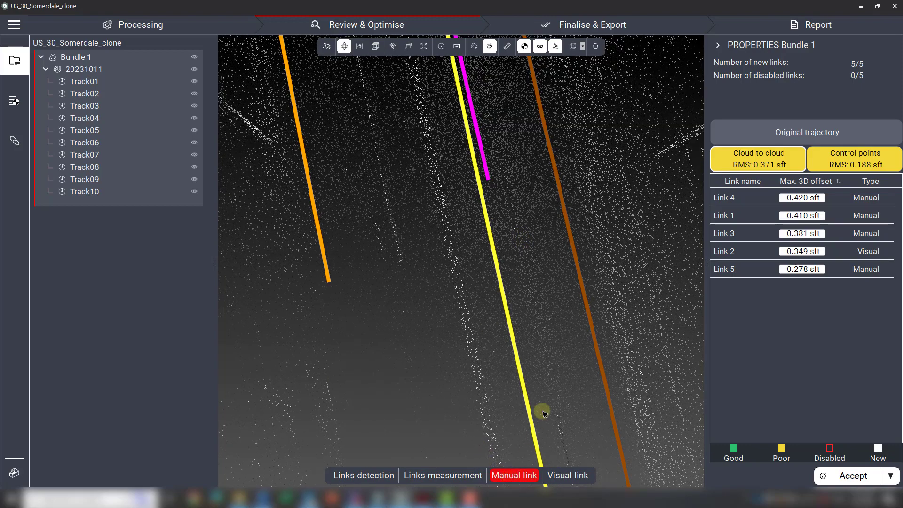
click(517, 233)
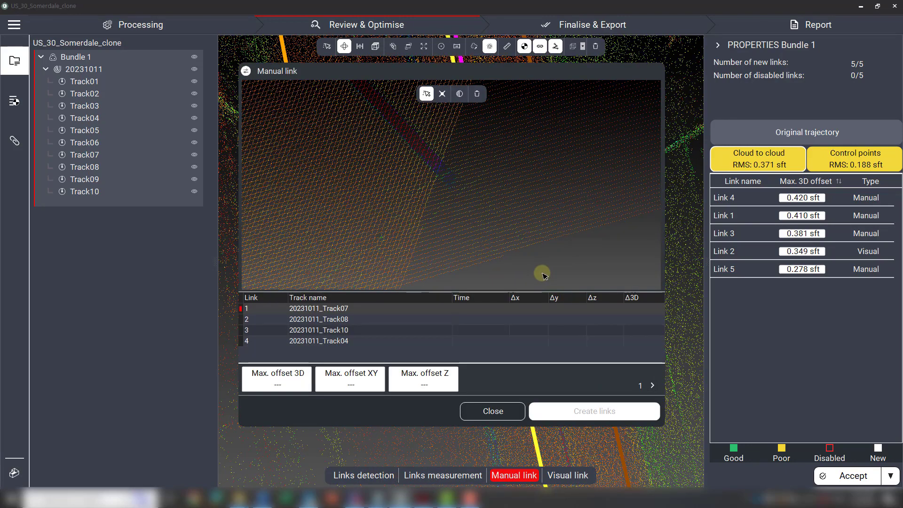
Mark the tip of the dark stripe on Track07, Track08 and Track10, and create the manual link without a Track04 observation
click(453, 184)
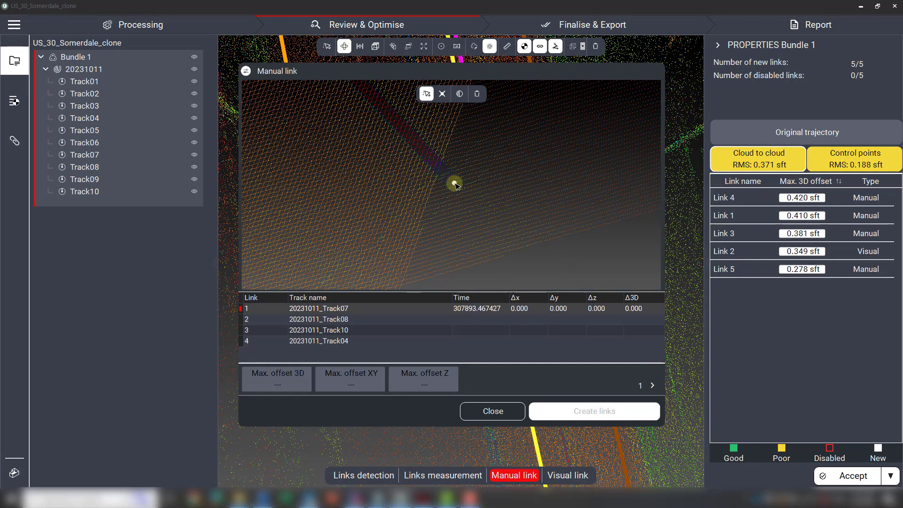
click(372, 322)
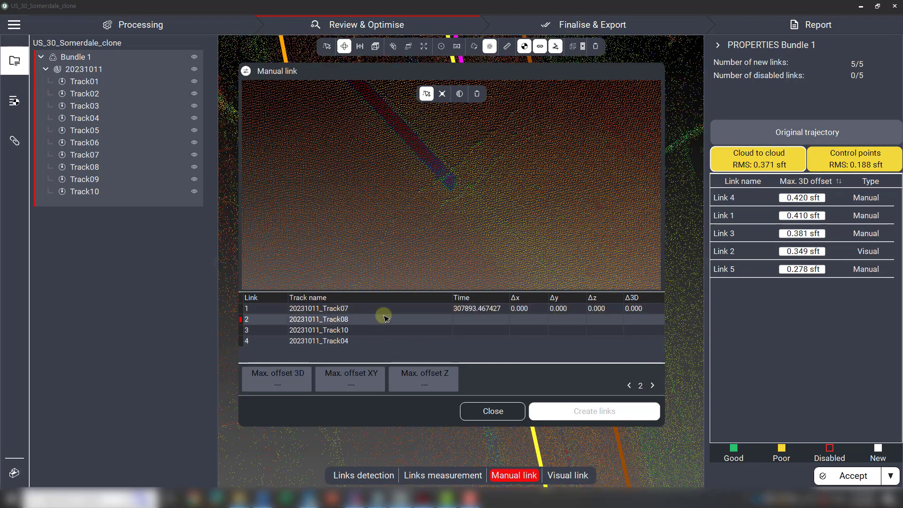
click(454, 183)
click(370, 330)
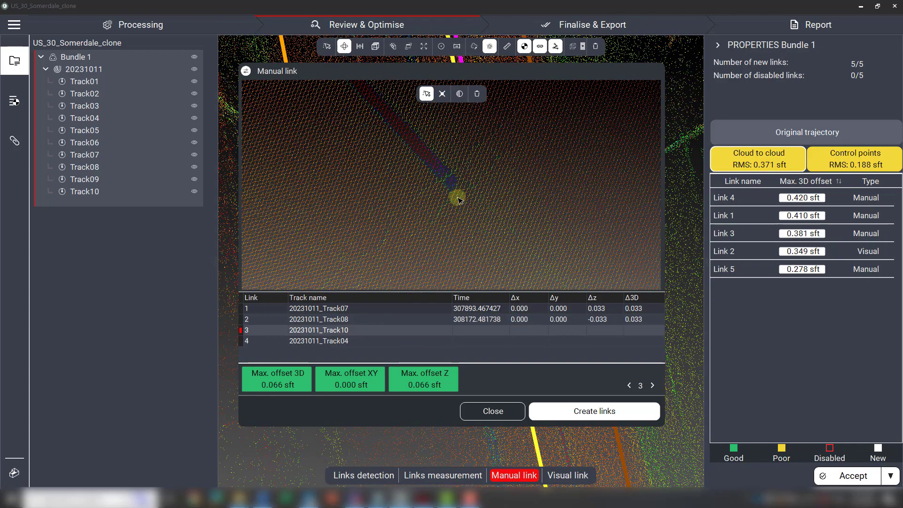
click(455, 186)
click(359, 341)
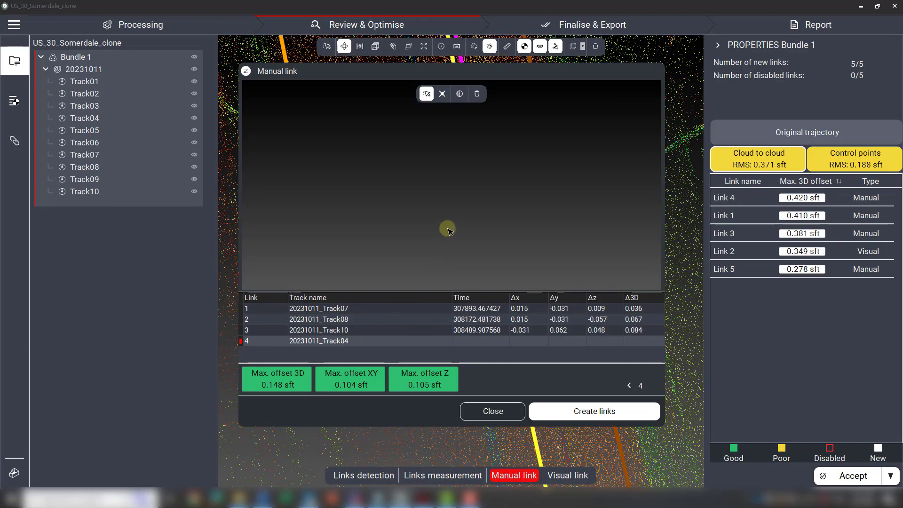
click(581, 409)
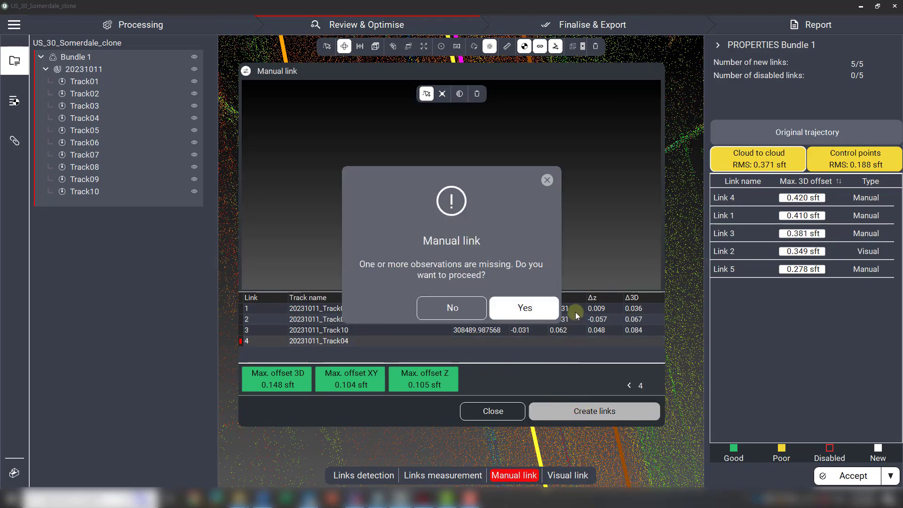
click(534, 312)
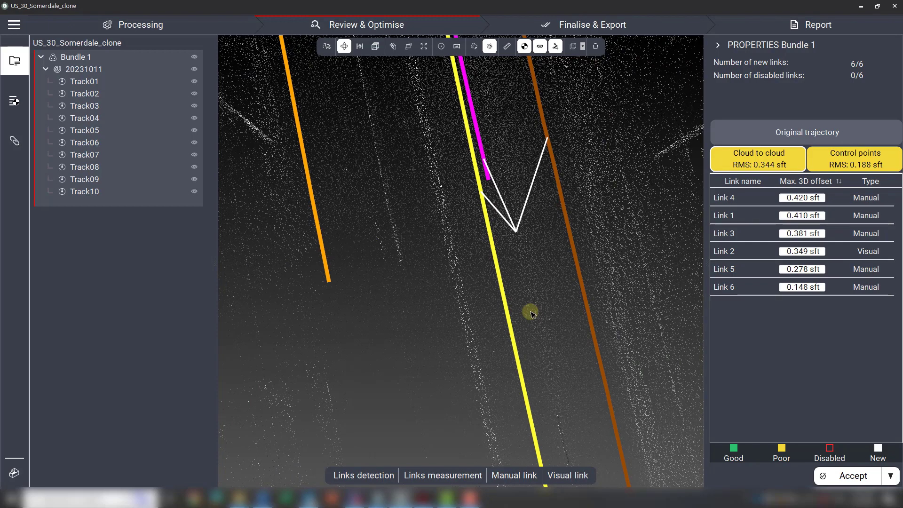
Examine the new Link 6 from several angles, the ends of Track08 and Track10, and the links back towards the intersection
scroll(306, 227, down, 4)
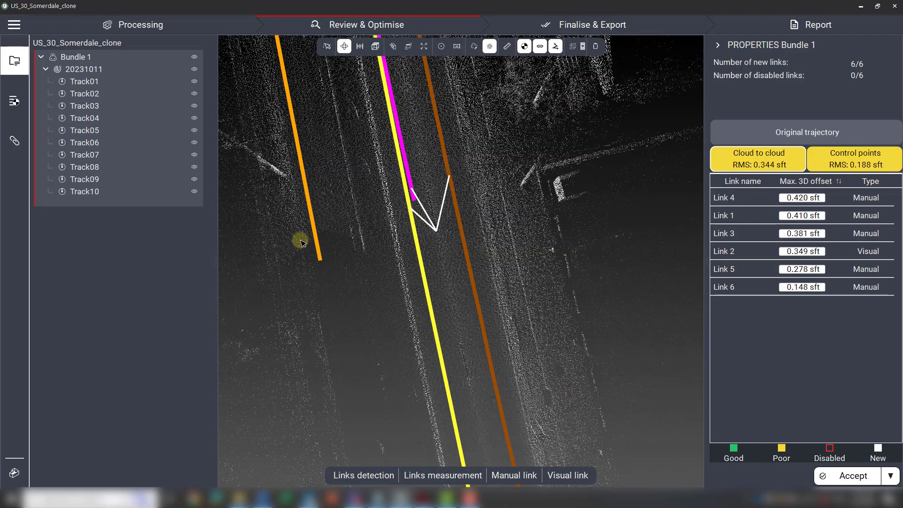
scroll(309, 241, down, 3)
drag(330, 152, 403, 351)
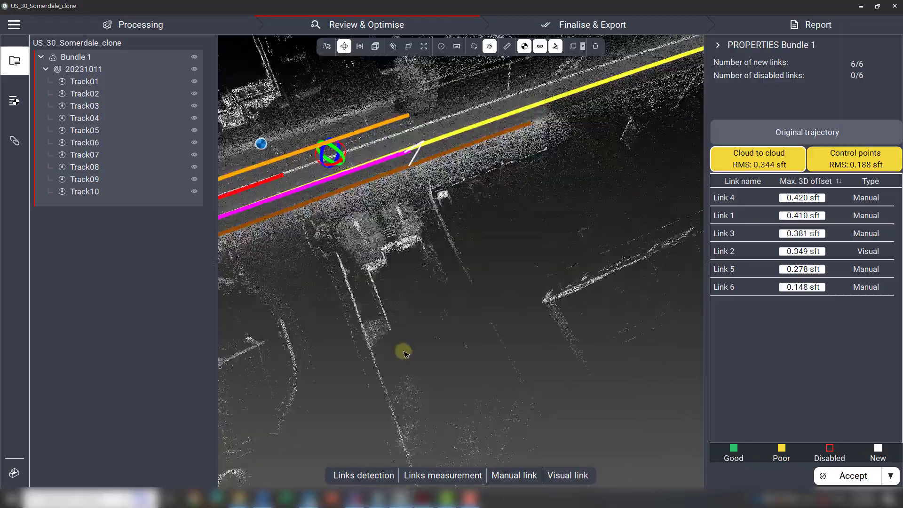
drag(402, 157, 383, 112)
middle_drag(383, 112, 484, 226)
scroll(407, 235, up, 5)
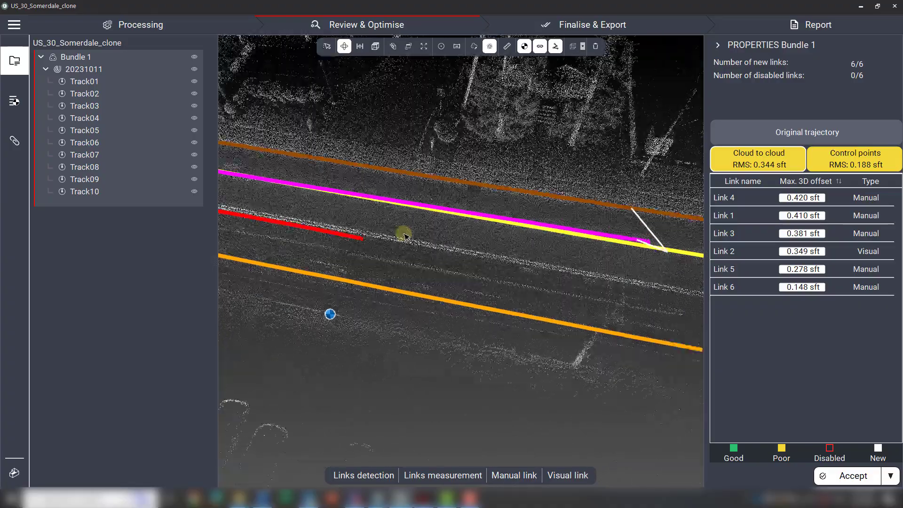
drag(459, 247, 452, 272)
scroll(404, 240, down, 5)
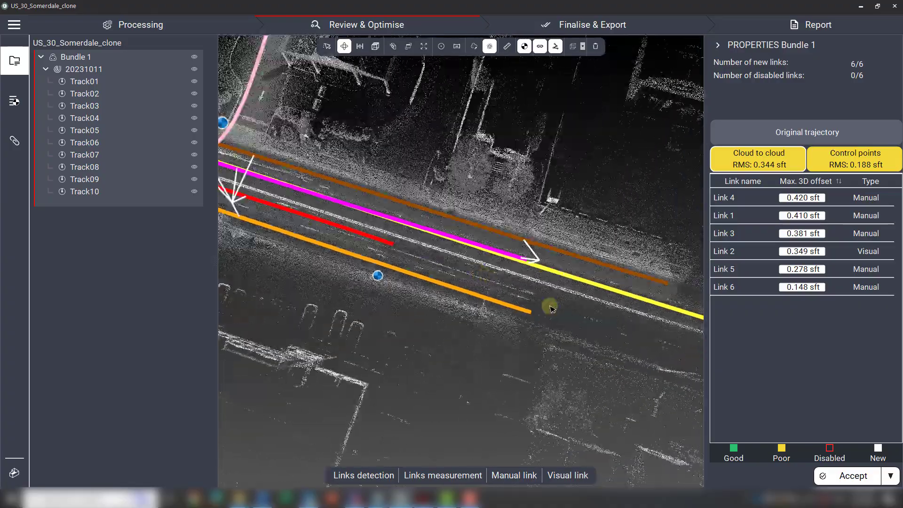
middle_drag(549, 307, 315, 202)
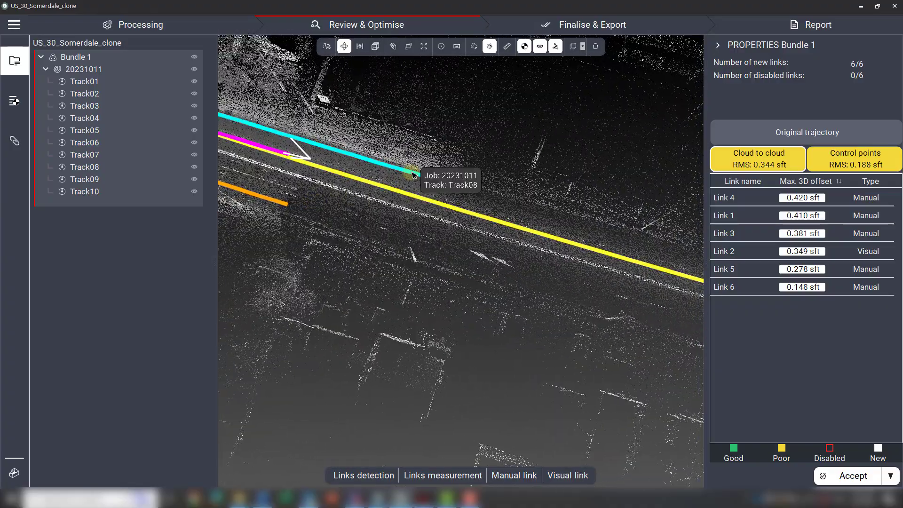
scroll(536, 228, down, 3)
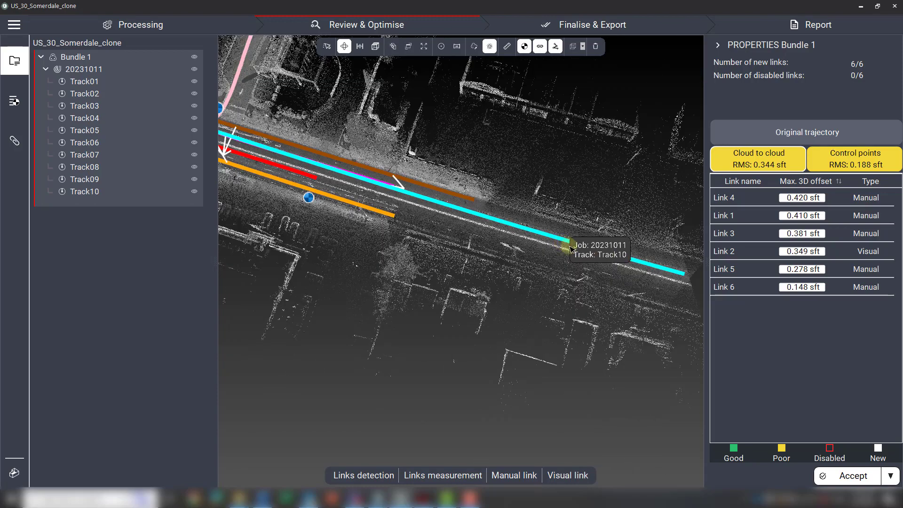
middle_drag(416, 149, 549, 187)
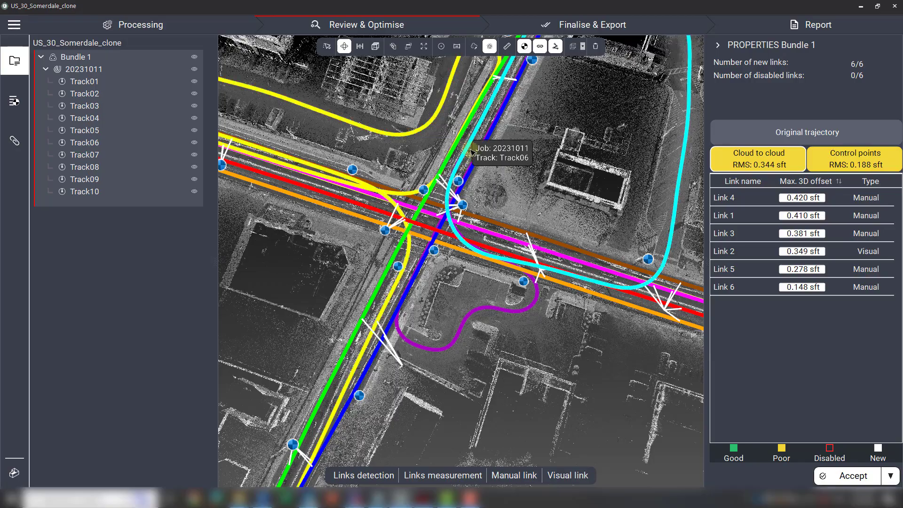
Examine how the links and control points are spread along the southern road, from the far track ends back through the intersection
middle_drag(626, 195, 334, 53)
scroll(522, 193, up, 5)
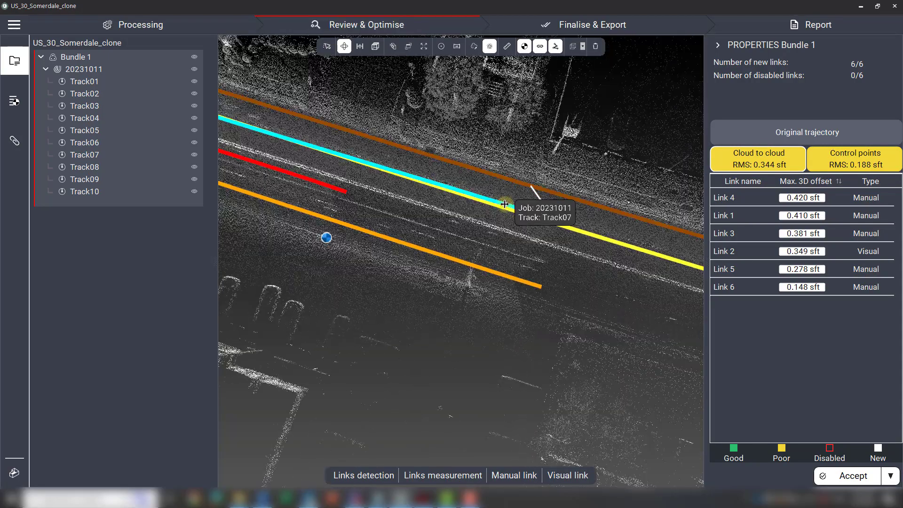
middle_drag(367, 165, 596, 218)
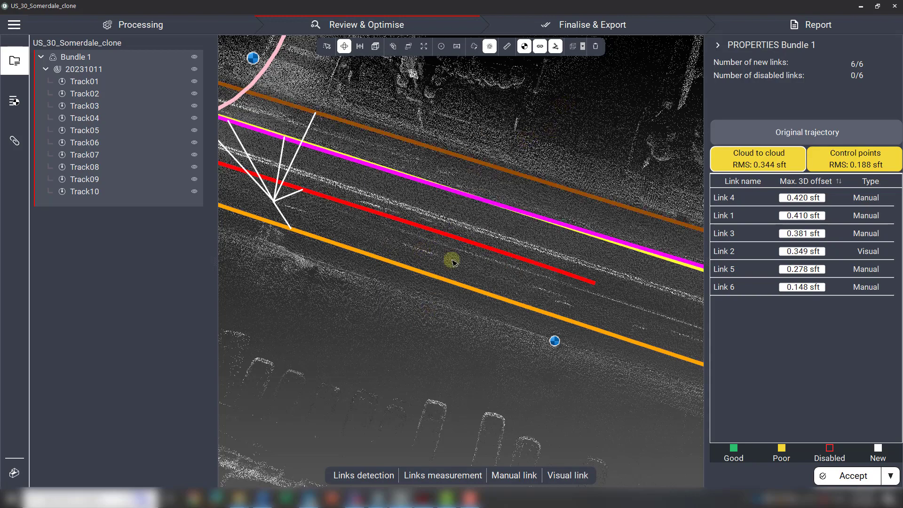
scroll(376, 202, down, 3)
scroll(401, 206, down, 3)
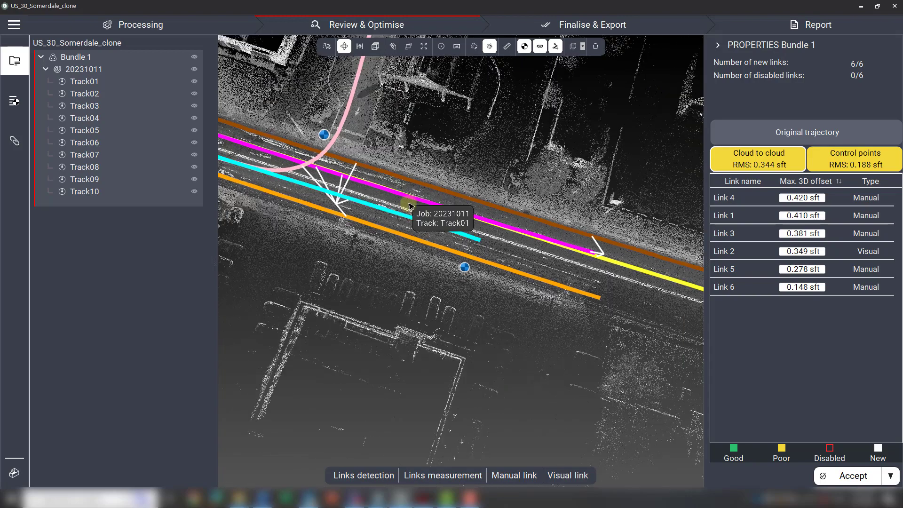
middle_drag(408, 126, 780, 222)
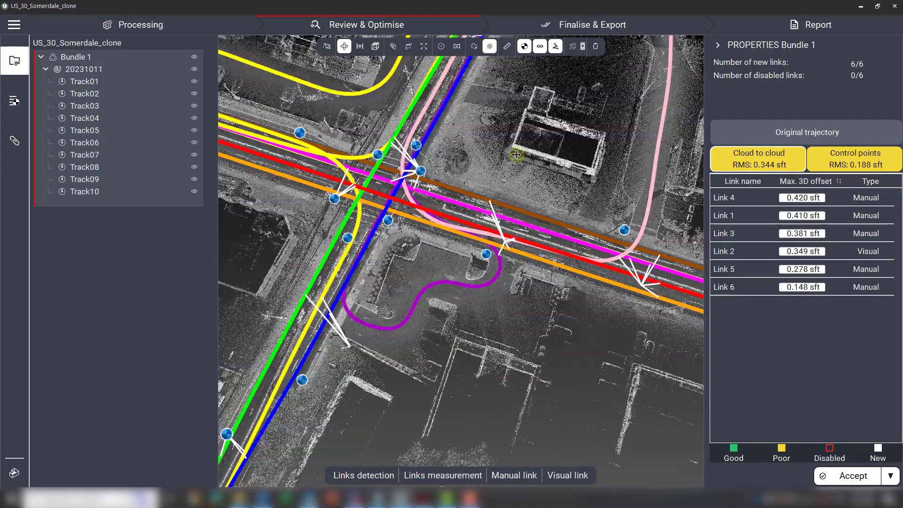
middle_drag(517, 155, 870, 258)
mouse_move(521, 154)
mouse_down()
mouse_move(474, 203)
mouse_move(424, 232)
mouse_up()
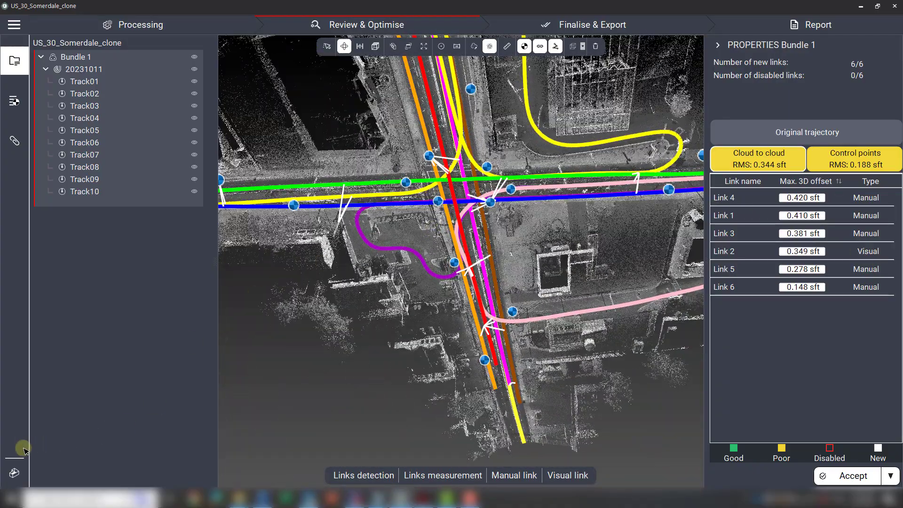
Switch to the ortho view and examine the distribution of links and control points along every road and around the intersection
mouse_move(12, 471)
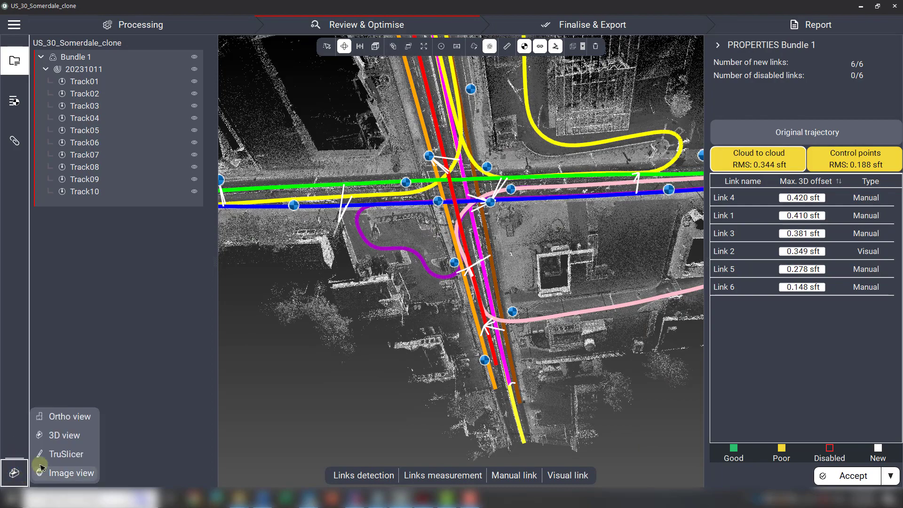
click(51, 416)
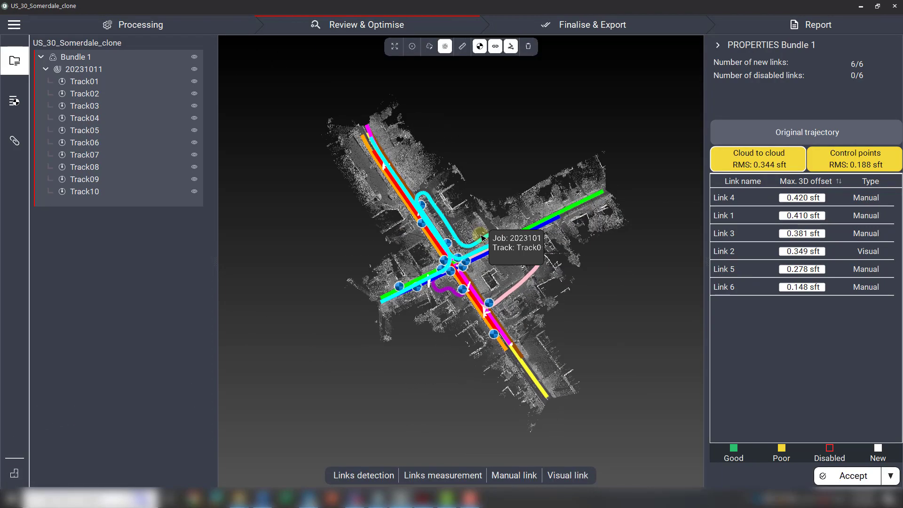
scroll(489, 263, up, 5)
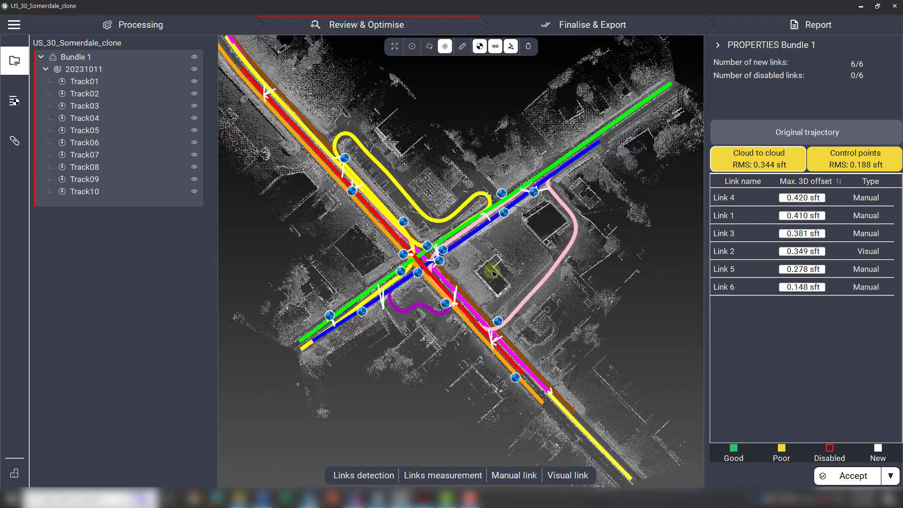
scroll(493, 271, down, 1)
middle_drag(362, 91, 493, 114)
scroll(410, 109, up, 6)
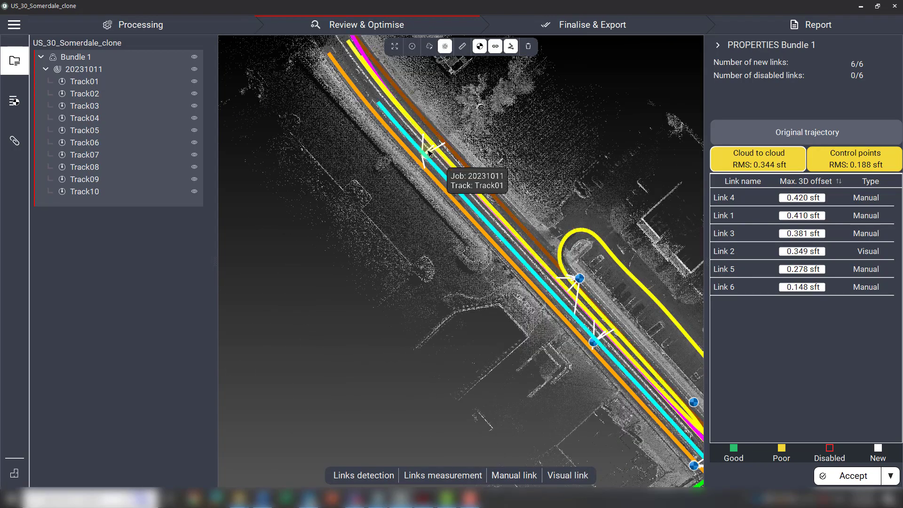
scroll(568, 177, down, 8)
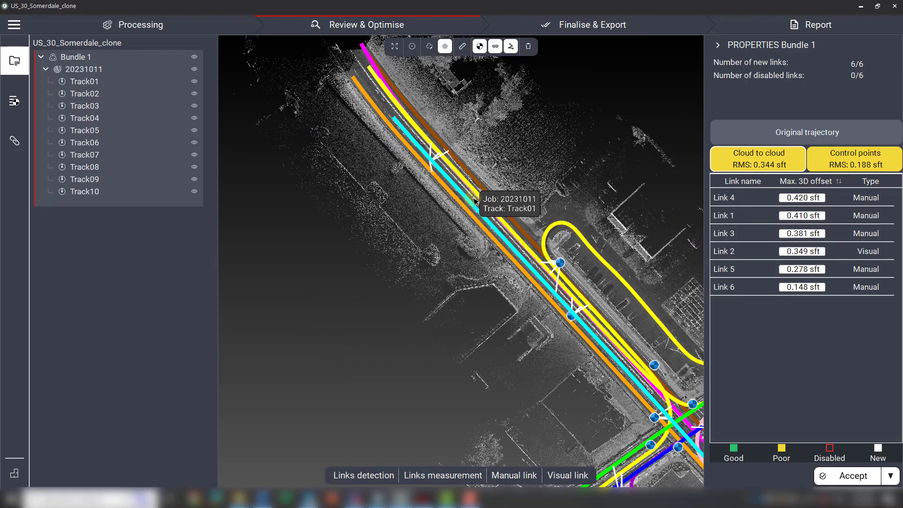
middle_drag(568, 176, 541, 151)
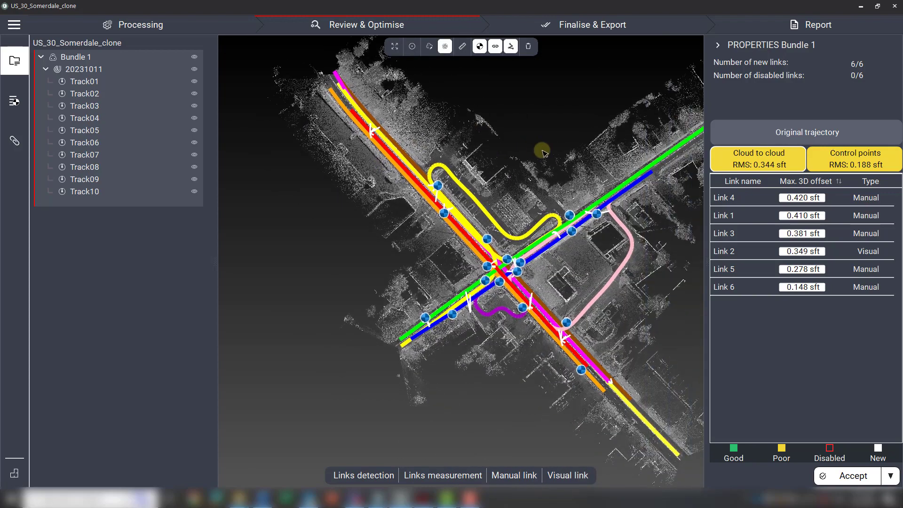
middle_drag(652, 234, 537, 206)
scroll(503, 209, down, 1)
scroll(539, 221, down, 1)
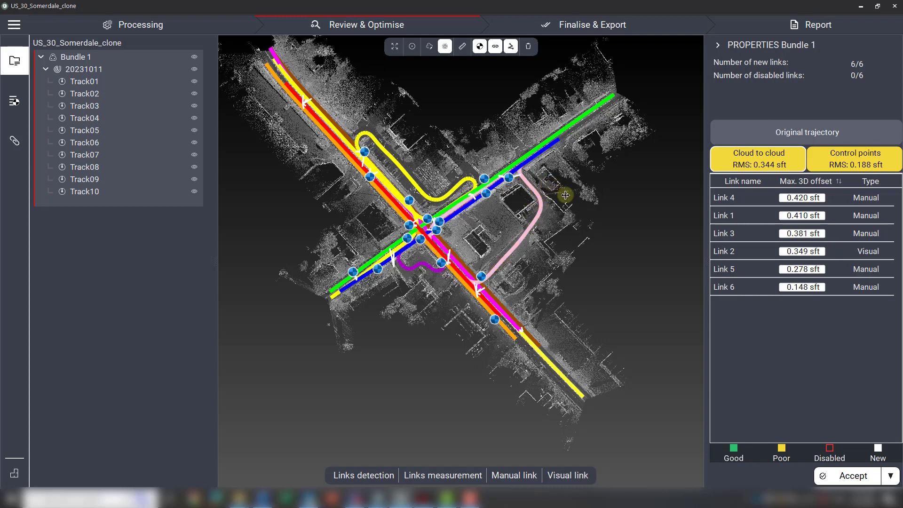
middle_drag(565, 194, 597, 219)
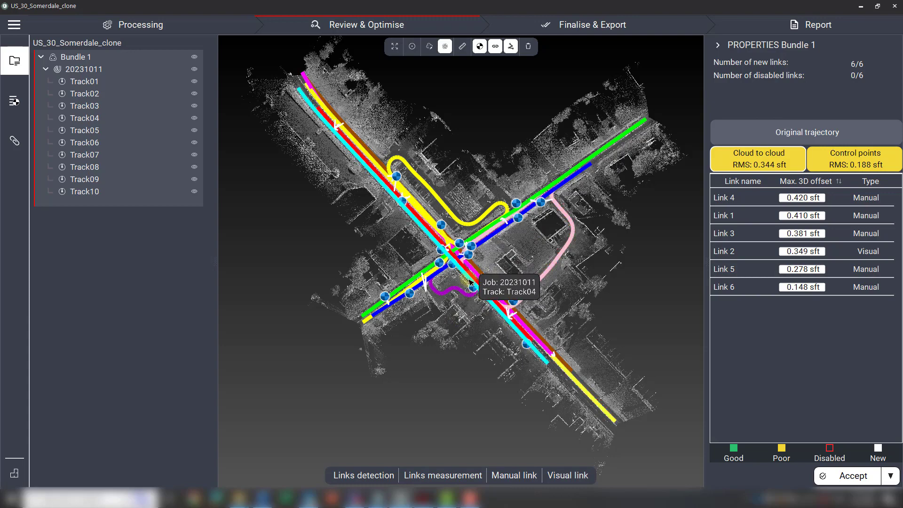
scroll(480, 292, up, 2)
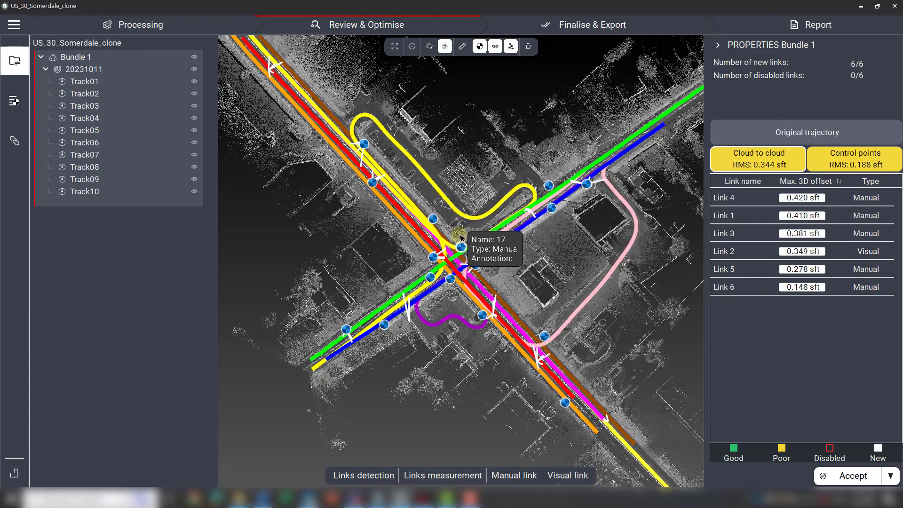
Hide the point cloud and the trajectories, leaving only the links and control points displayed
click(446, 46)
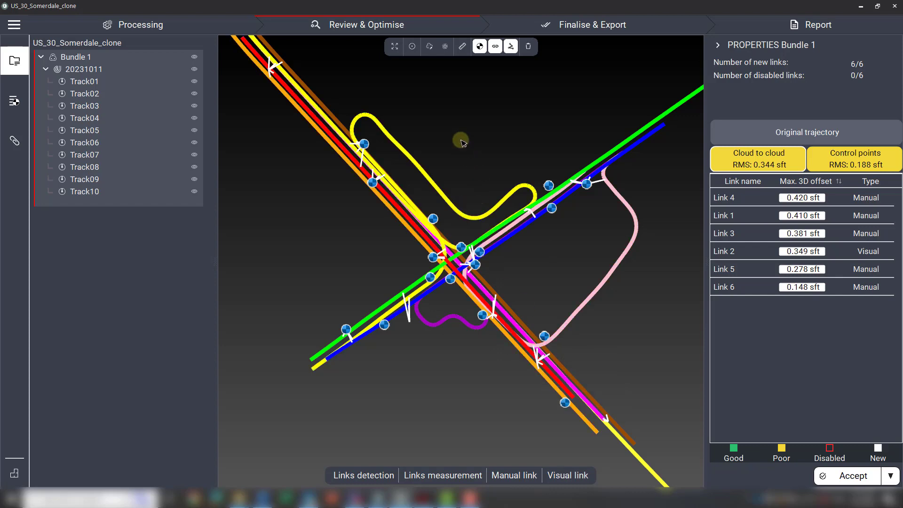
drag(460, 141, 512, 177)
click(511, 50)
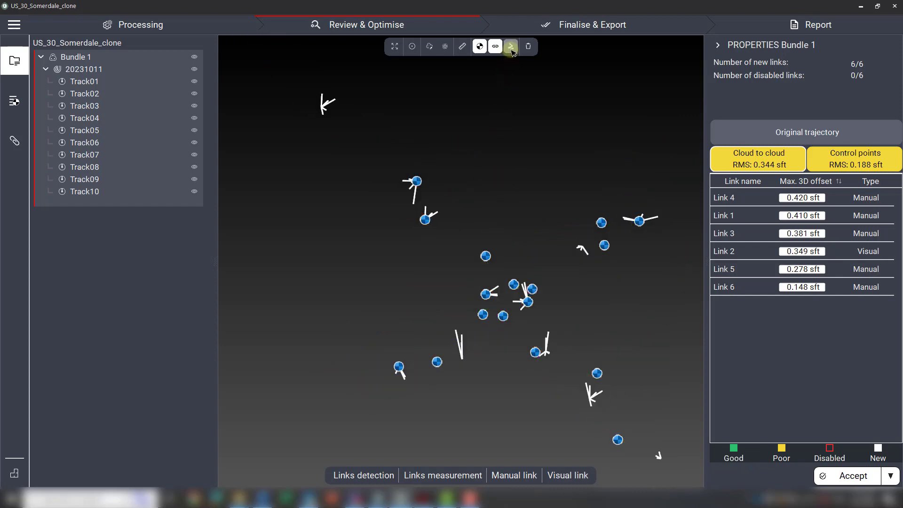
Change the bundle action from Accept to Optimise and run the optimisation of Bundle 1 with the six new links
click(890, 476)
click(877, 457)
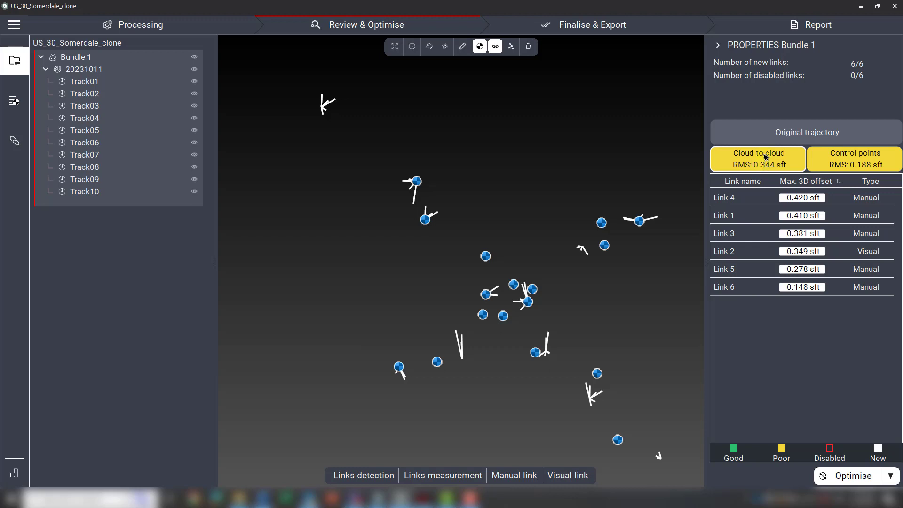
click(846, 476)
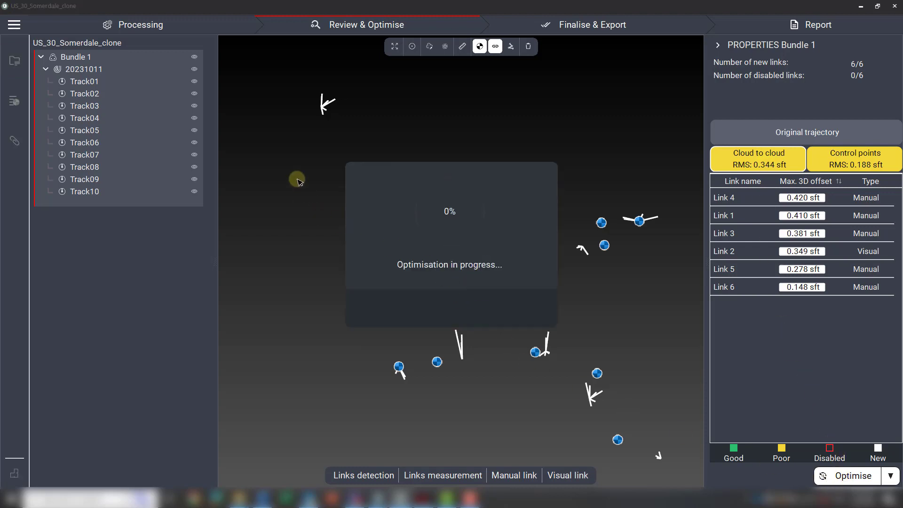